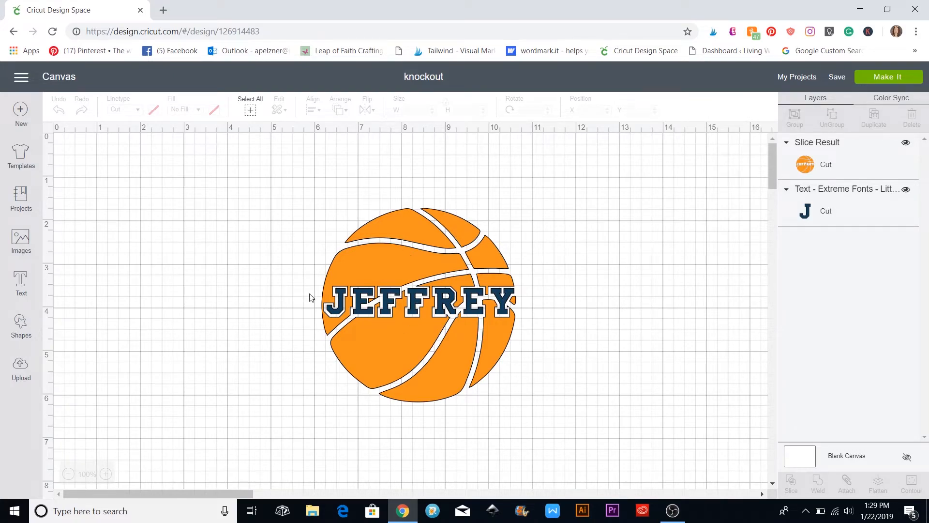
Save the knockout project, then delete the basketball and JEFFREY name design from the canvas
{"action": "key", "text": "ctrl+s"}
{"action": "left_click", "coordinate": [552, 487]}
{"action": "left_click", "coordinate": [392, 318]}
{"action": "left_click_drag", "start_coordinate": [392, 318], "coordinate": [364, 357]}
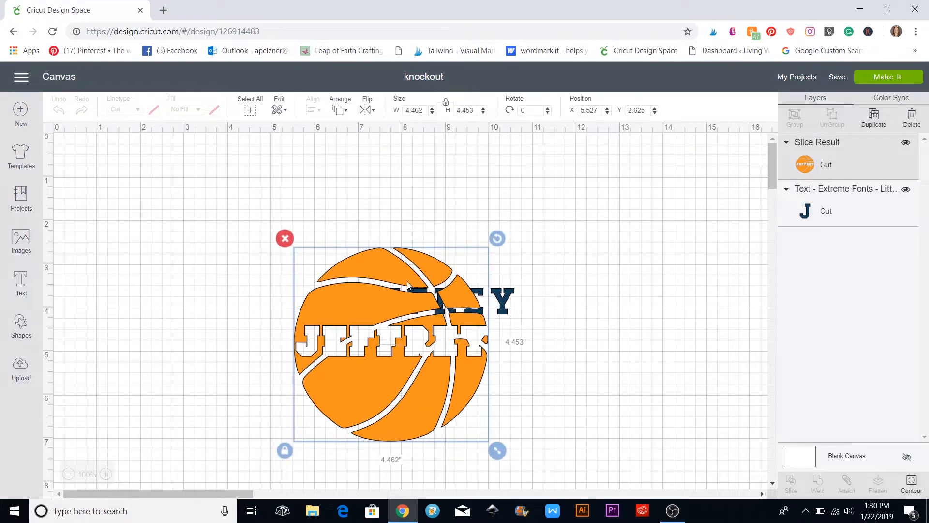
{"action": "left_click", "coordinate": [556, 284]}
{"action": "left_click_drag", "start_coordinate": [289, 226], "coordinate": [590, 444]}
{"action": "left_click", "coordinate": [285, 238]}
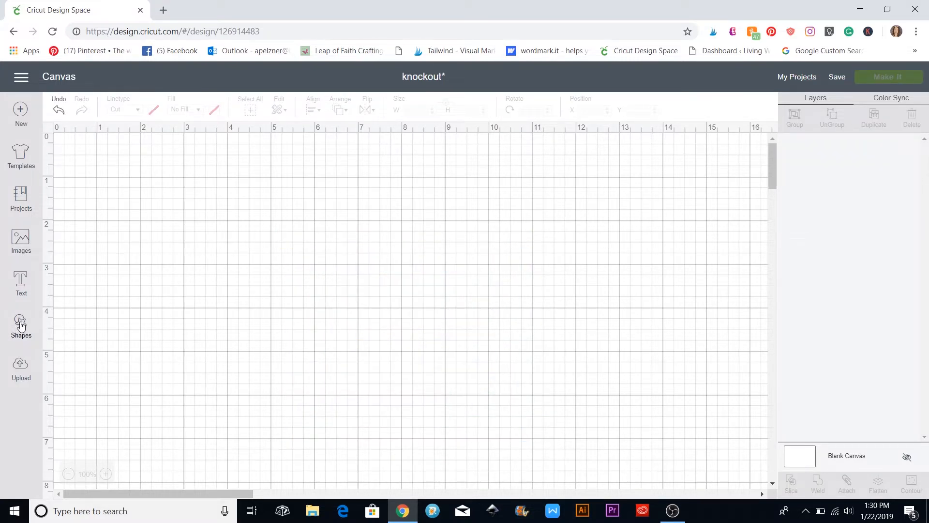
Search the image library for 'basketball' and insert the plain orange basketball
{"action": "left_click", "coordinate": [21, 254]}
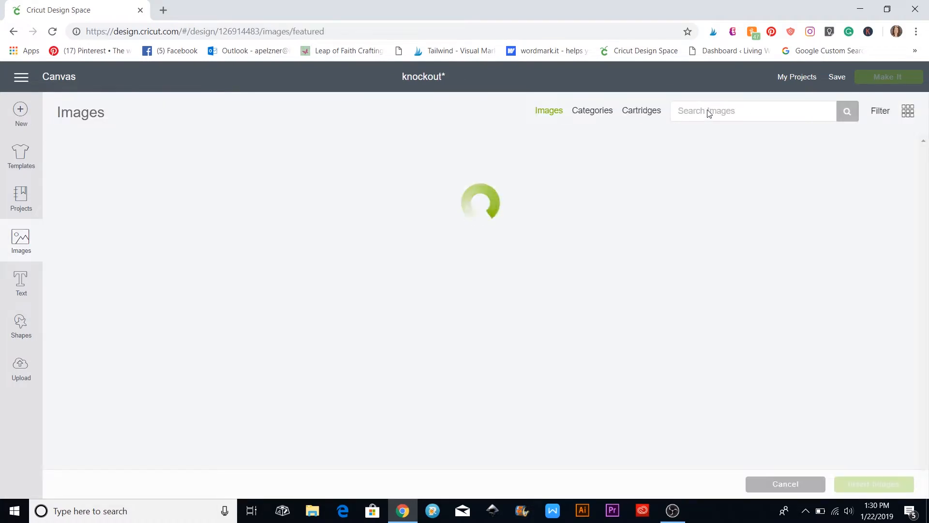
{"action": "left_click", "coordinate": [697, 111]}
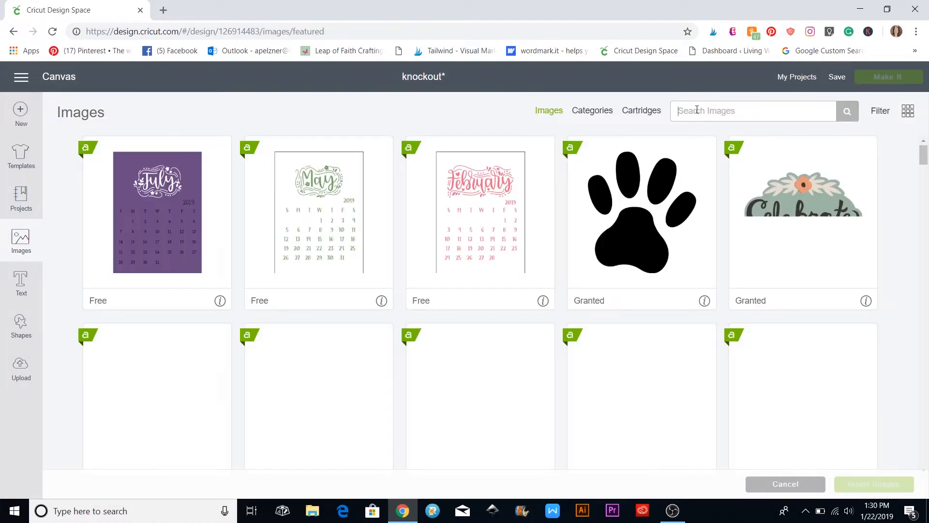
{"action": "type", "text": "basketball"}
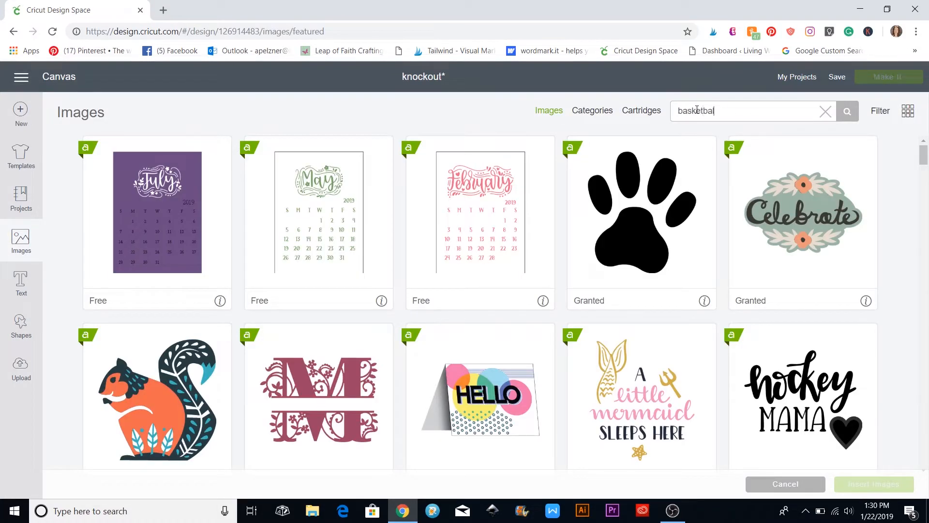
{"action": "key", "text": "Return"}
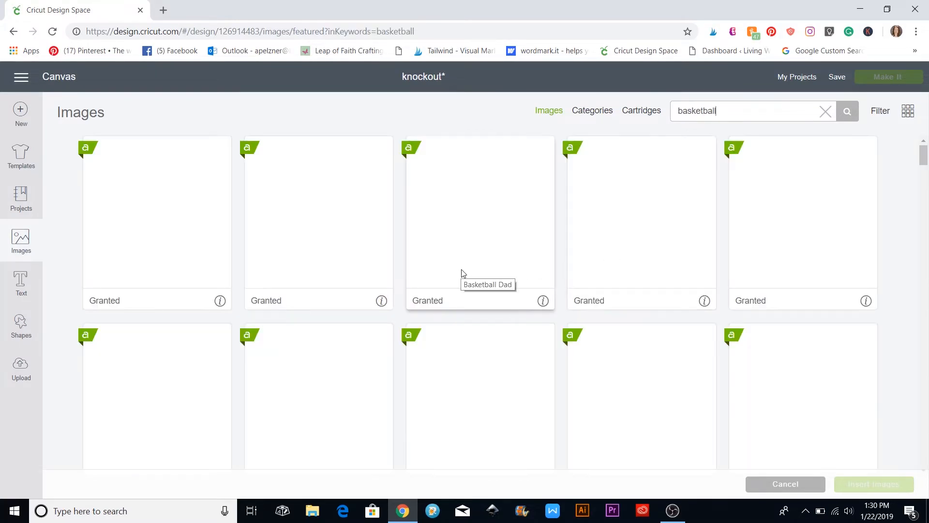
{"action": "scroll", "coordinate": [462, 273], "scroll_direction": "down", "scroll_amount": 10}
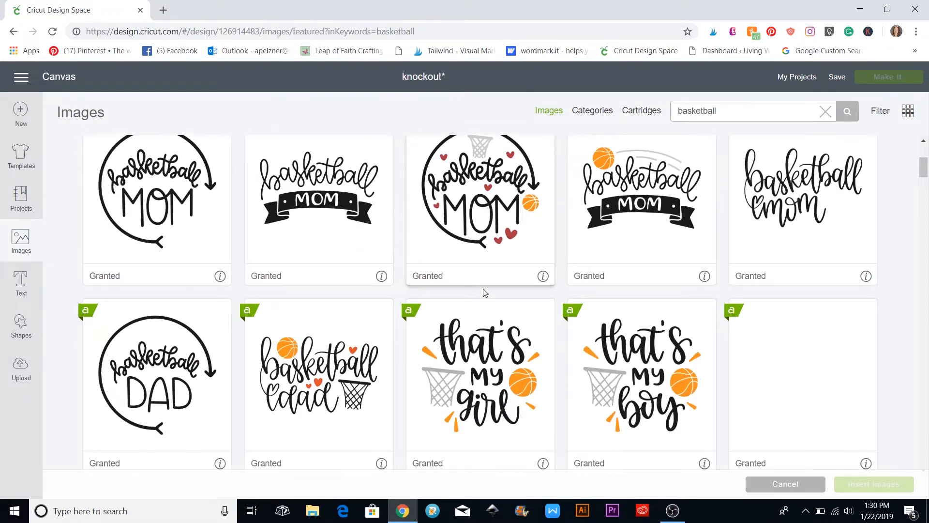
{"action": "left_click", "coordinate": [661, 240]}
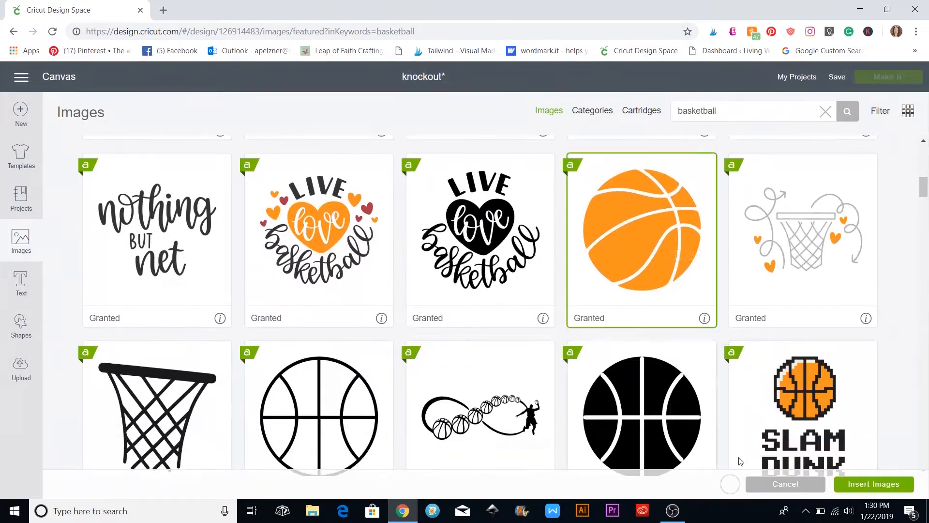
{"action": "left_click", "coordinate": [872, 484]}
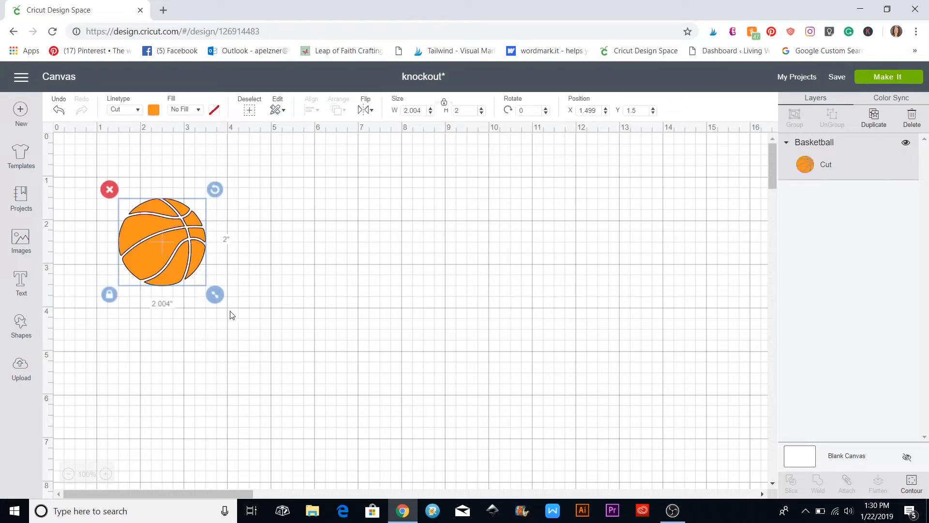
Enlarge the basketball to about 5.6 inches across and shift it right
{"action": "left_click_drag", "start_coordinate": [214, 296], "coordinate": [387, 405]}
{"action": "left_click_drag", "start_coordinate": [160, 292], "coordinate": [245, 292]}
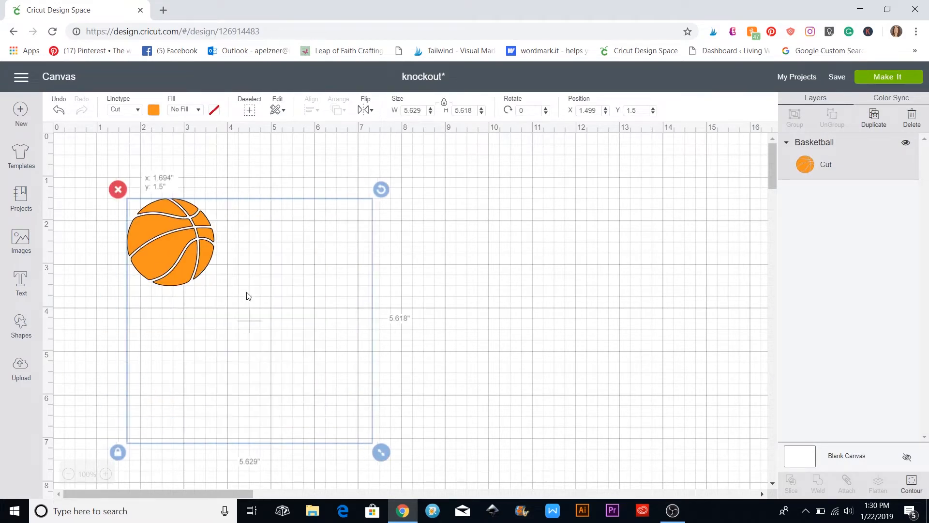
{"action": "left_click", "coordinate": [452, 312]}
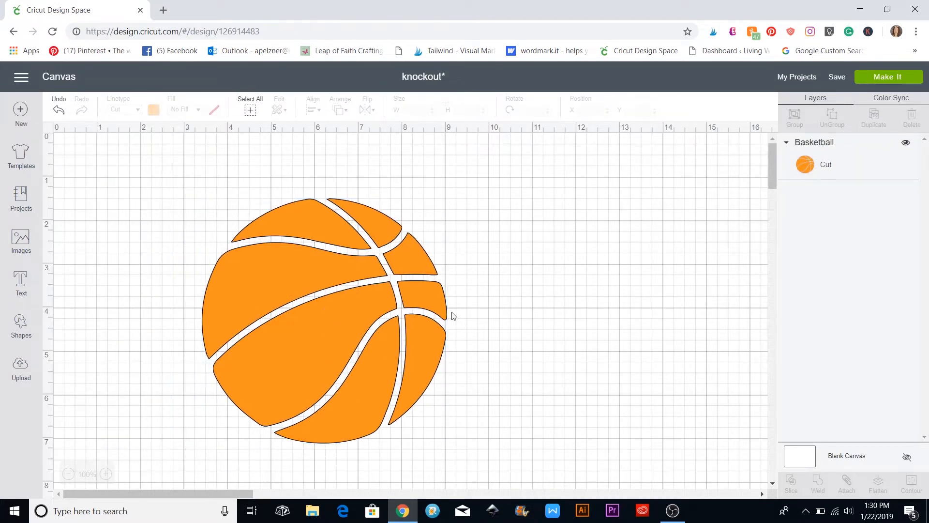
Add JEFFREY in the multi-layer Extreme Fonts - Little League font, about 7.286 inches wide, across the basketball
{"action": "left_click", "coordinate": [20, 285]}
{"action": "type", "text": "Jeffrey"}
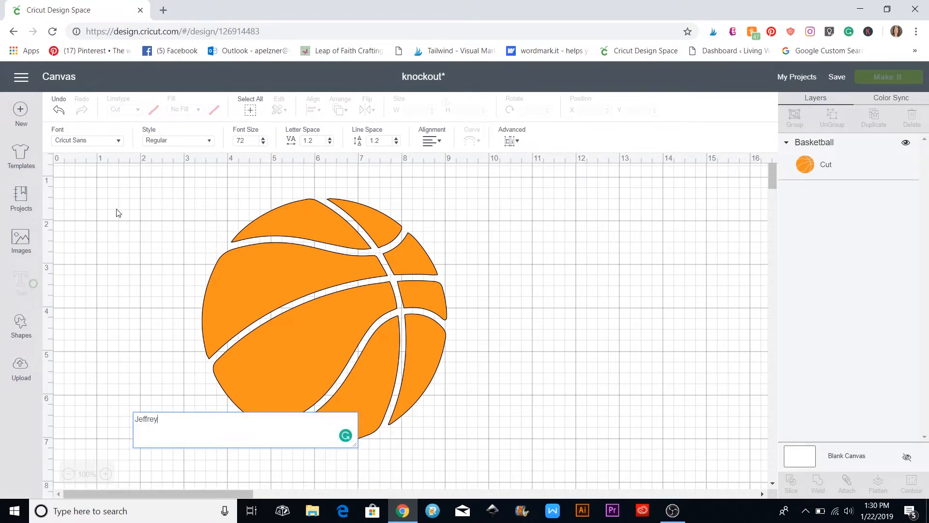
{"action": "left_click", "coordinate": [120, 142]}
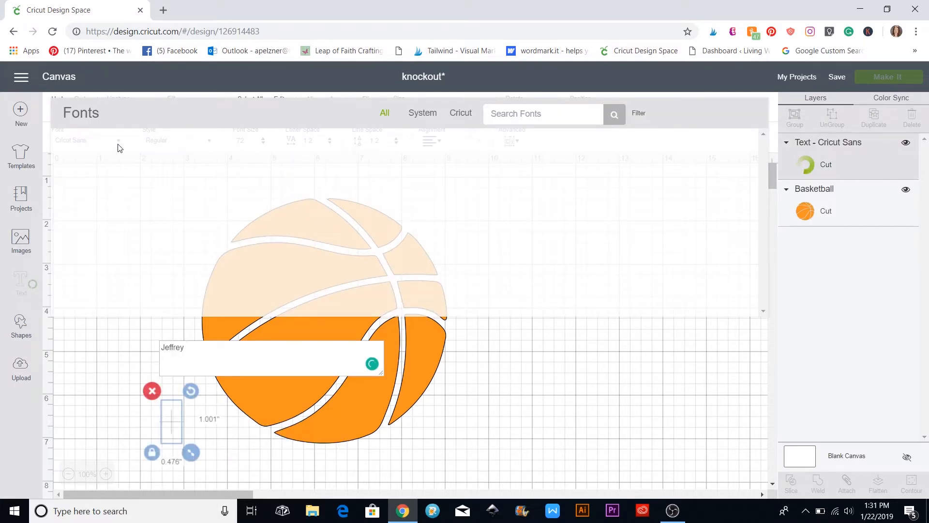
{"action": "left_click", "coordinate": [639, 113]}
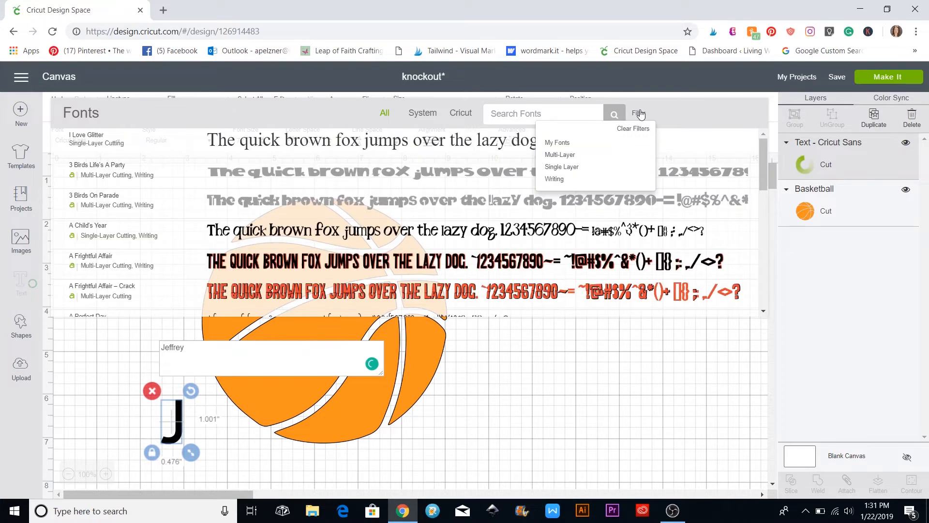
{"action": "left_click", "coordinate": [564, 155]}
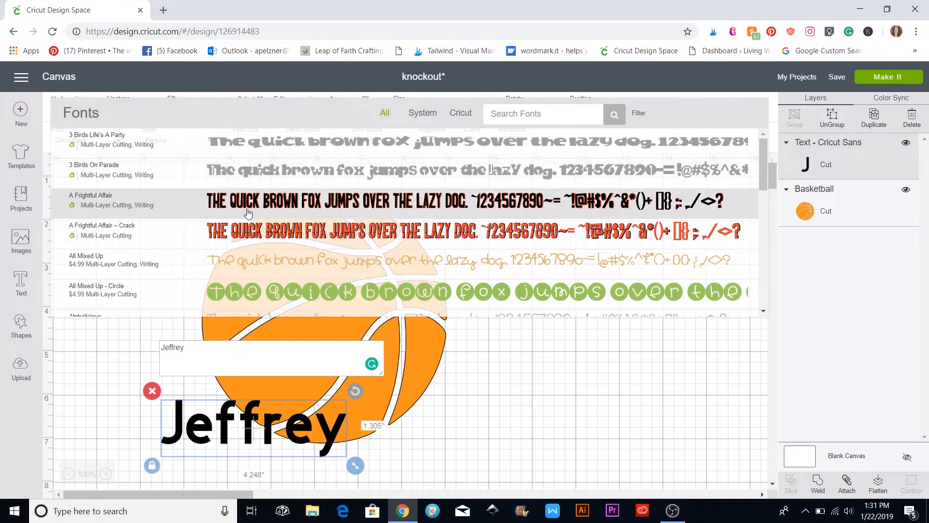
{"action": "scroll", "coordinate": [260, 203], "scroll_direction": "down", "scroll_amount": 1}
{"action": "scroll", "coordinate": [260, 203], "scroll_direction": "down", "scroll_amount": 8}
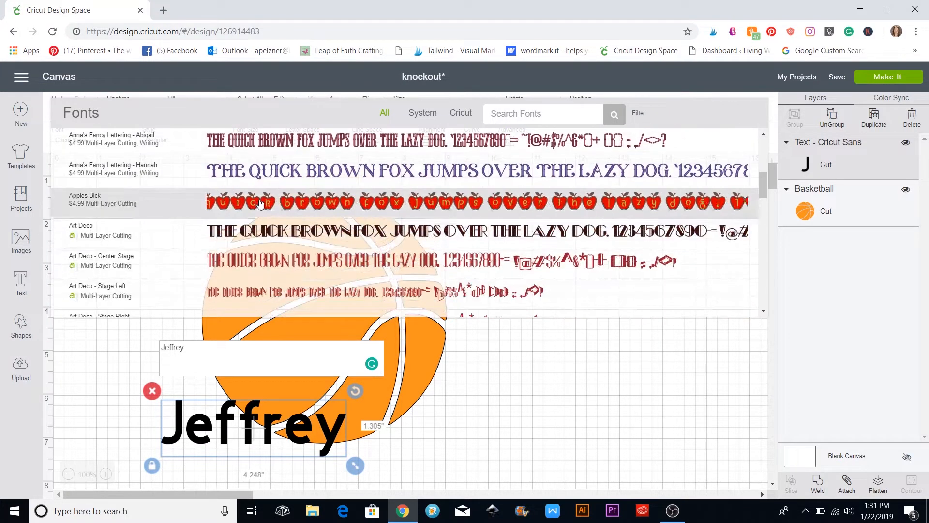
{"action": "scroll", "coordinate": [260, 203], "scroll_direction": "down", "scroll_amount": 15}
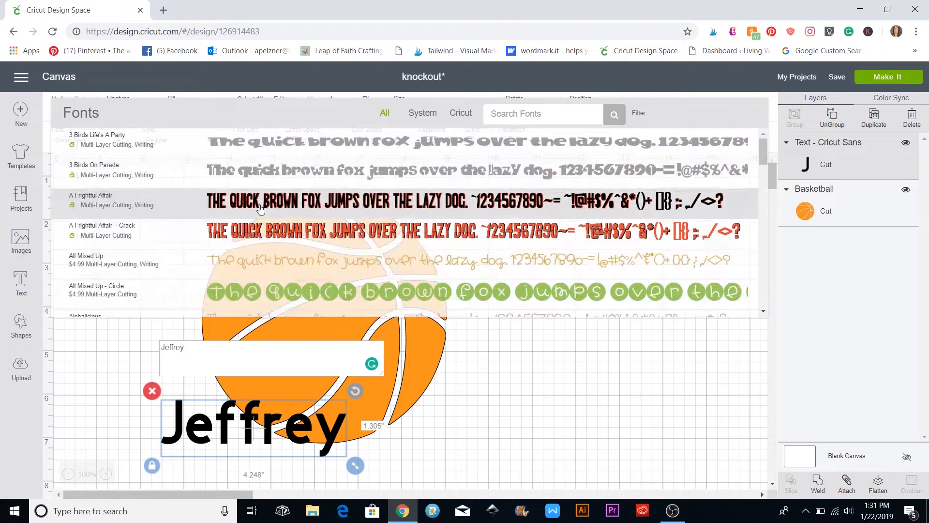
{"action": "left_click", "coordinate": [260, 203]}
{"action": "left_click_drag", "start_coordinate": [265, 420], "coordinate": [269, 326]}
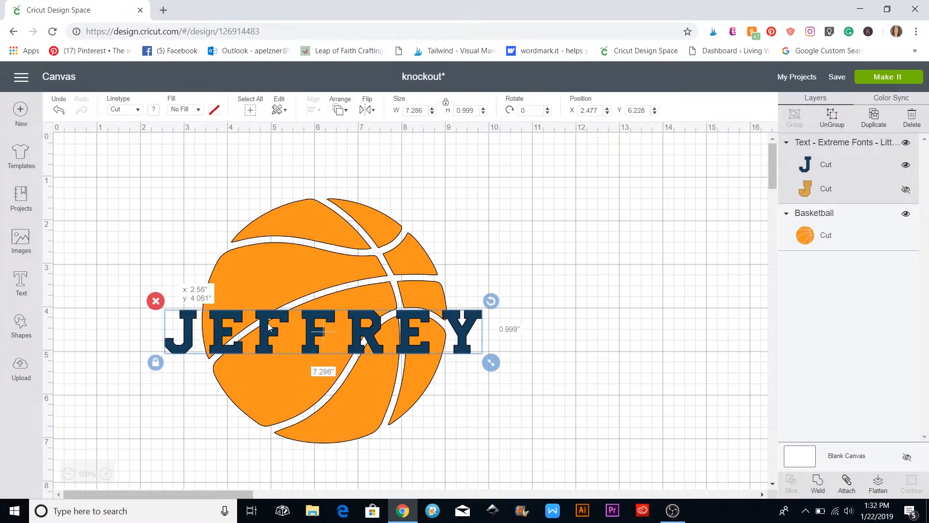
Show JEFFREY's tan outline layer and tighten its letter spacing to 0.8
{"action": "left_click", "coordinate": [906, 191]}
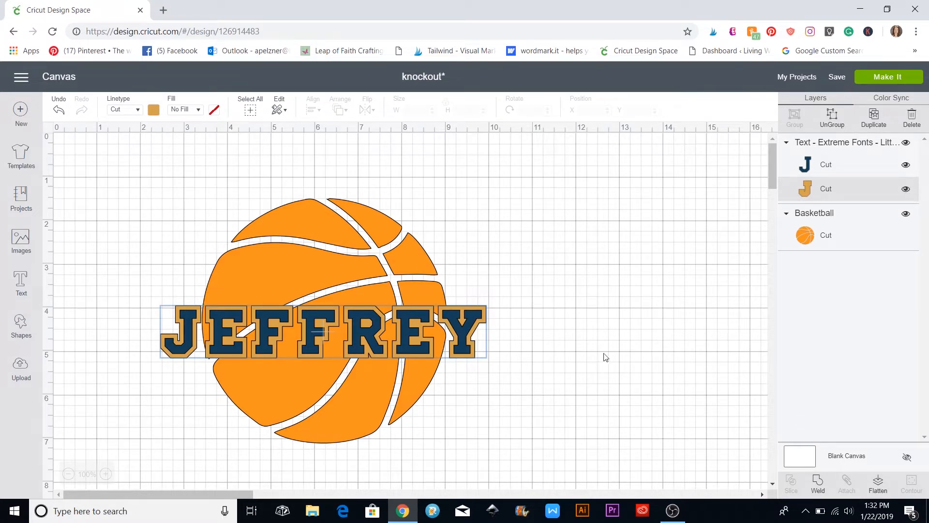
{"action": "left_click_drag", "start_coordinate": [313, 330], "coordinate": [331, 317]}
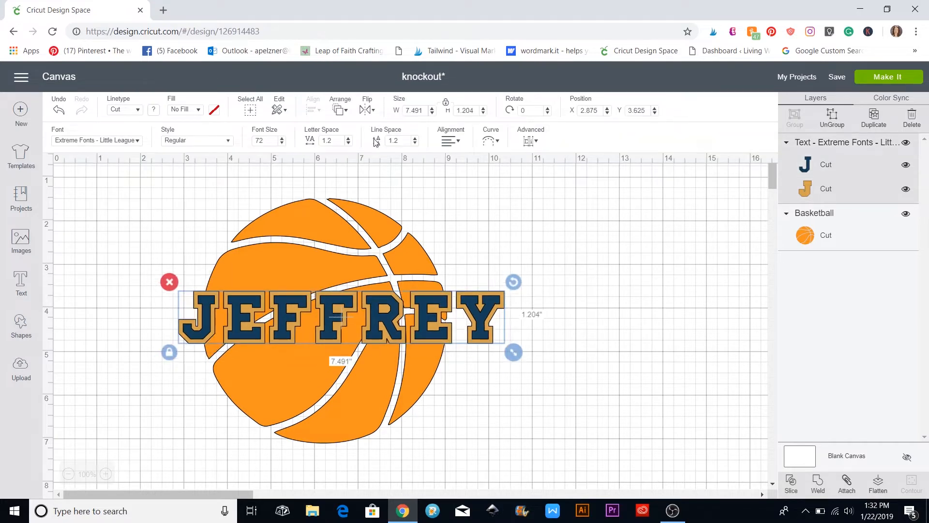
{"action": "left_click", "coordinate": [348, 142]}
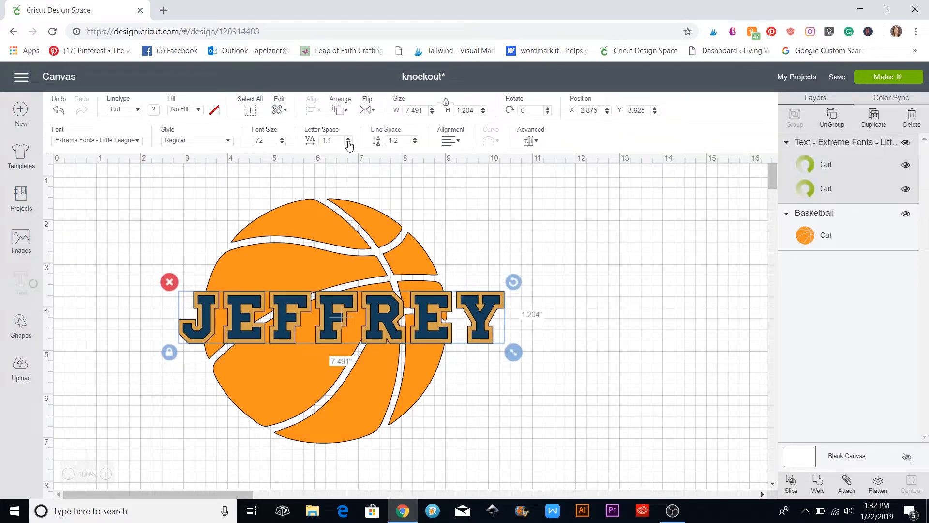
{"action": "left_click", "coordinate": [348, 143]}
{"action": "left_click", "coordinate": [348, 143]}
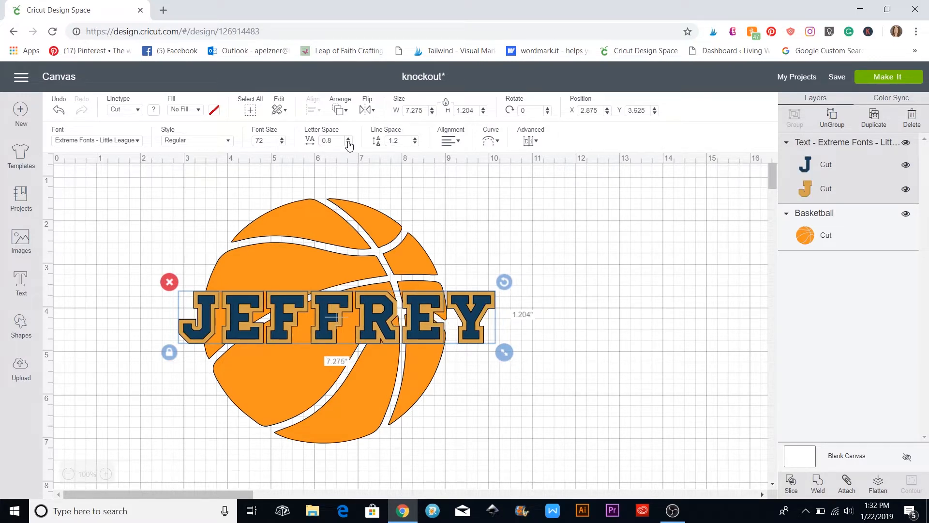
Unlock proportions and resize JEFFREY to about 5.12 inches to fit the ball, then select both
{"action": "left_click", "coordinate": [169, 353]}
{"action": "left_click_drag", "start_coordinate": [504, 352], "coordinate": [418, 329]}
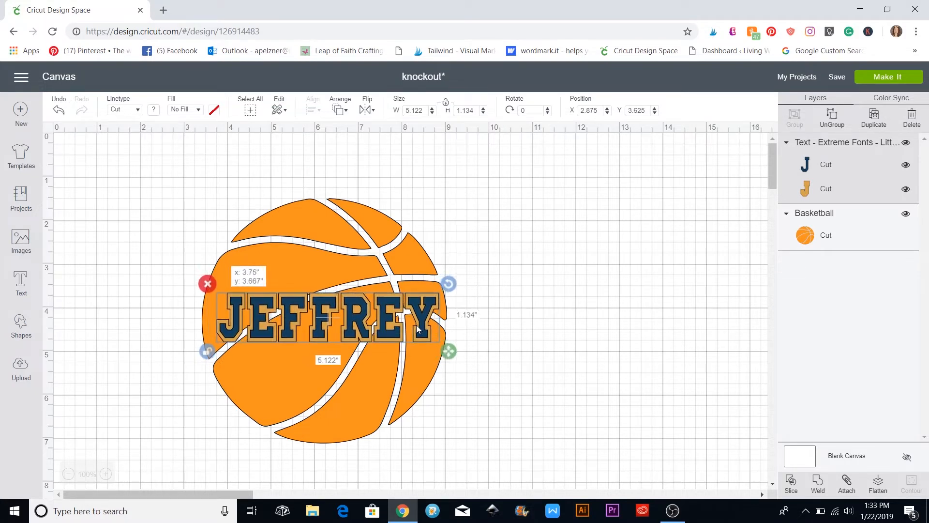
{"action": "left_click", "coordinate": [526, 322]}
{"action": "left_click_drag", "start_coordinate": [192, 217], "coordinate": [485, 399]}
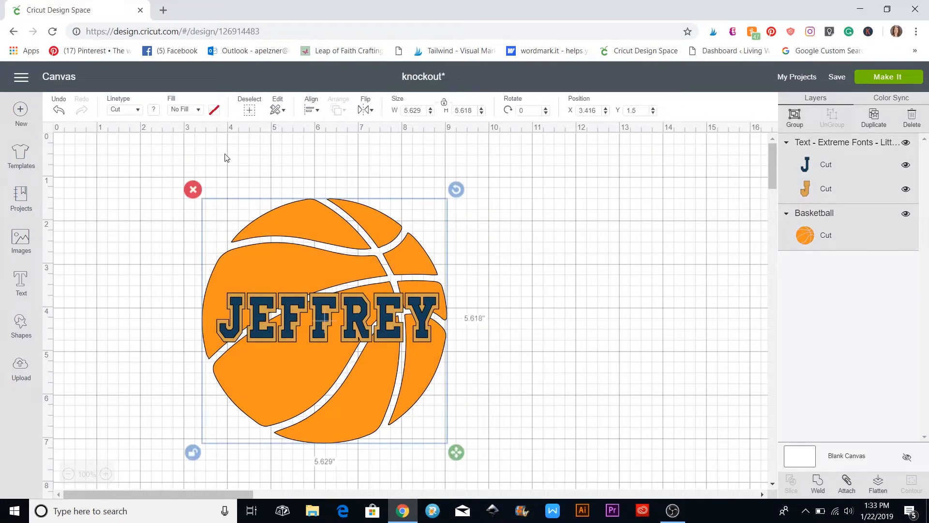
Centre JEFFREY on the basketball with Align > Center
{"action": "left_click", "coordinate": [312, 109]}
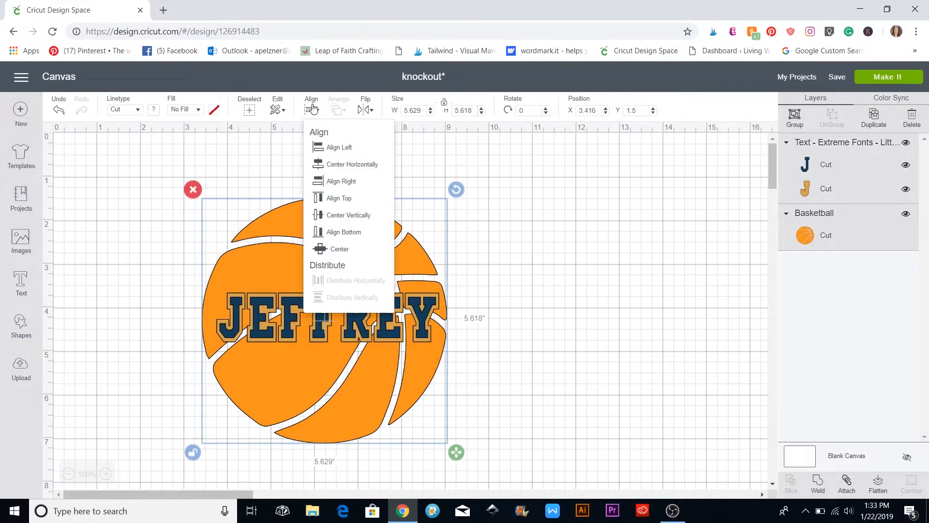
{"action": "left_click", "coordinate": [333, 249]}
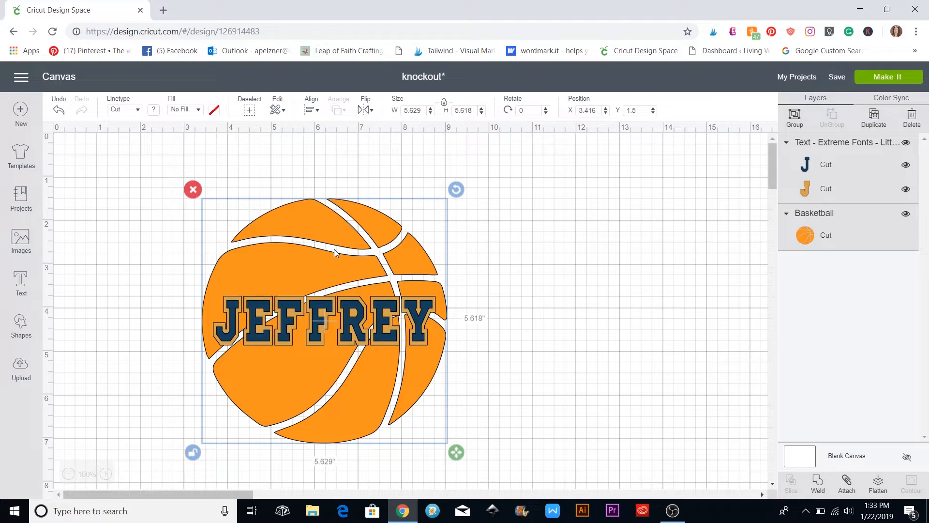
{"action": "left_click", "coordinate": [625, 352]}
Ungroup JEFFREY's layers and move the navy lettering off to the right
{"action": "left_click", "coordinate": [384, 339]}
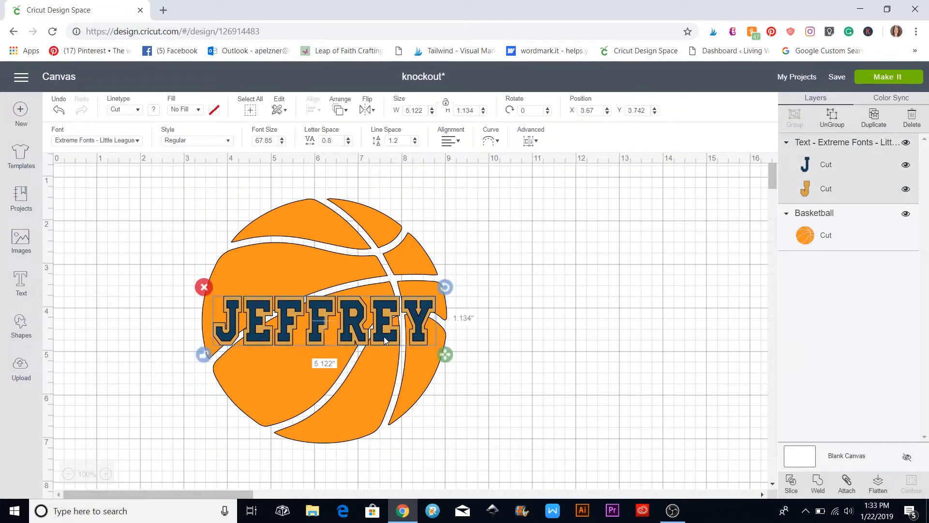
{"action": "left_click", "coordinate": [834, 117]}
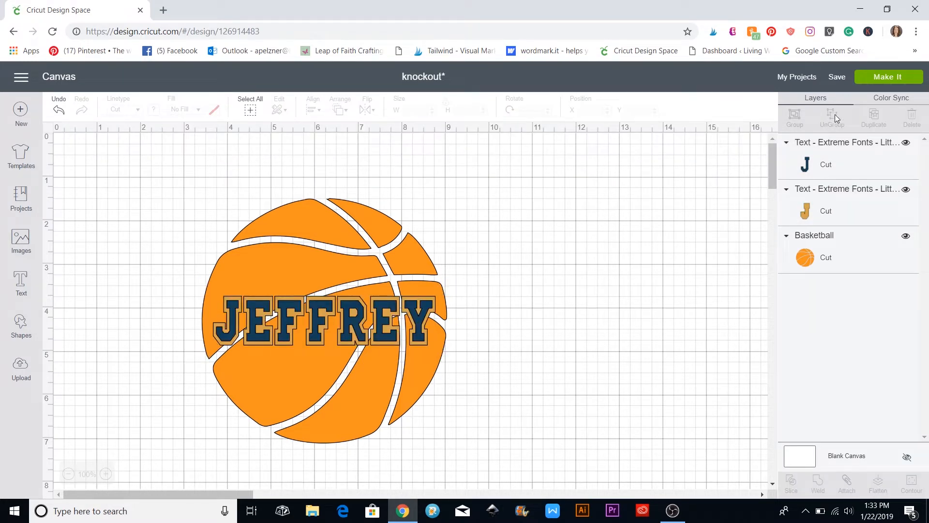
{"action": "left_click", "coordinate": [419, 324]}
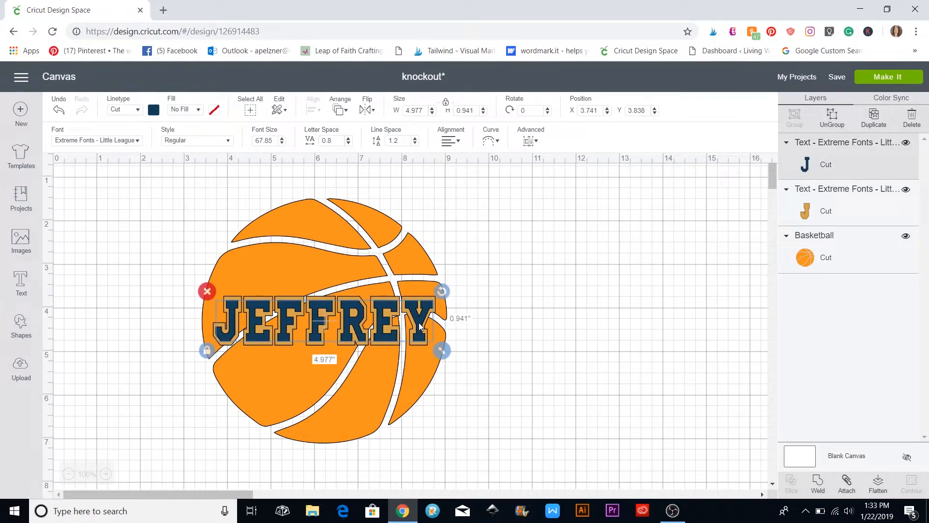
{"action": "left_click_drag", "start_coordinate": [422, 322], "coordinate": [705, 261]}
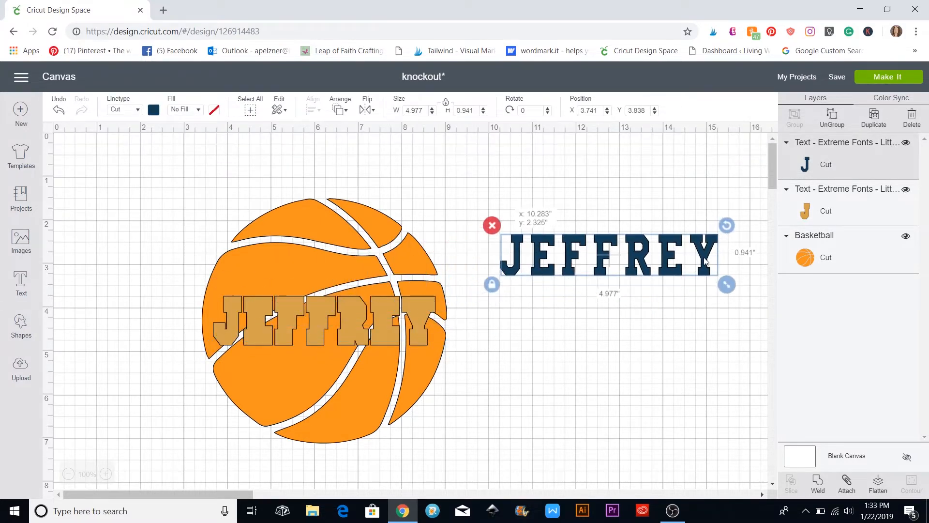
Slice the tan JEFFREY outline out of the basketball
{"action": "left_click", "coordinate": [640, 395]}
{"action": "left_click_drag", "start_coordinate": [174, 236], "coordinate": [453, 373]}
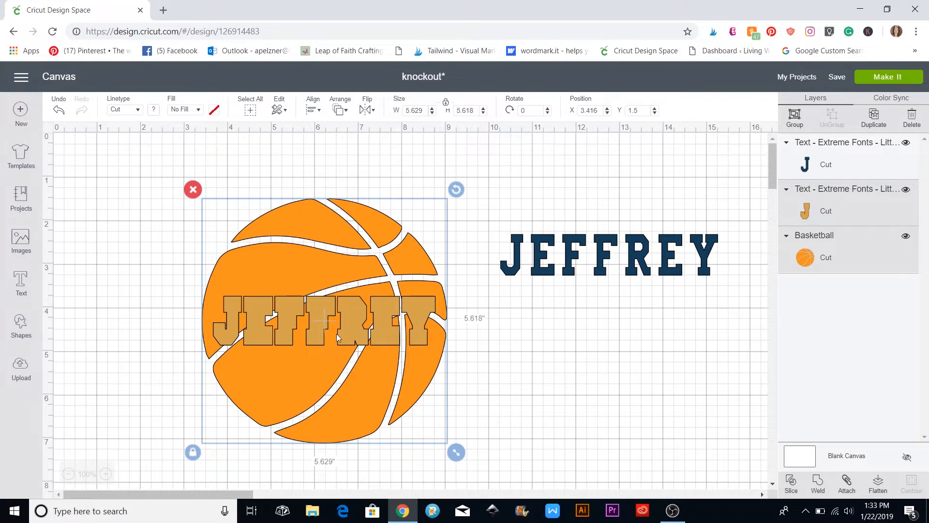
{"action": "left_click", "coordinate": [791, 482]}
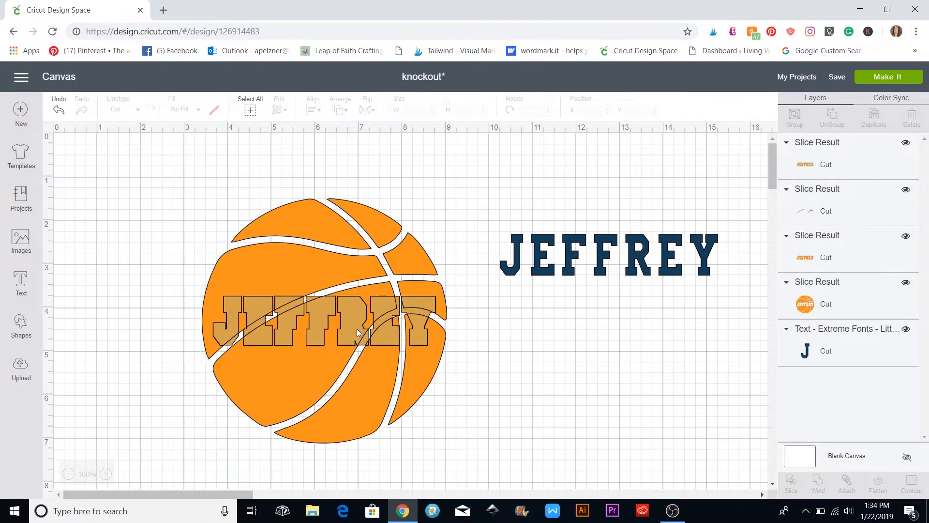
Drag the two leftover JEFFREY slice pieces off the ball and delete them
{"action": "left_click_drag", "start_coordinate": [356, 329], "coordinate": [610, 397]}
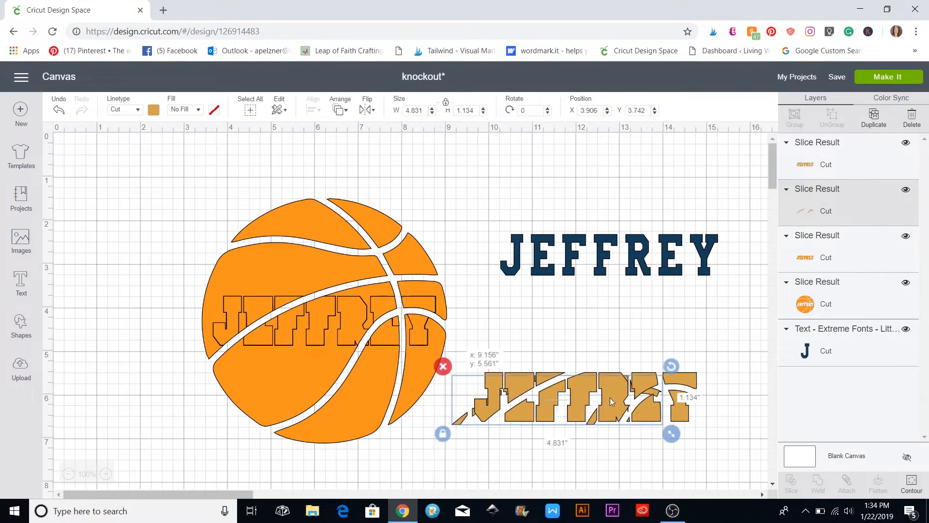
{"action": "left_click_drag", "start_coordinate": [380, 330], "coordinate": [671, 423]}
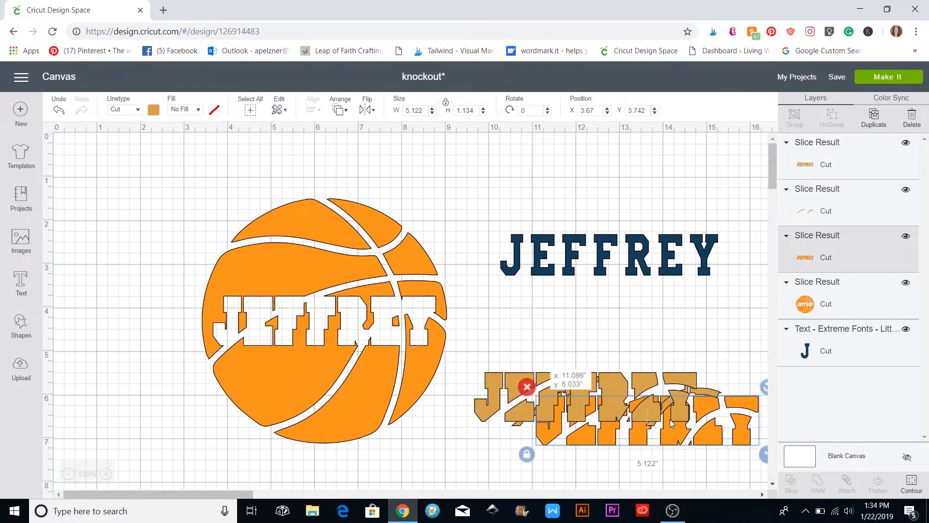
{"action": "left_click_drag", "start_coordinate": [495, 356], "coordinate": [761, 474]}
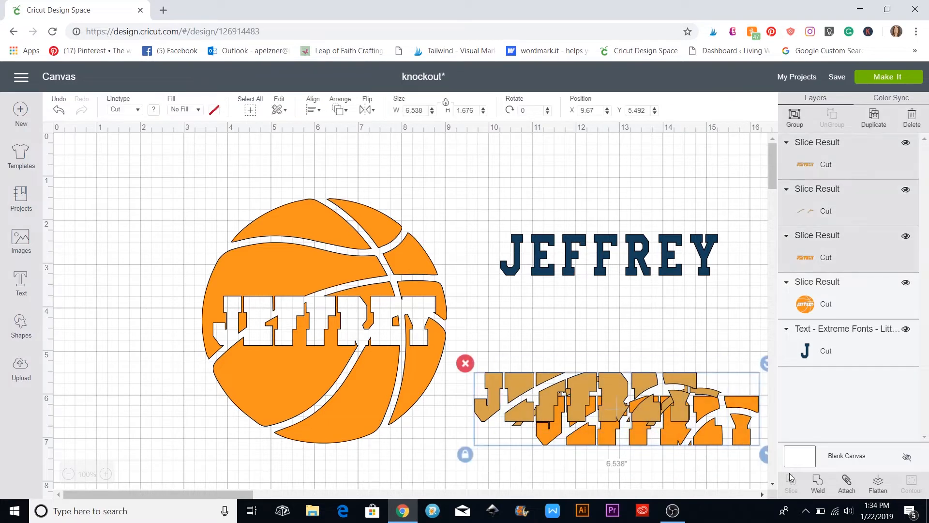
{"action": "left_click", "coordinate": [465, 363]}
{"action": "left_click_drag", "start_coordinate": [654, 253], "coordinate": [569, 274]}
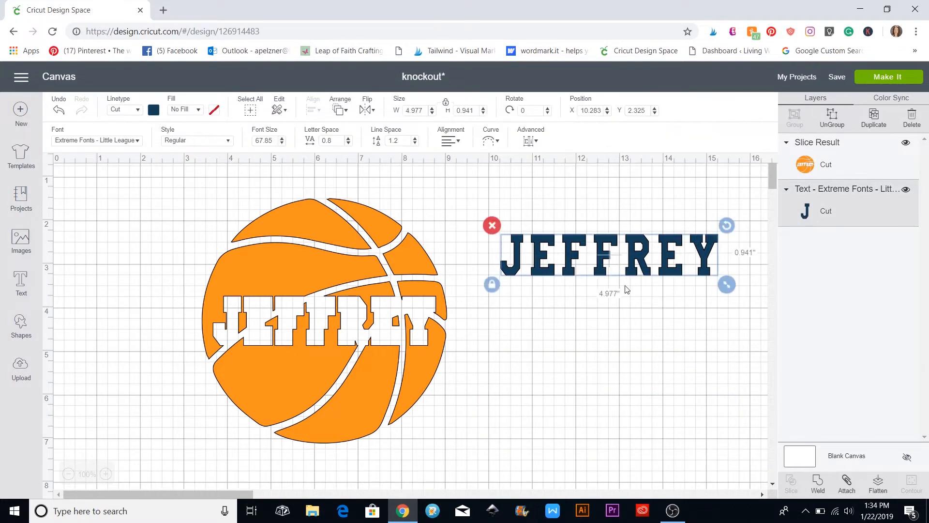
{"action": "left_click", "coordinate": [636, 330]}
Drop the navy JEFFREY lettering into the basketball's knockout cutout
{"action": "left_click_drag", "start_coordinate": [604, 244], "coordinate": [319, 307]}
{"action": "left_click", "coordinate": [564, 333]}
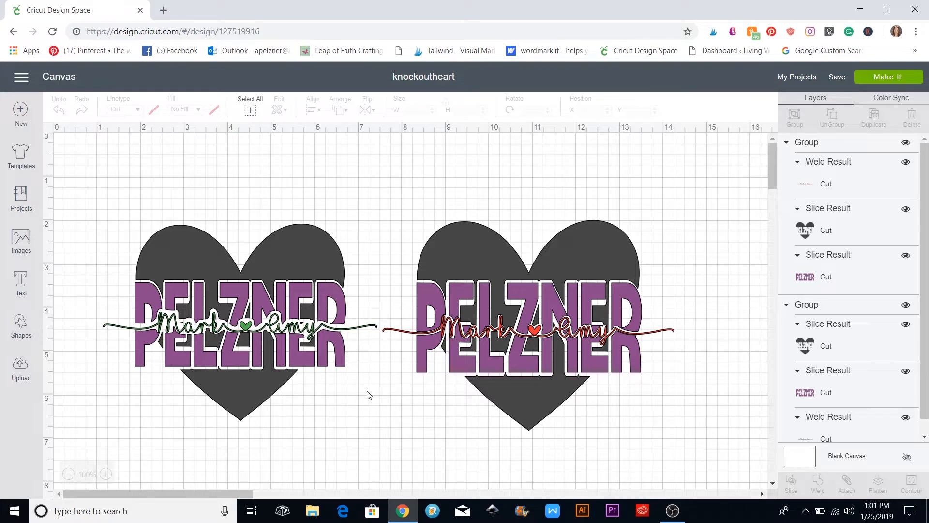
Select both heart designs, move them down and hide their groups in the Layers panel
{"action": "left_click_drag", "start_coordinate": [103, 206], "coordinate": [684, 441]}
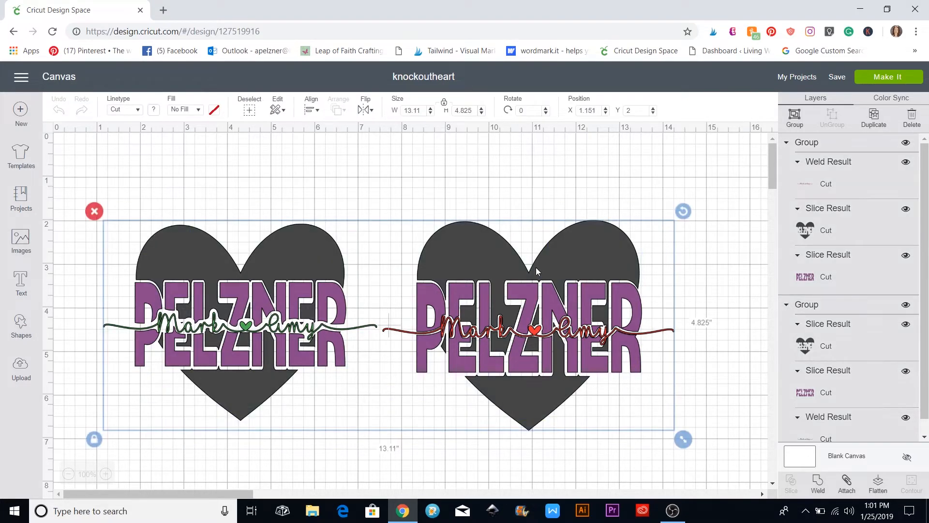
{"action": "left_click_drag", "start_coordinate": [541, 265], "coordinate": [474, 502]}
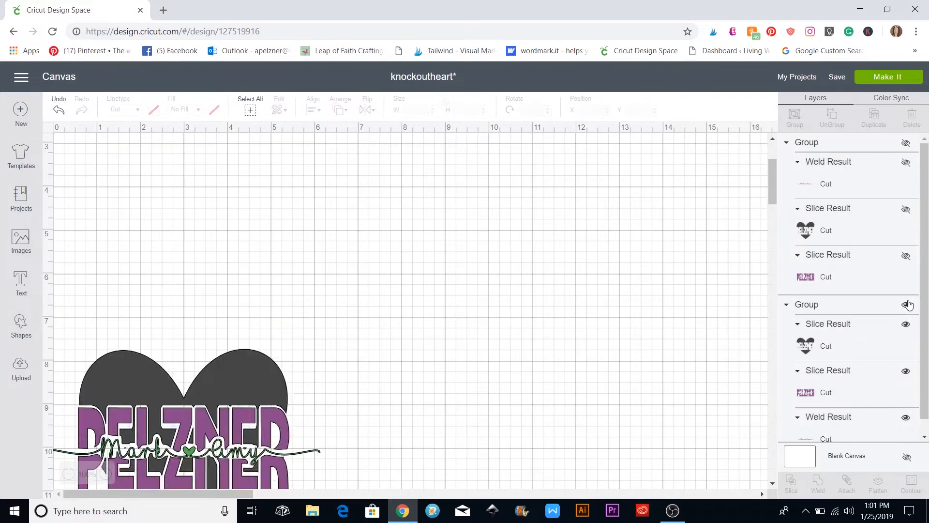
{"action": "left_click", "coordinate": [906, 305]}
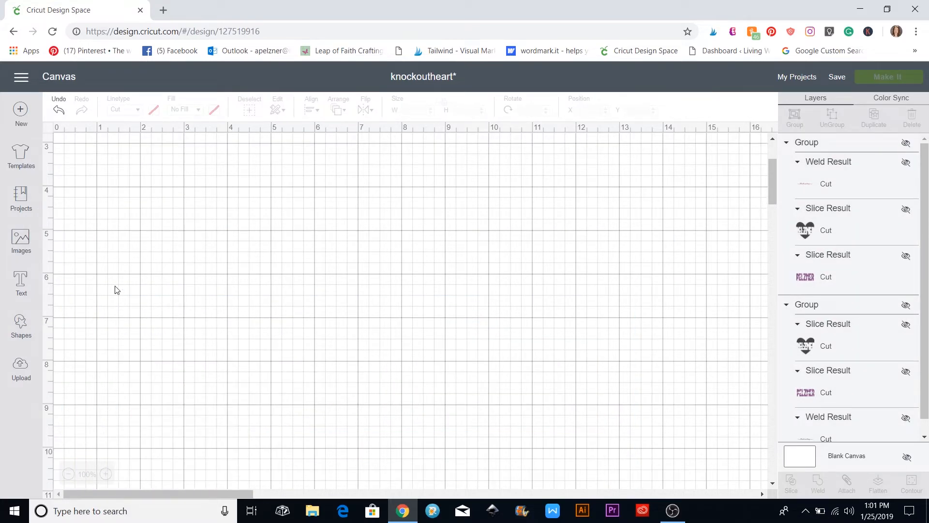
{"action": "left_click", "coordinate": [21, 289]}
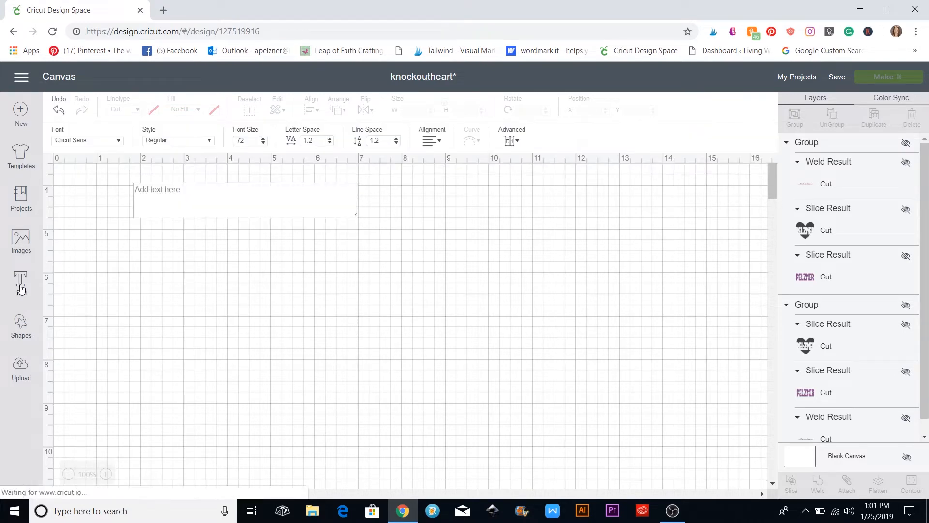
{"action": "type", "text": "PELX"}
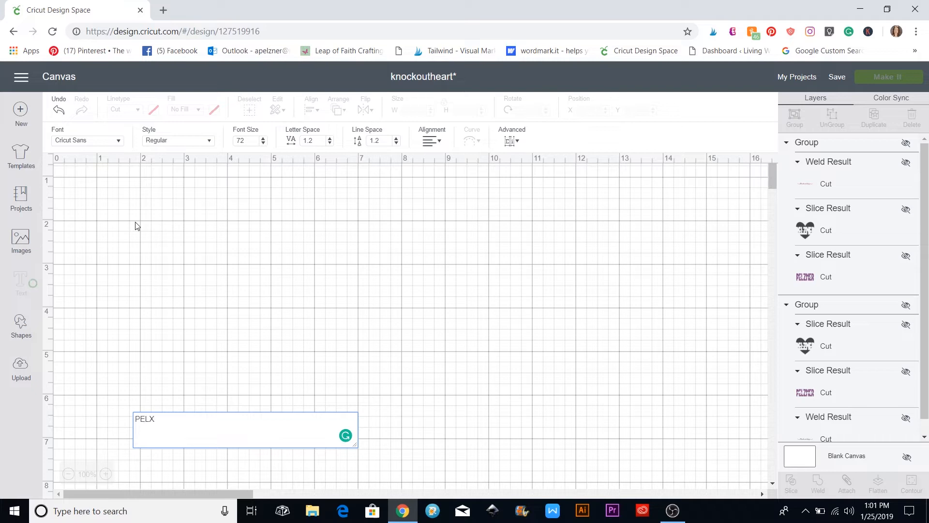
{"action": "key", "text": "BackSpace"}
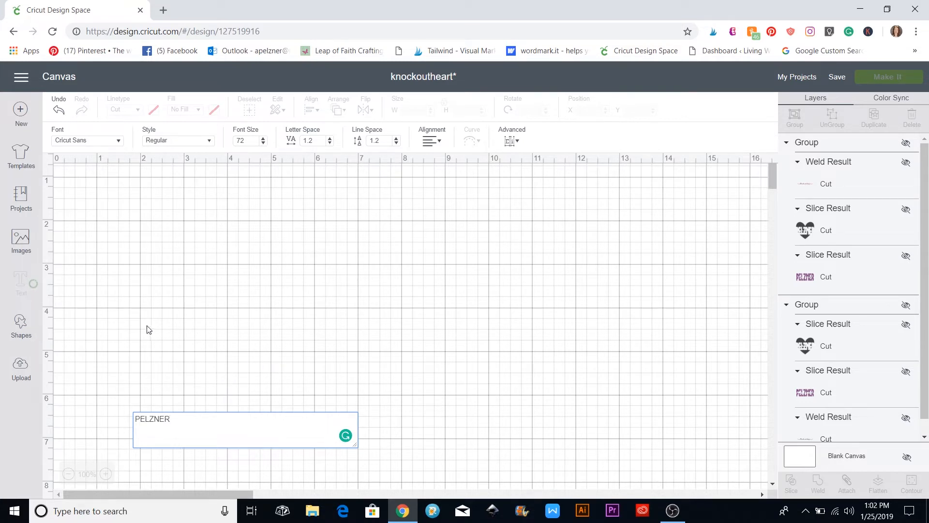
{"action": "left_click", "coordinate": [120, 140]}
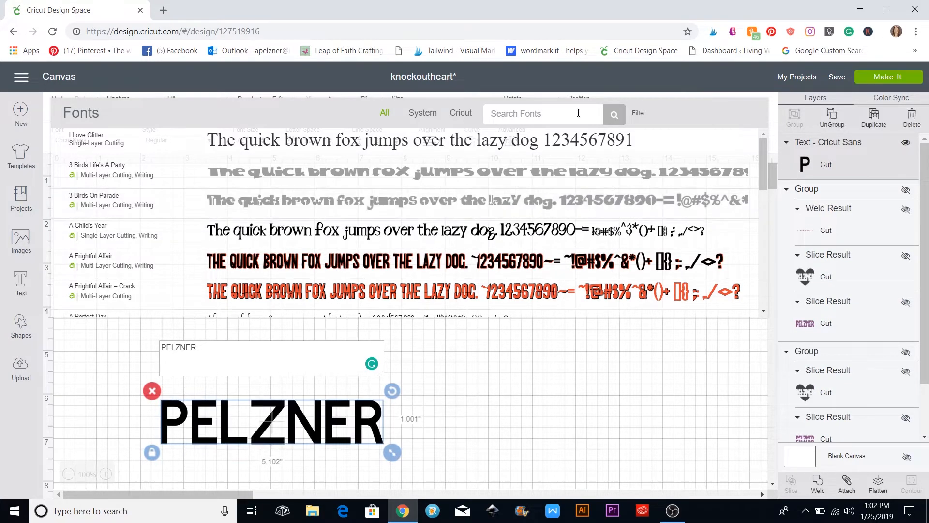
{"action": "left_click", "coordinate": [639, 114]}
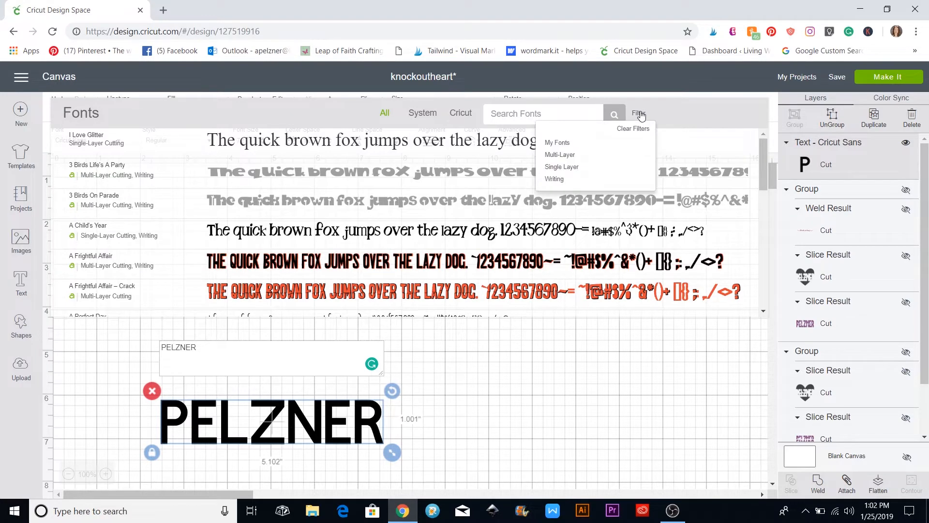
{"action": "left_click", "coordinate": [557, 156]}
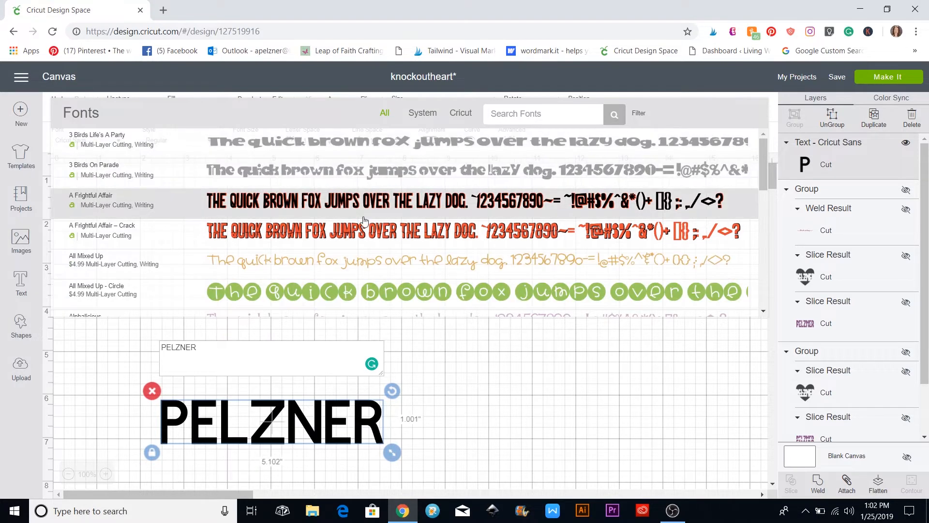
Set PELZNER in the multi-layer Cricut Font & Basic Shapes font
{"action": "scroll", "coordinate": [338, 191], "scroll_direction": "down", "scroll_amount": 5}
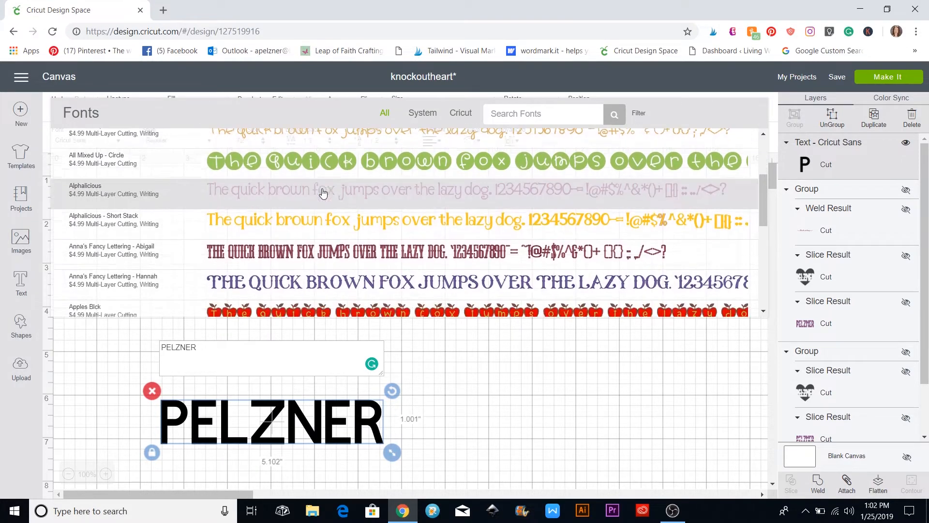
{"action": "scroll", "coordinate": [323, 193], "scroll_direction": "down", "scroll_amount": 3}
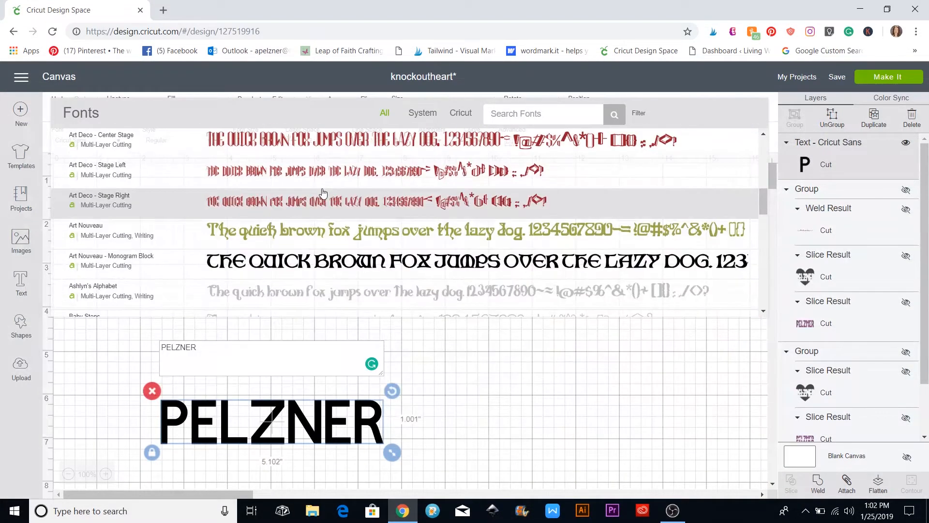
{"action": "scroll", "coordinate": [323, 192], "scroll_direction": "down", "scroll_amount": 3}
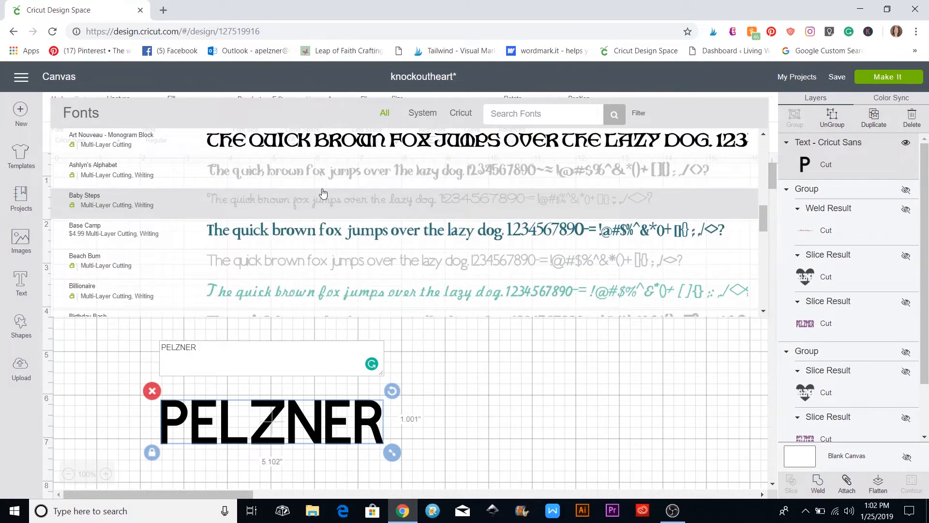
{"action": "scroll", "coordinate": [323, 193], "scroll_direction": "down", "scroll_amount": 4}
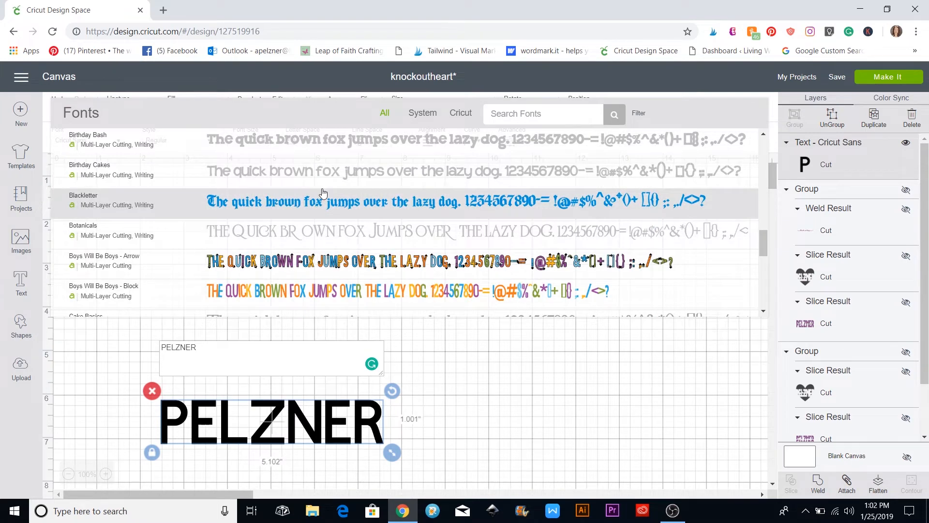
{"action": "scroll", "coordinate": [324, 193], "scroll_direction": "down", "scroll_amount": 3}
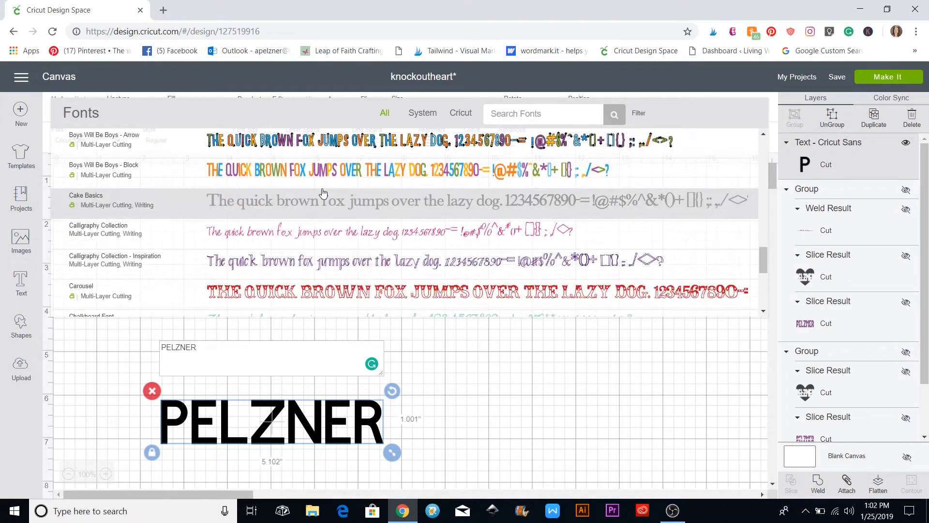
{"action": "scroll", "coordinate": [323, 193], "scroll_direction": "down", "scroll_amount": 1}
{"action": "left_click", "coordinate": [323, 193]}
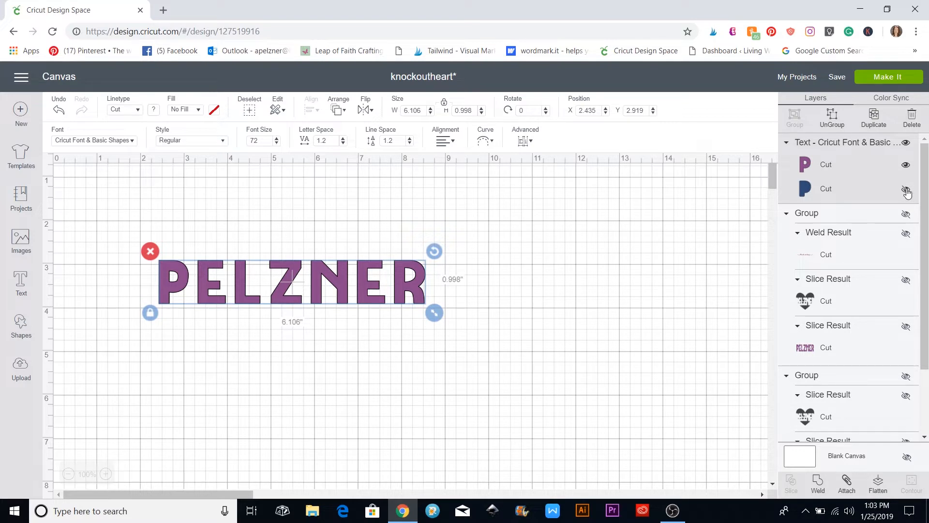
Show PELZNER's navy outline layer and enlarge the word to 1.566 inches tall
{"action": "left_click", "coordinate": [906, 193]}
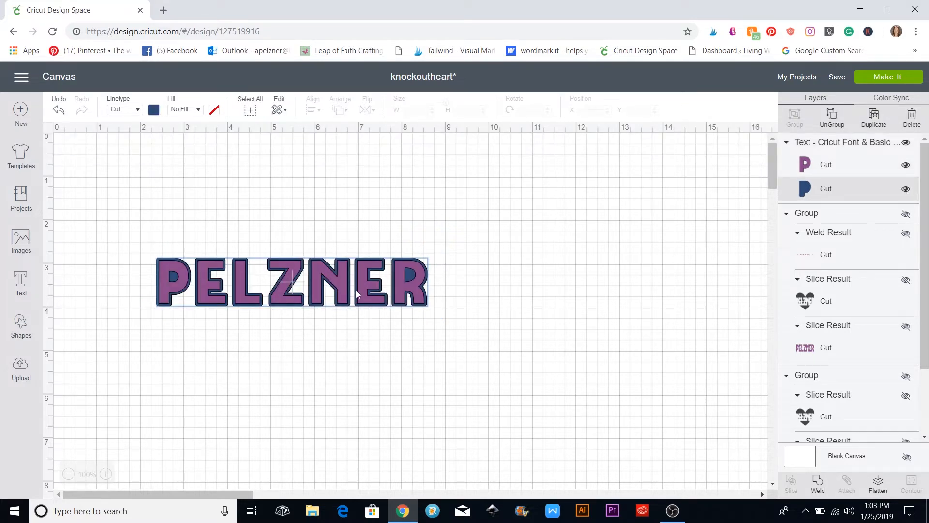
{"action": "left_click", "coordinate": [356, 294]}
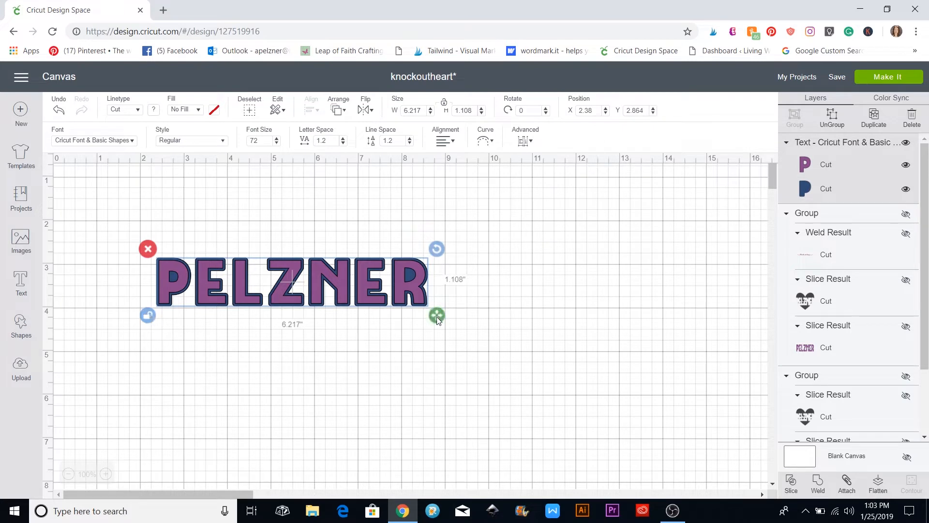
{"action": "left_click_drag", "start_coordinate": [437, 317], "coordinate": [412, 332]}
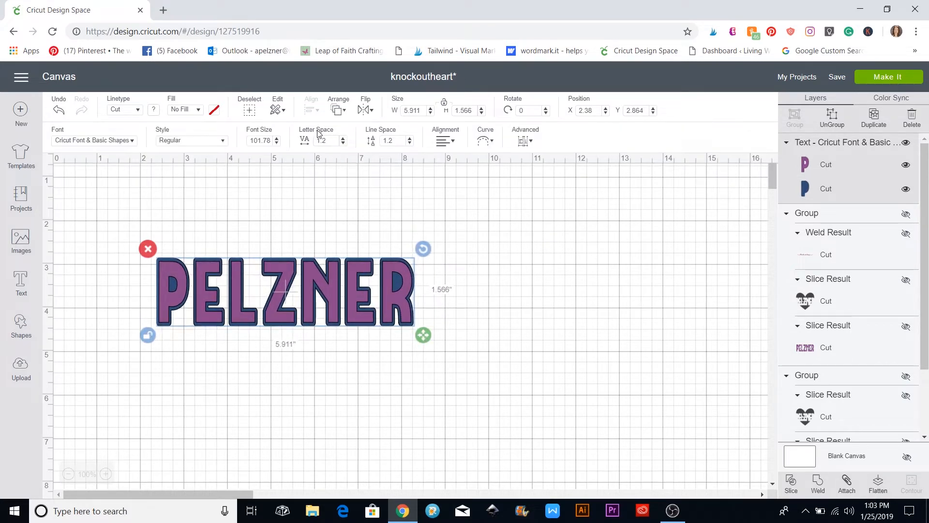
Tighten PELZNER's letter spacing step by step down to 0.5
{"action": "left_click", "coordinate": [343, 143]}
{"action": "left_click", "coordinate": [343, 143]}
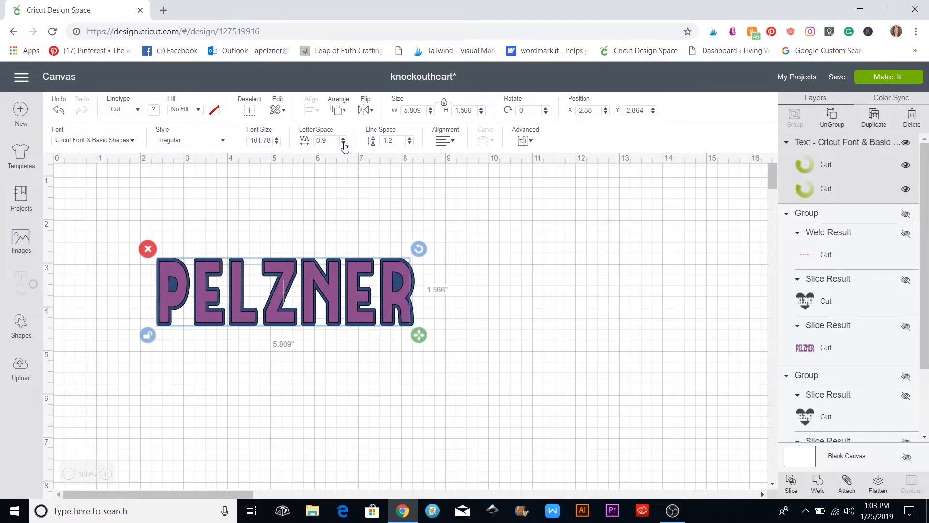
{"action": "left_click", "coordinate": [343, 143]}
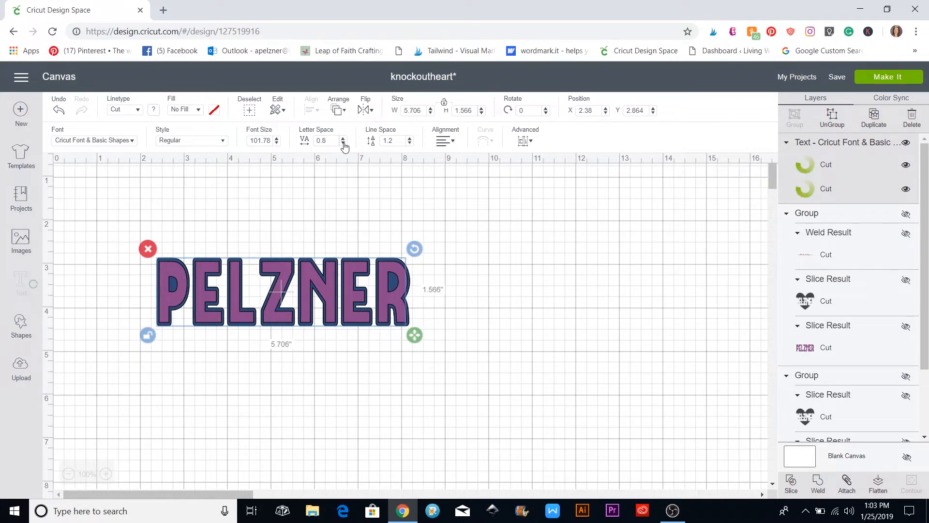
{"action": "left_click", "coordinate": [343, 143]}
{"action": "left_click", "coordinate": [343, 143]}
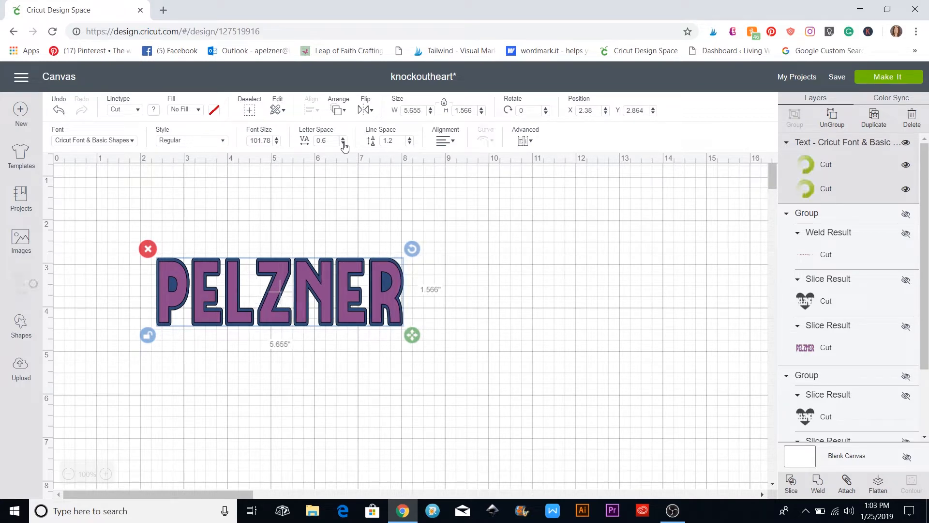
{"action": "left_click", "coordinate": [343, 143]}
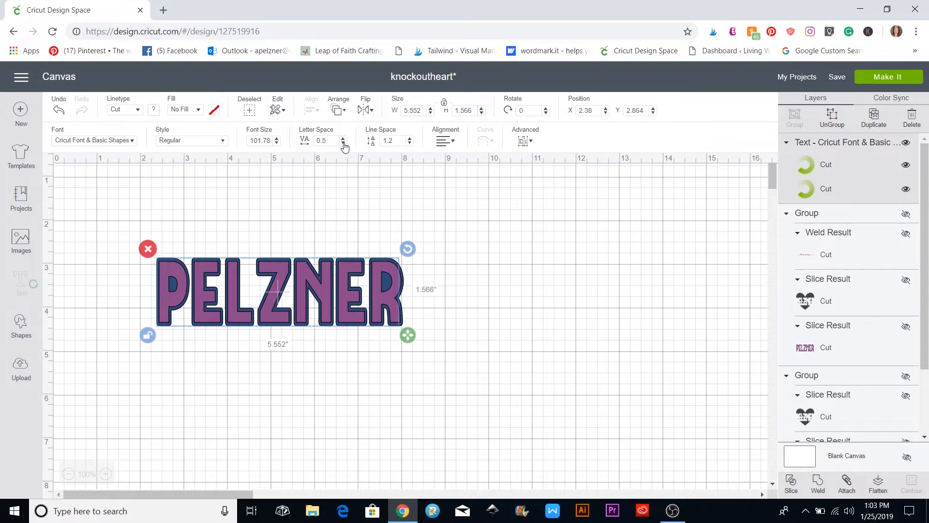
{"action": "left_click", "coordinate": [371, 208]}
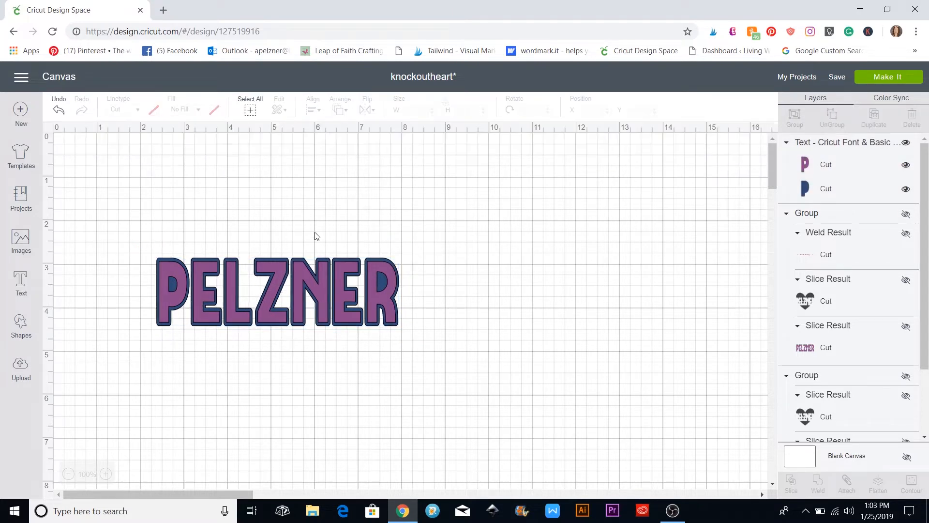
Add a heart sized about 5.03 x 4.76 inches over PELZNER and send it to the back
{"action": "left_click", "coordinate": [21, 326]}
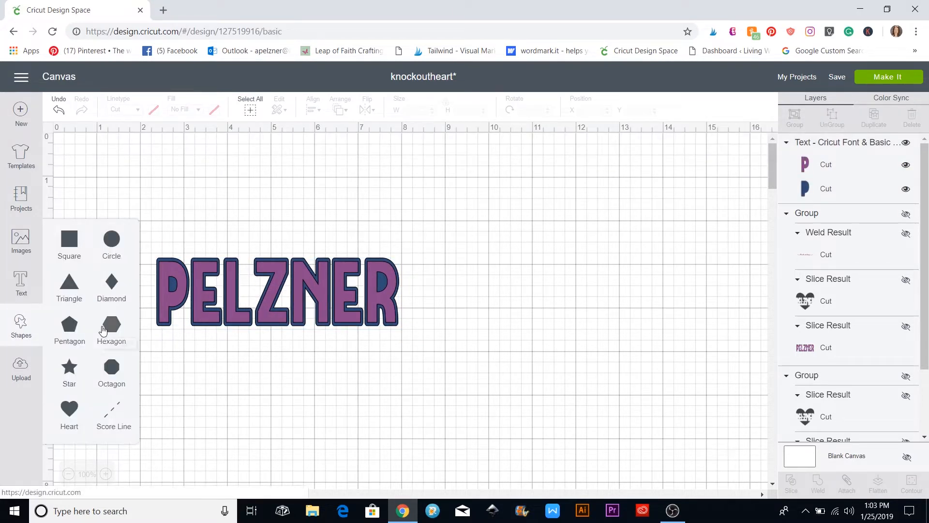
{"action": "left_click", "coordinate": [69, 409]}
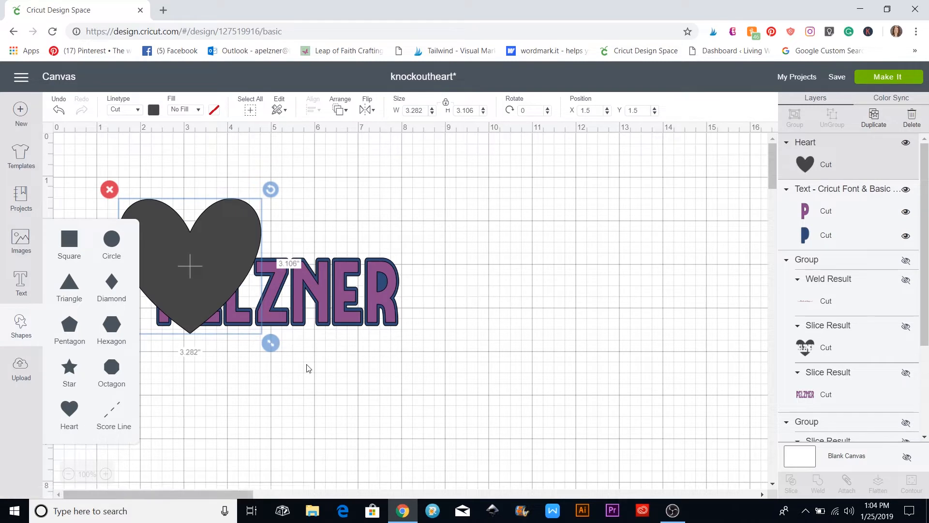
{"action": "left_click_drag", "start_coordinate": [270, 342], "coordinate": [347, 404]}
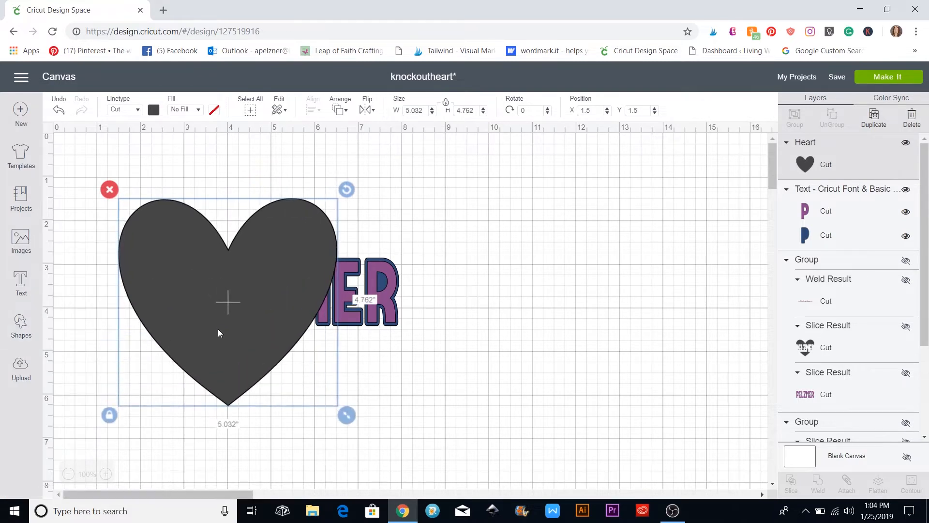
{"action": "left_click_drag", "start_coordinate": [217, 327], "coordinate": [263, 318]}
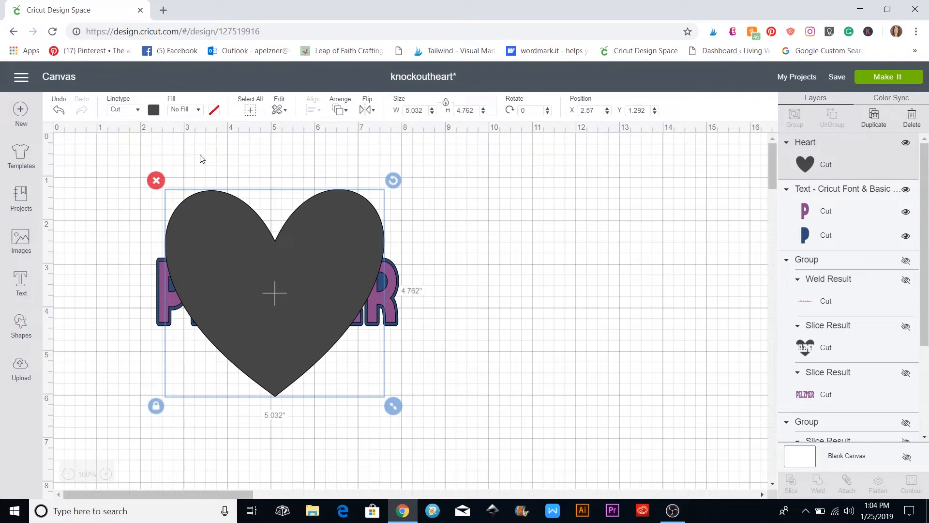
{"action": "left_click", "coordinate": [341, 110]}
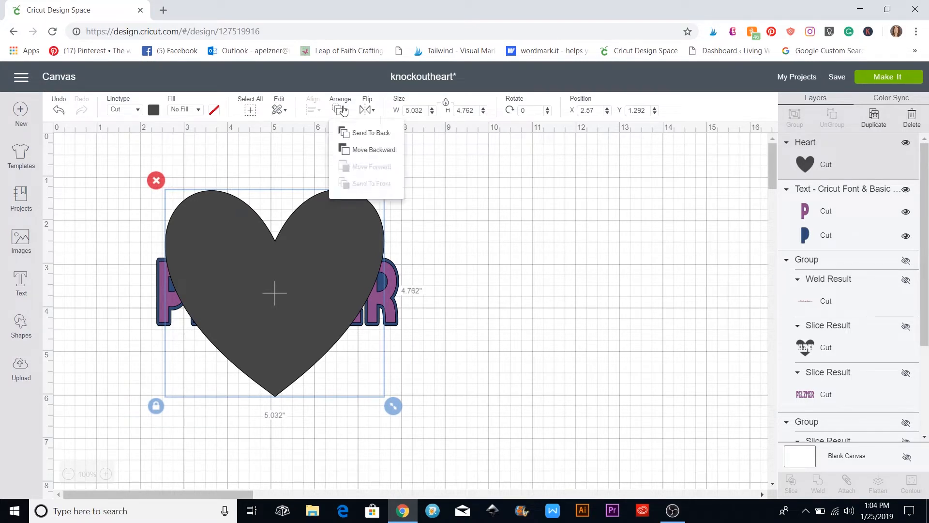
{"action": "left_click", "coordinate": [350, 134]}
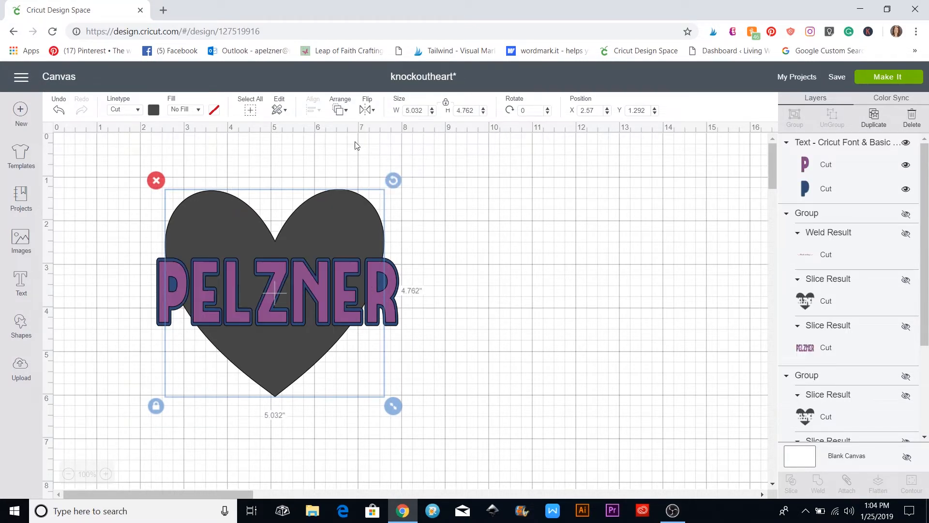
{"action": "left_click", "coordinate": [447, 224]}
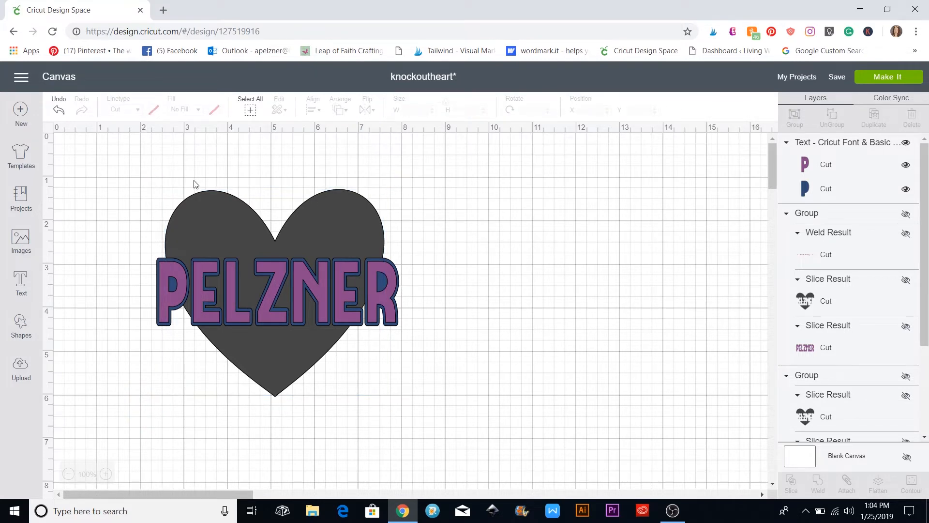
Center the heart and PELZNER horizontally
{"action": "left_click_drag", "start_coordinate": [141, 177], "coordinate": [422, 411]}
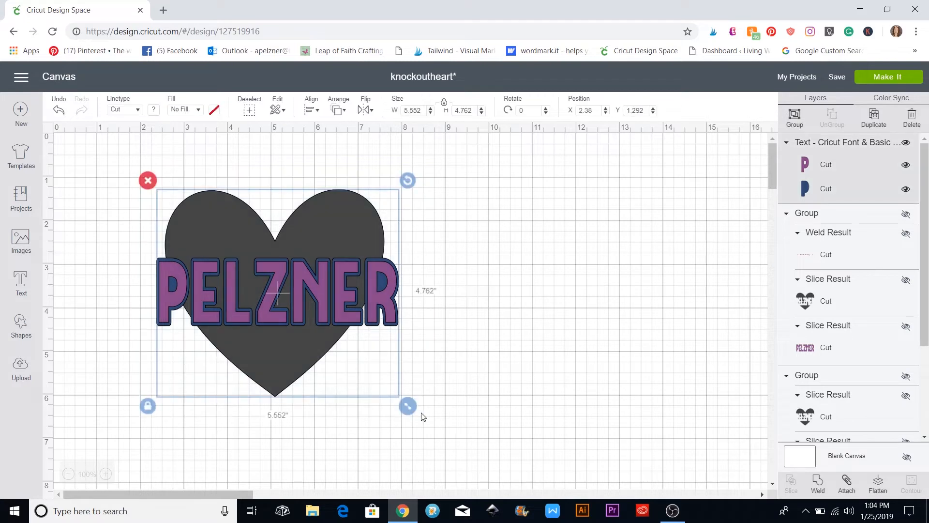
{"action": "left_click", "coordinate": [311, 110]}
{"action": "left_click", "coordinate": [337, 164]}
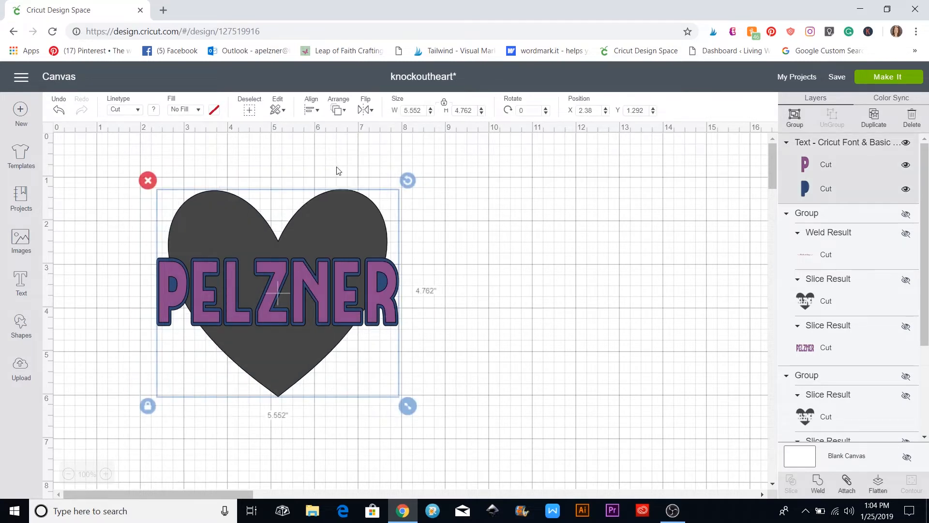
{"action": "left_click", "coordinate": [459, 296]}
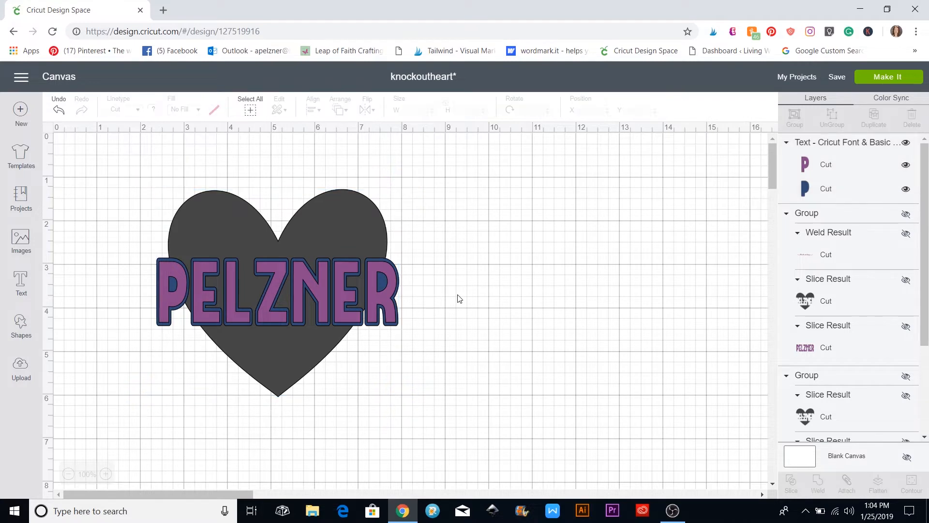
Ungroup PELZNER and move the purple text layer off the heart to the lower right
{"action": "left_click", "coordinate": [375, 297]}
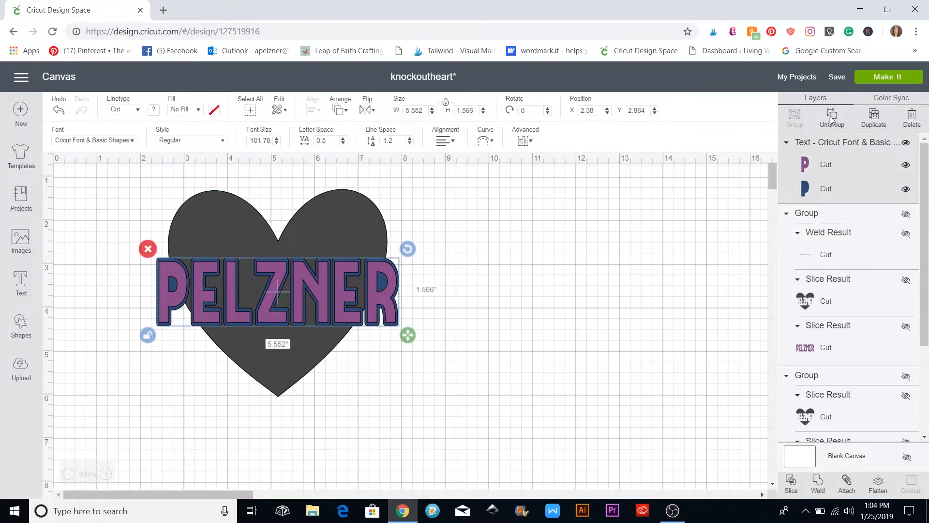
{"action": "left_click", "coordinate": [830, 116]}
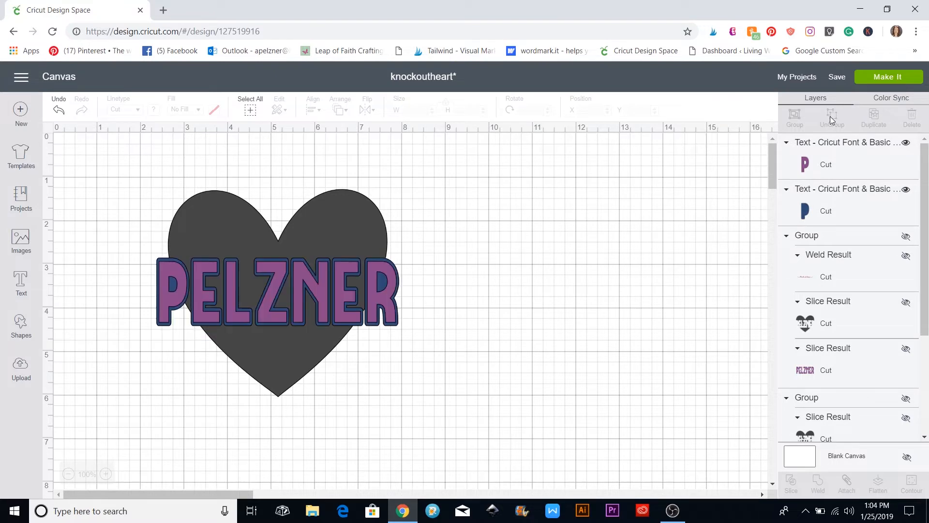
{"action": "left_click", "coordinate": [385, 298]}
{"action": "left_click_drag", "start_coordinate": [384, 298], "coordinate": [720, 422]}
{"action": "left_click", "coordinate": [153, 216]}
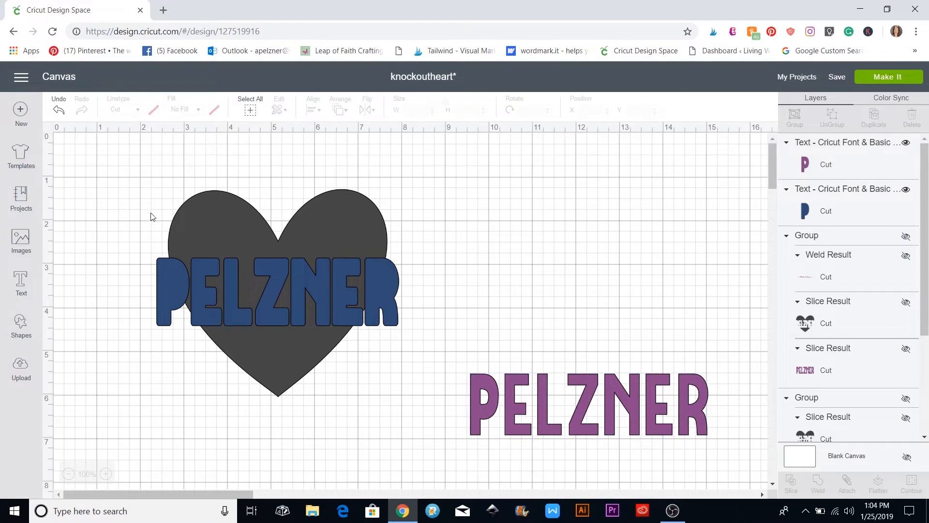
Slice the blue PELZNER out of the heart and move the sliced heart over the purple text
{"action": "left_click_drag", "start_coordinate": [139, 194], "coordinate": [420, 350]}
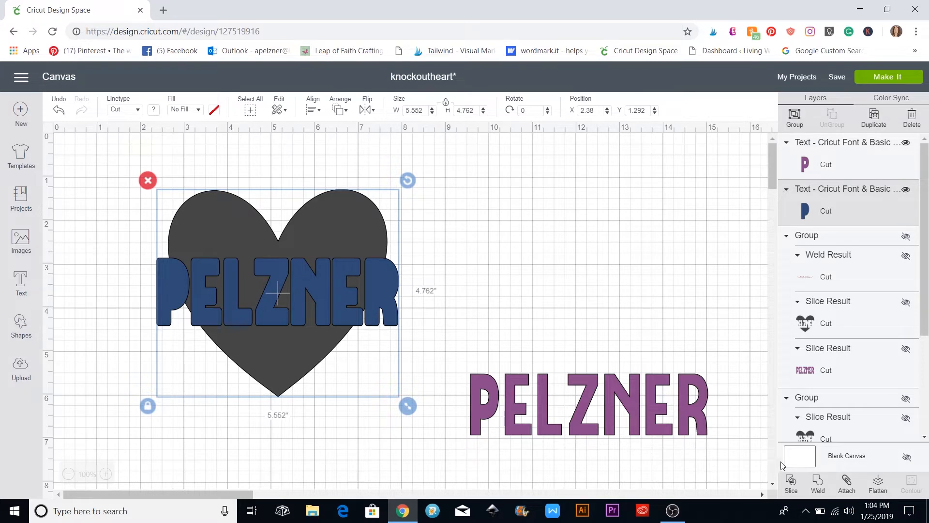
{"action": "left_click", "coordinate": [791, 483]}
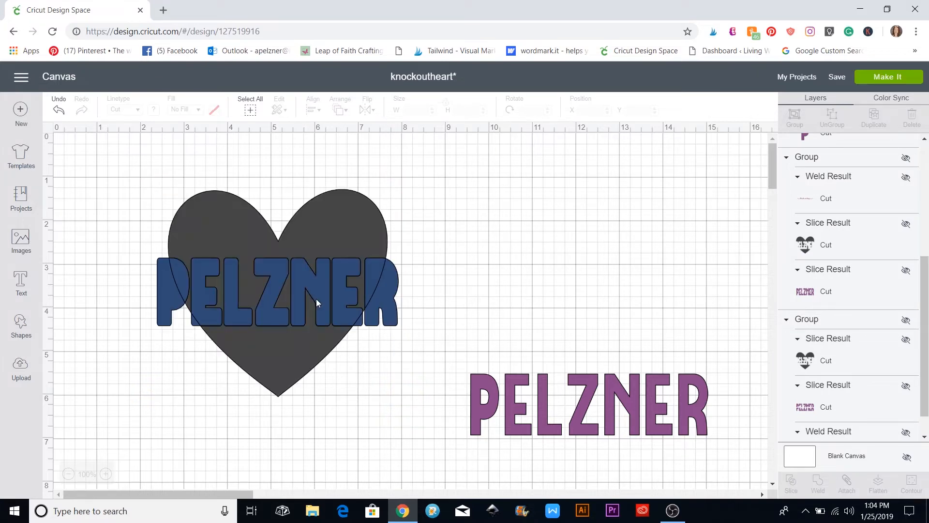
{"action": "left_click_drag", "start_coordinate": [338, 233], "coordinate": [629, 254]}
{"action": "left_click_drag", "start_coordinate": [666, 257], "coordinate": [668, 256]}
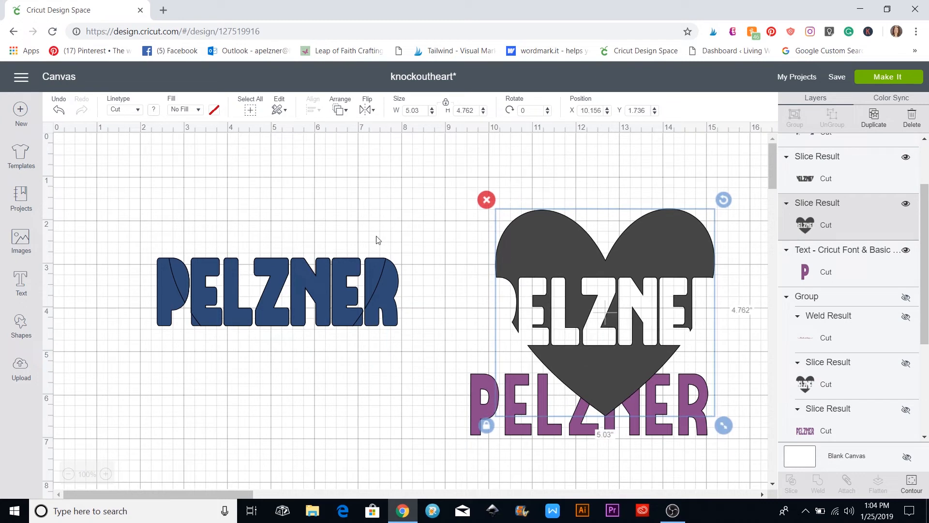
Delete the leftover blue PELZNER pieces
{"action": "left_click", "coordinate": [150, 232]}
{"action": "left_click_drag", "start_coordinate": [150, 233], "coordinate": [413, 336]}
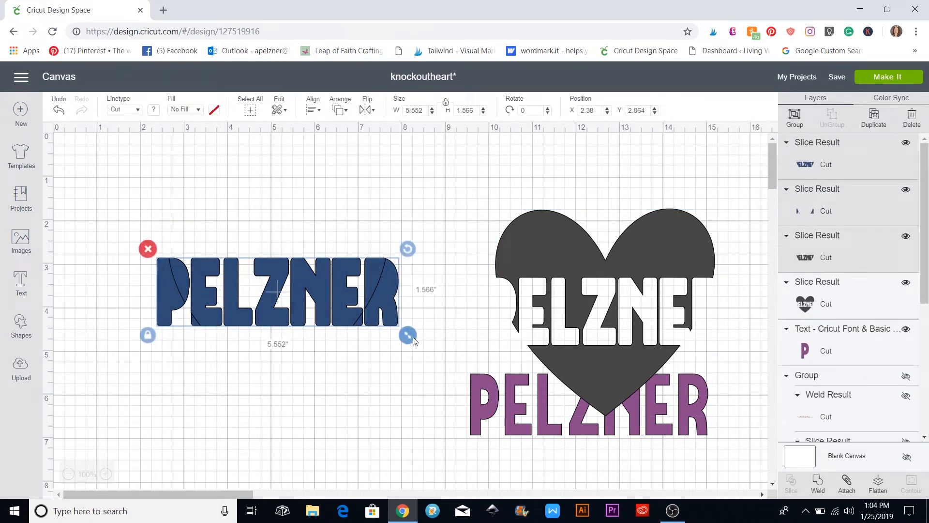
{"action": "key", "text": "Delete"}
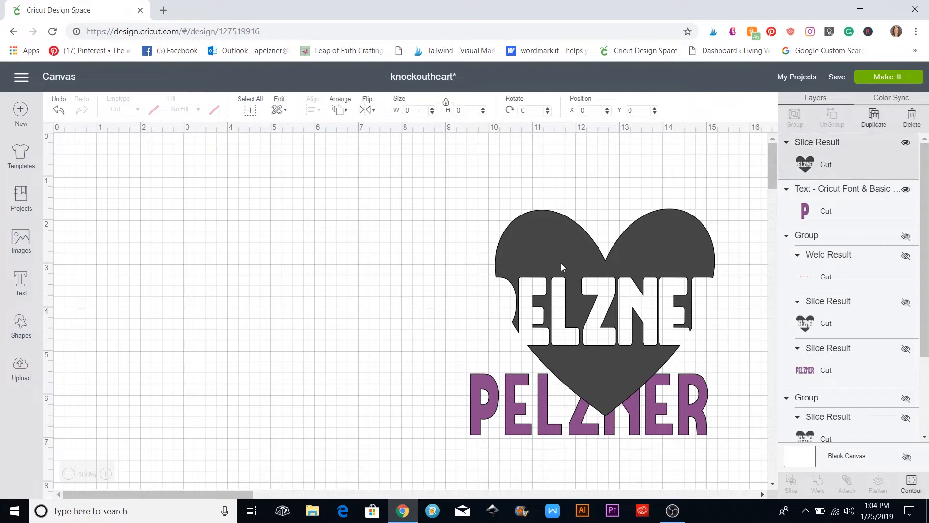
Move the knocked-out heart left, then place and slightly enlarge purple PELZNER in its cut-out
{"action": "left_click_drag", "start_coordinate": [562, 263], "coordinate": [245, 227]}
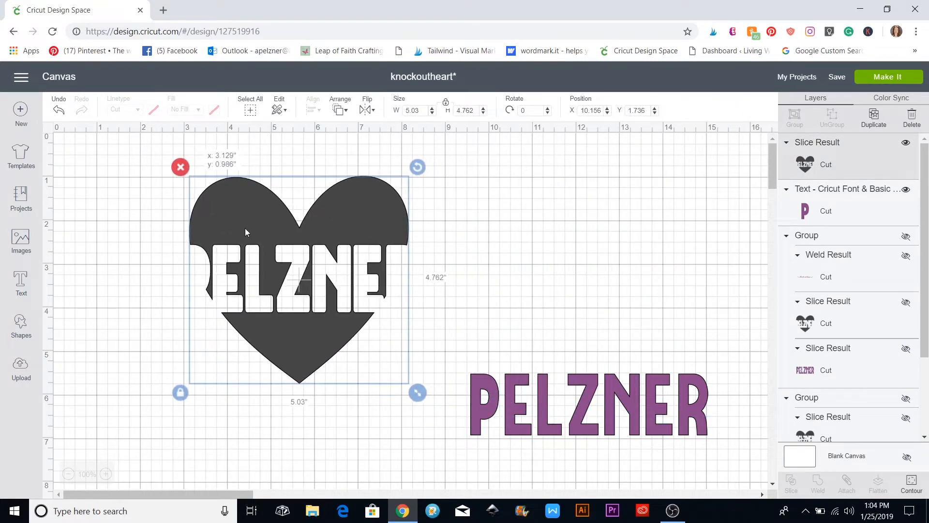
{"action": "left_click_drag", "start_coordinate": [553, 414], "coordinate": [290, 289]}
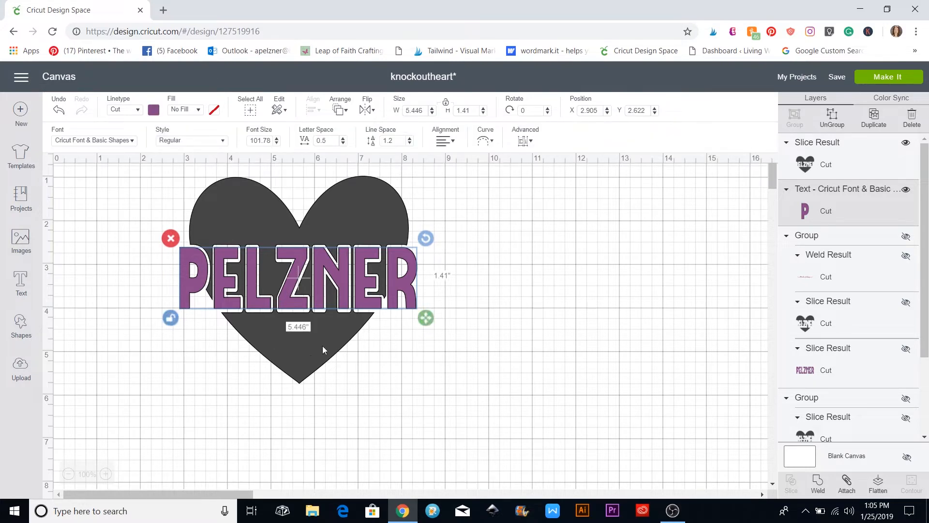
{"action": "left_click_drag", "start_coordinate": [426, 317], "coordinate": [427, 323]}
{"action": "left_click", "coordinate": [511, 339]}
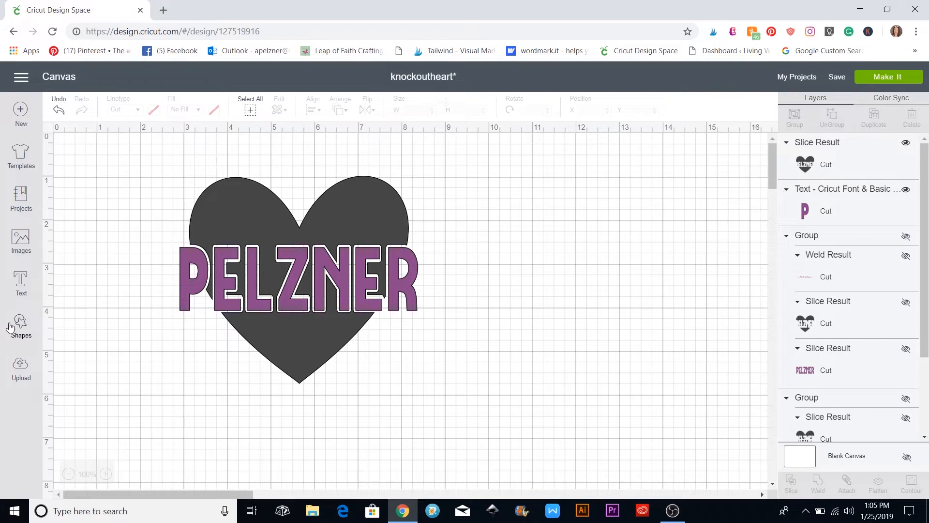
Add a text box and set its font to I Love Glitter, found by searching 'i love'
{"action": "left_click", "coordinate": [20, 285]}
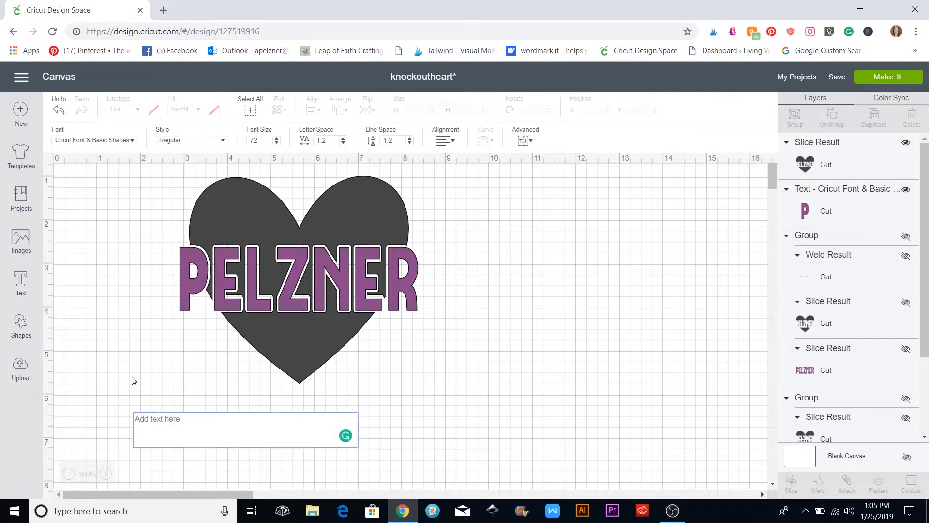
{"action": "left_click", "coordinate": [135, 143]}
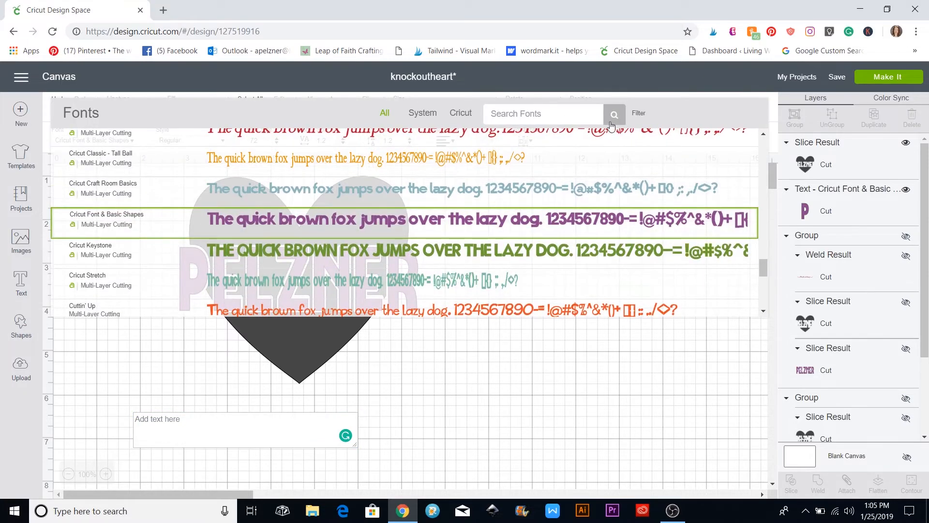
{"action": "left_click", "coordinate": [639, 114]}
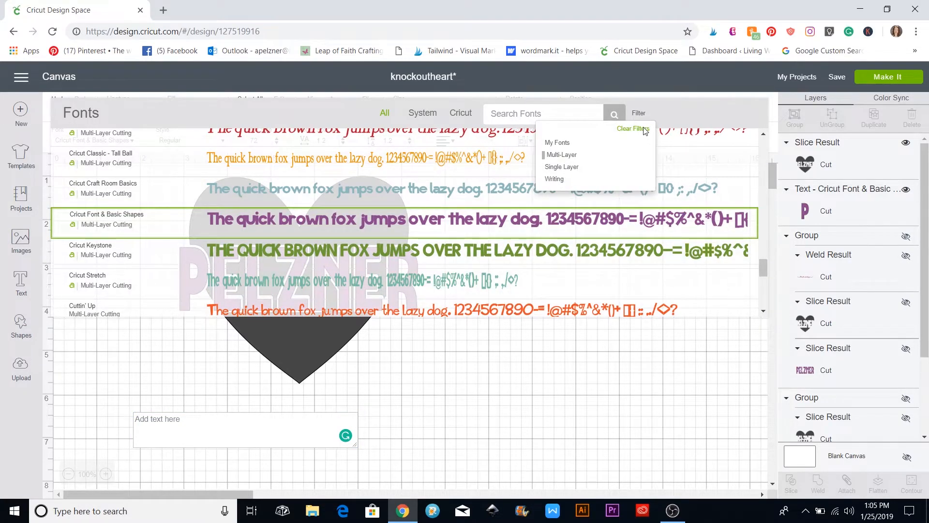
{"action": "left_click", "coordinate": [644, 129]}
{"action": "left_click", "coordinate": [524, 116]}
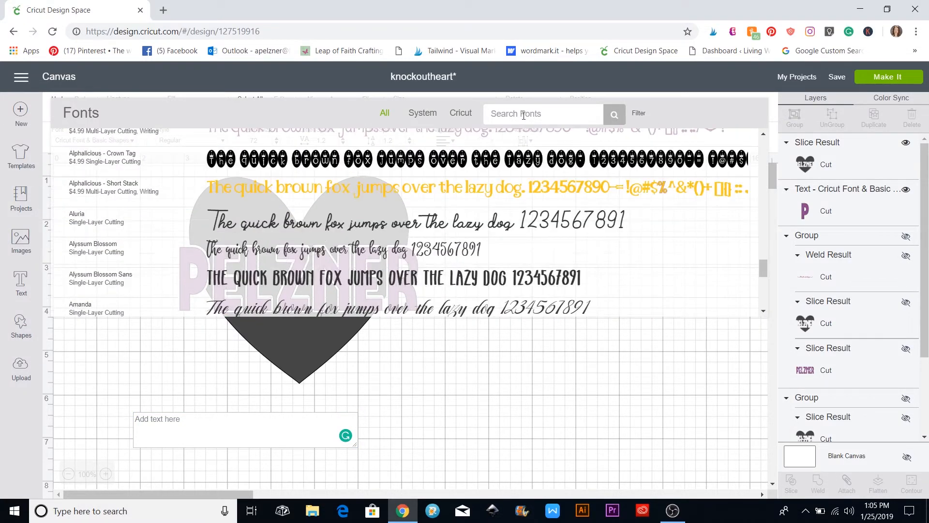
{"action": "type", "text": "i love"}
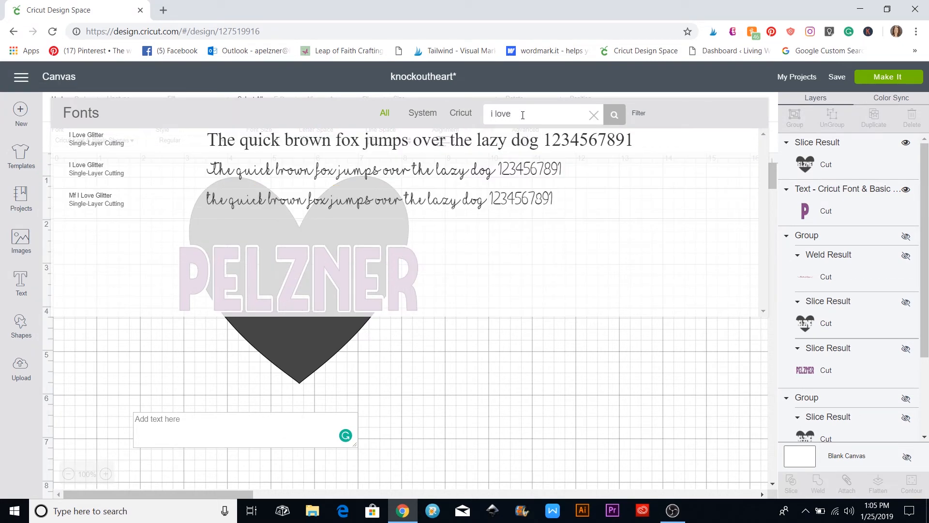
{"action": "left_click", "coordinate": [301, 172]}
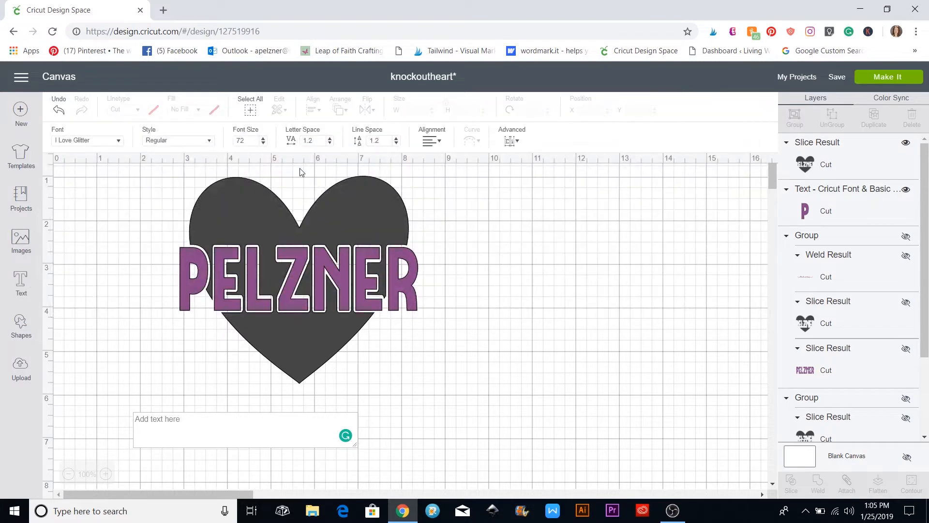
{"action": "left_click", "coordinate": [147, 417]}
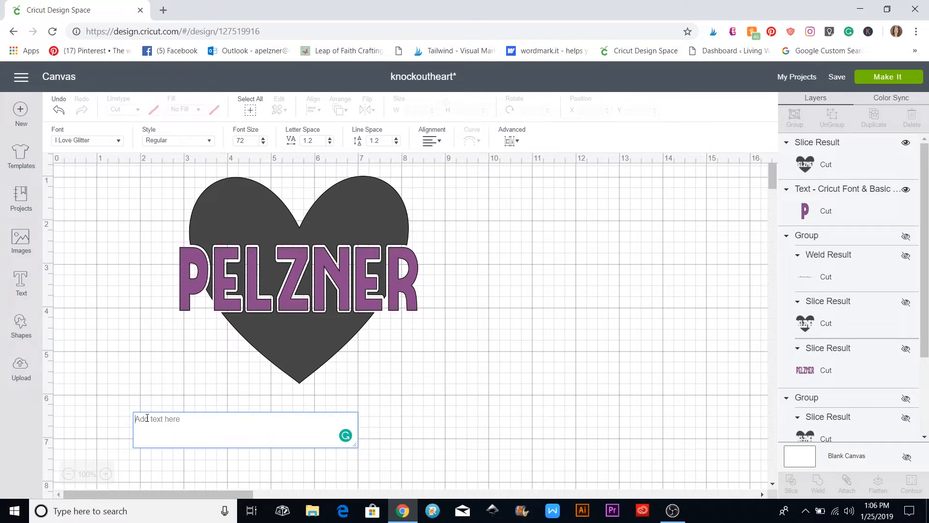
Type the script names 'Mark', the heart glyph and 'Amy' with swash tails
{"action": "type", "text": "l"}
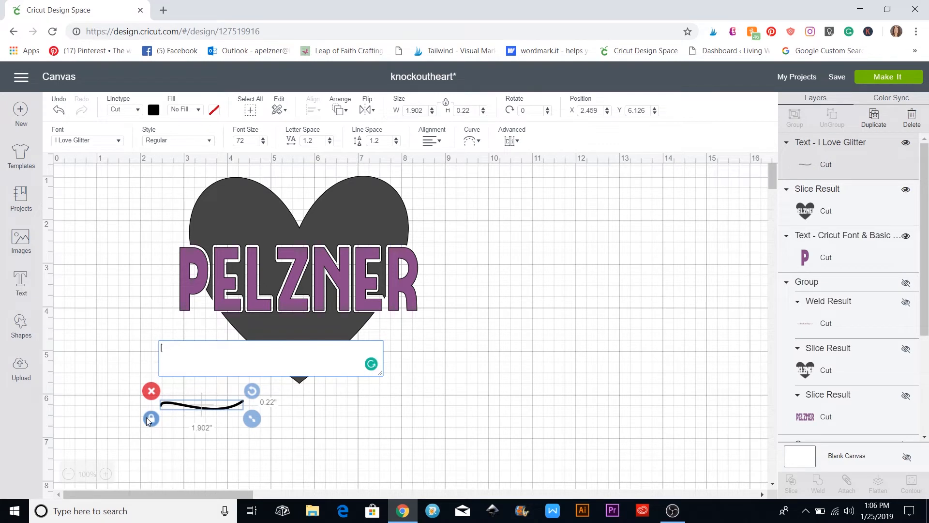
{"action": "type", "text": "M"}
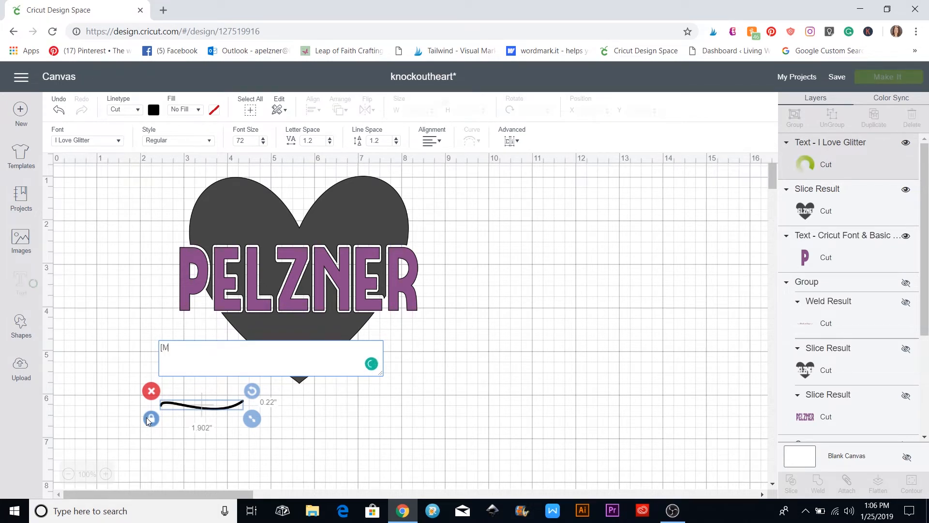
{"action": "type", "text": "ark|"}
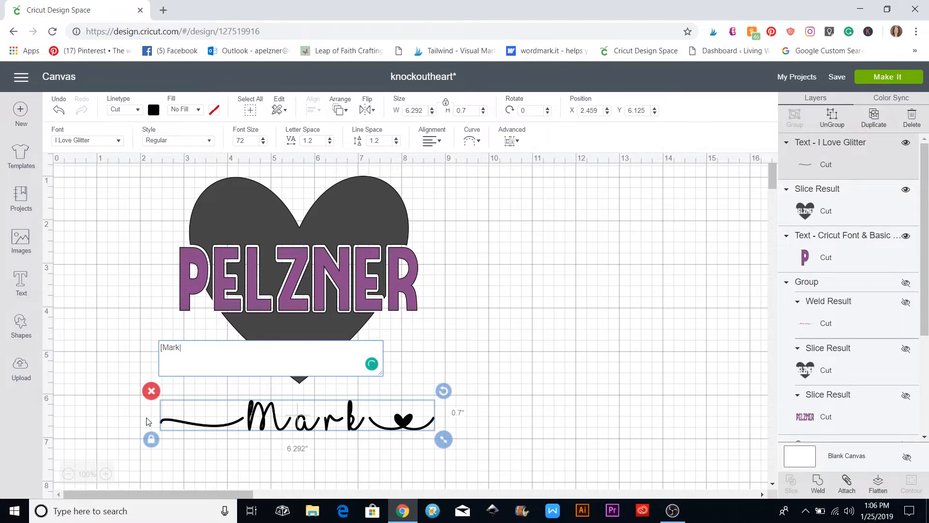
{"action": "key", "text": "BackSpace"}
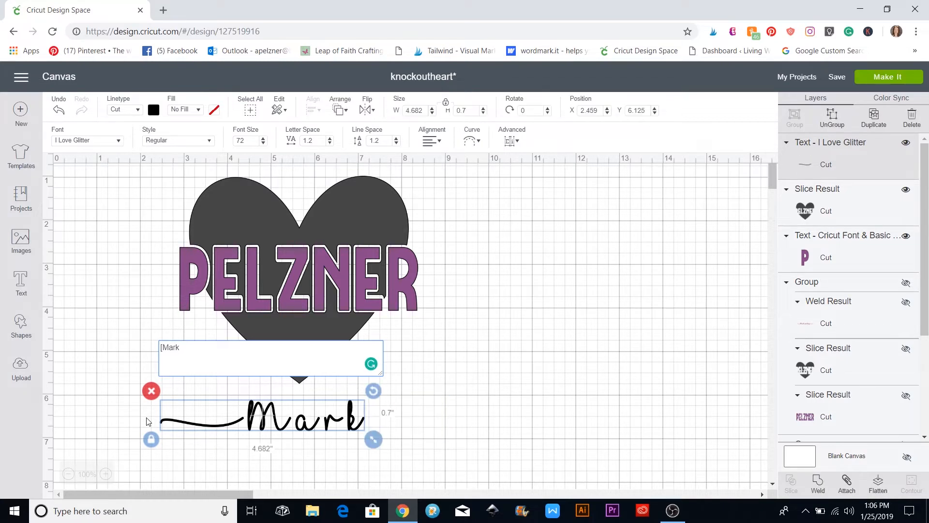
{"action": "type", "text": "_"}
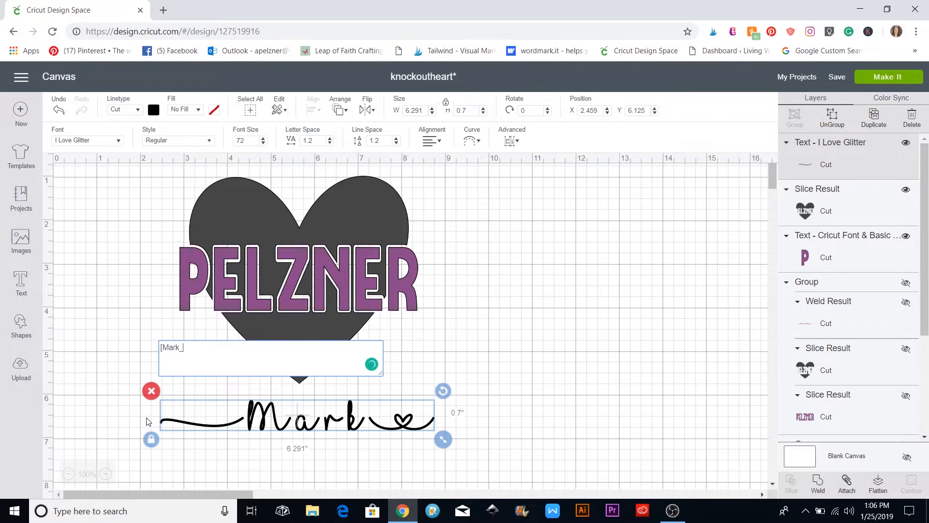
{"action": "key", "text": "BackSpace"}
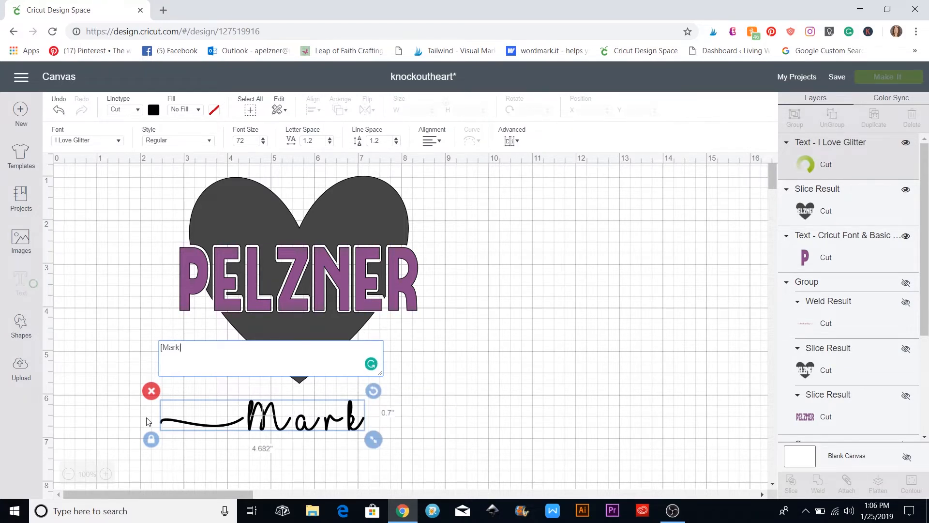
{"action": "type", "text": "Am"}
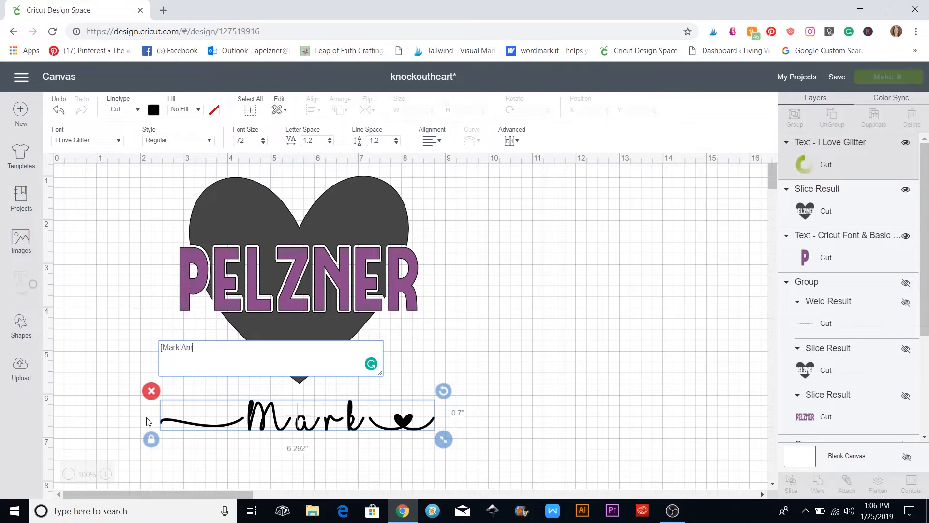
{"action": "type", "text": "y"}
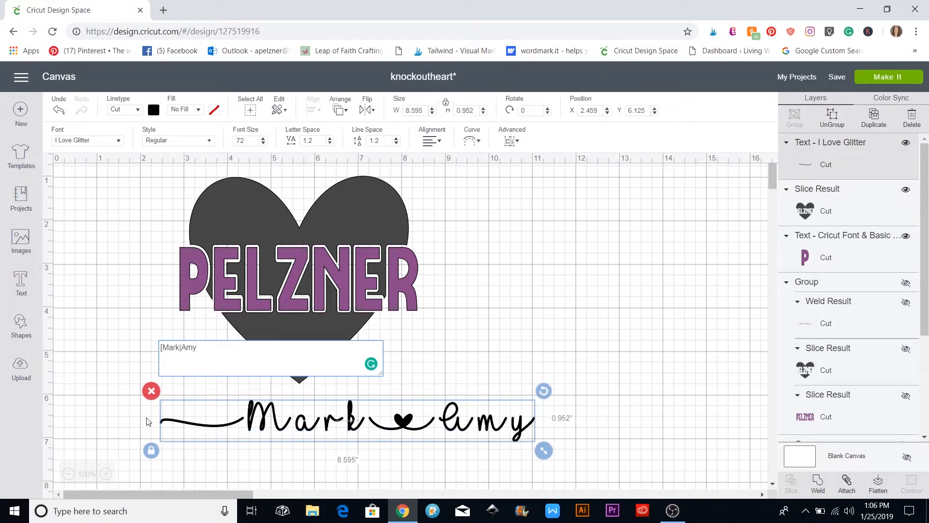
{"action": "type", "text": "]"}
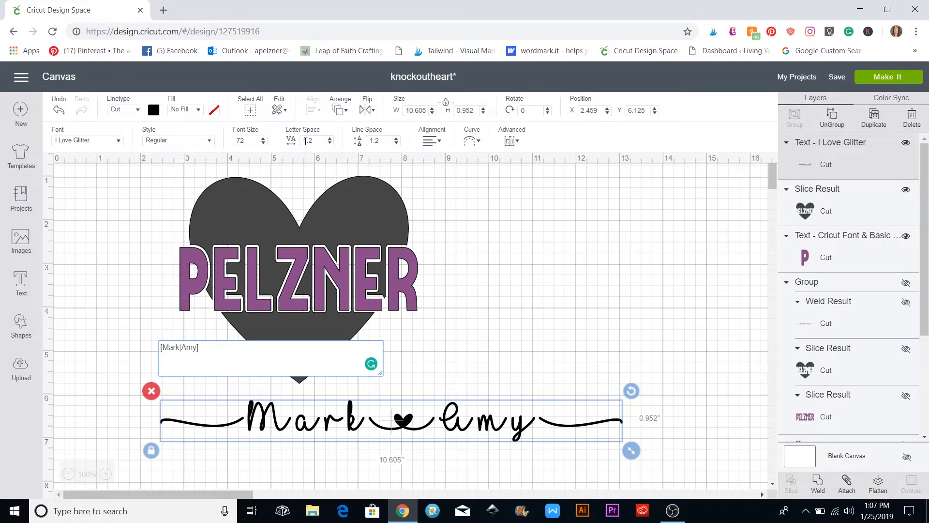
Lower the letter spacing from 1.2 to -0.1
{"action": "left_click", "coordinate": [330, 143]}
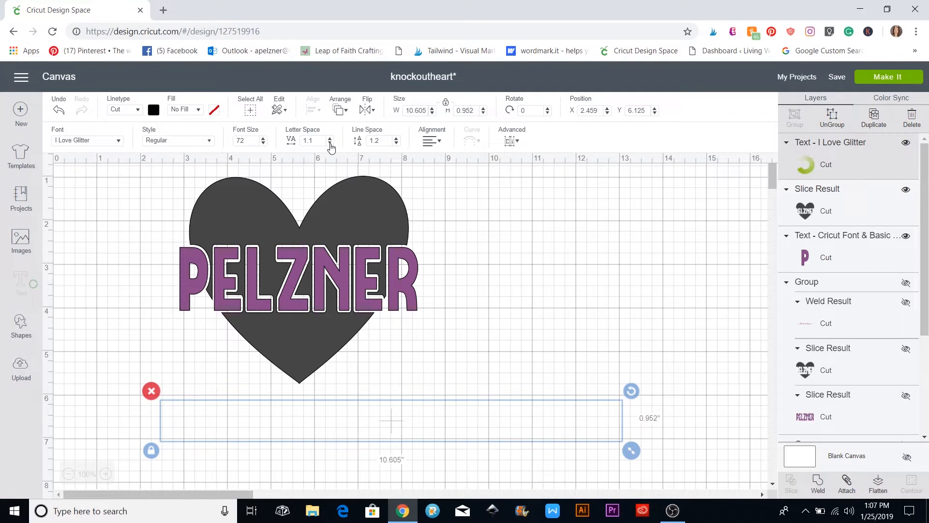
{"action": "left_click", "coordinate": [330, 144]}
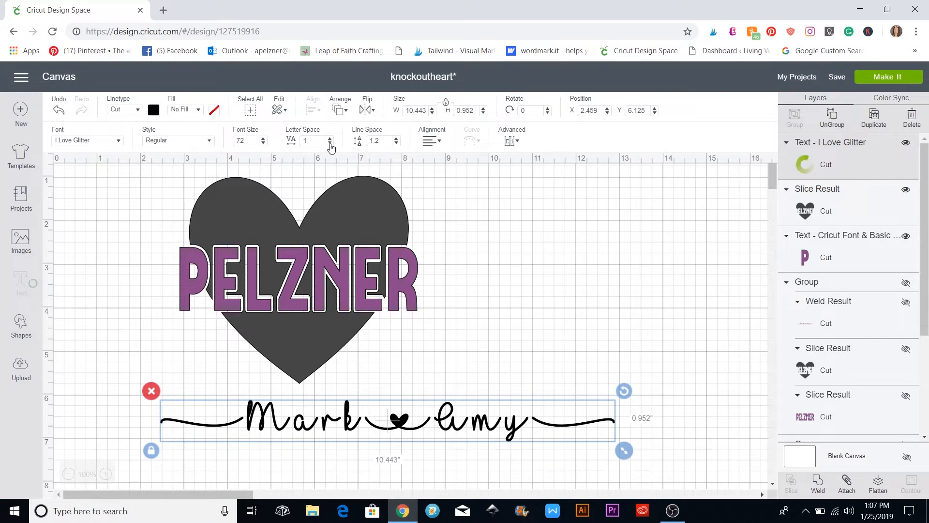
{"action": "left_click", "coordinate": [330, 143]}
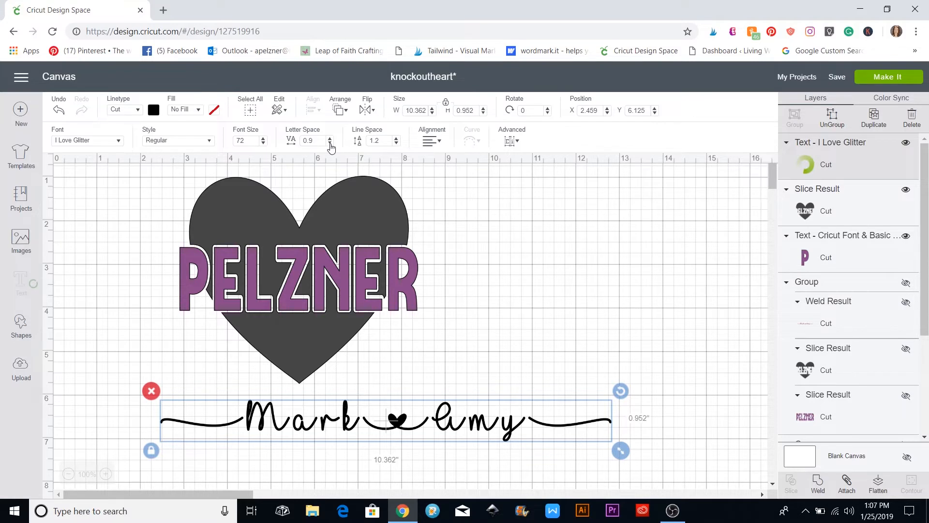
{"action": "left_click", "coordinate": [330, 143]}
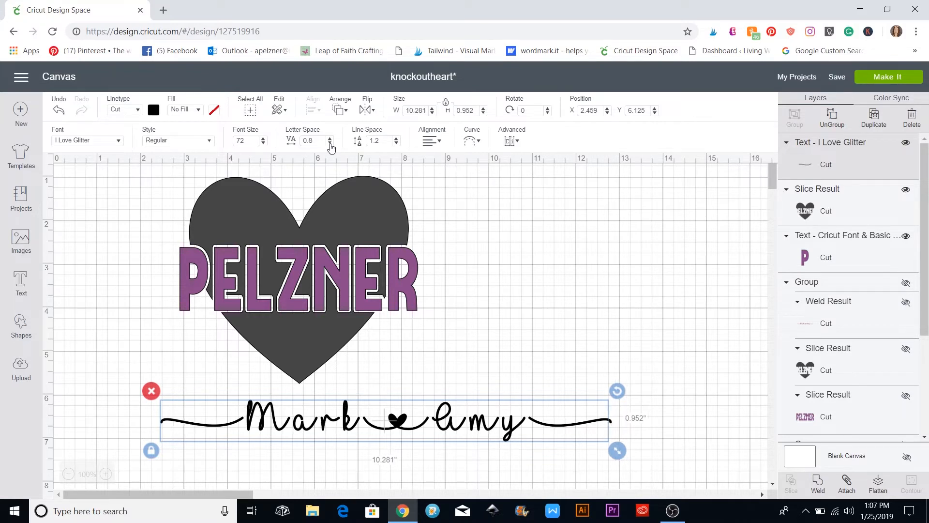
{"action": "left_click", "coordinate": [330, 142]}
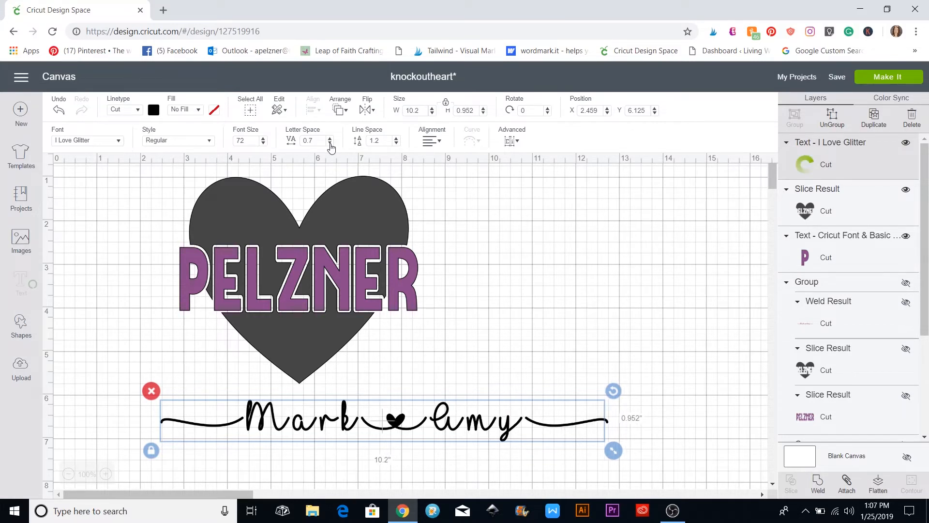
{"action": "left_click", "coordinate": [330, 143]}
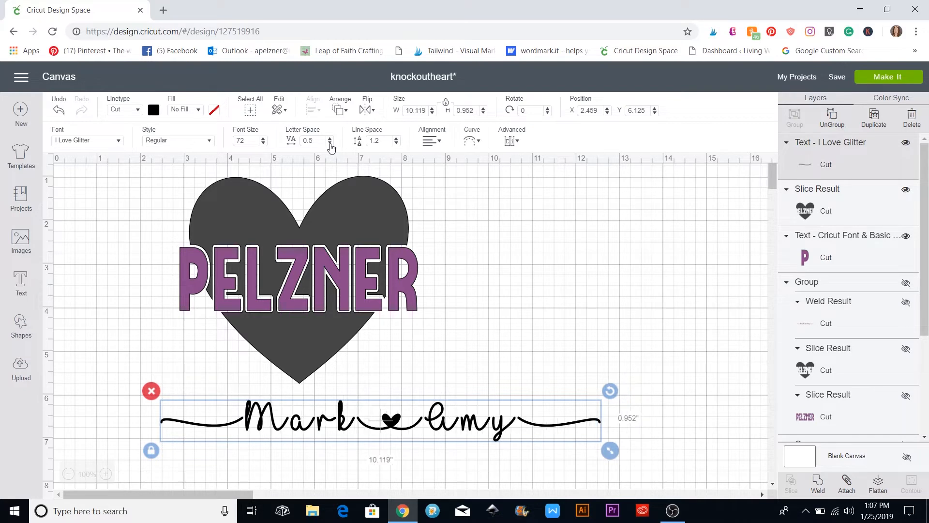
{"action": "left_click", "coordinate": [330, 143]}
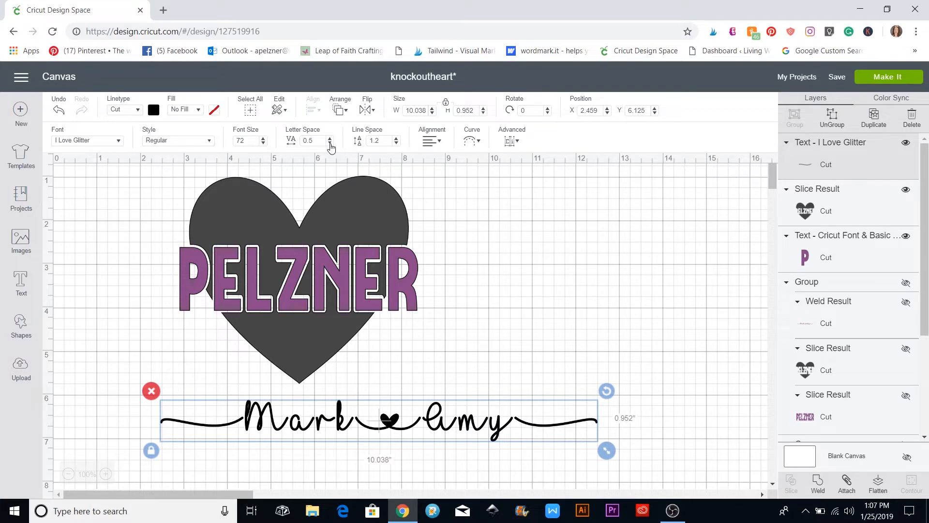
{"action": "left_click", "coordinate": [330, 143]}
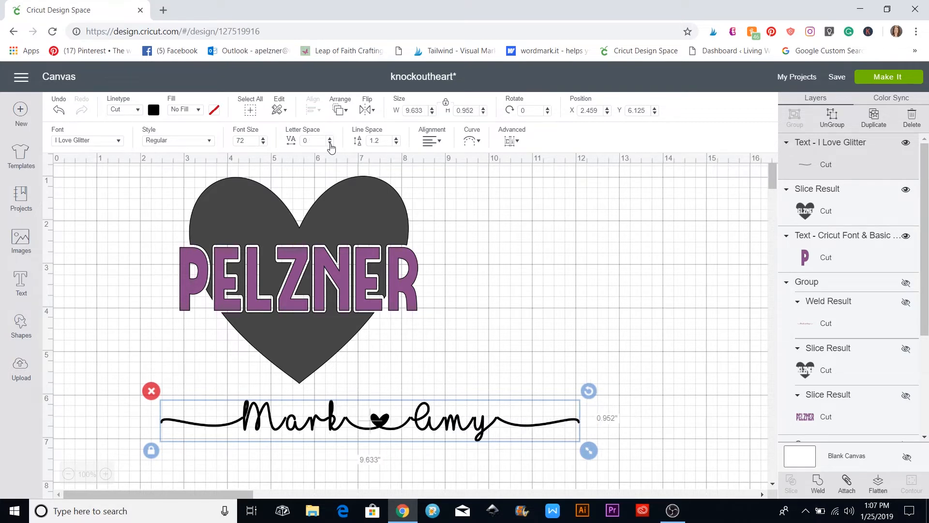
{"action": "left_click", "coordinate": [330, 143]}
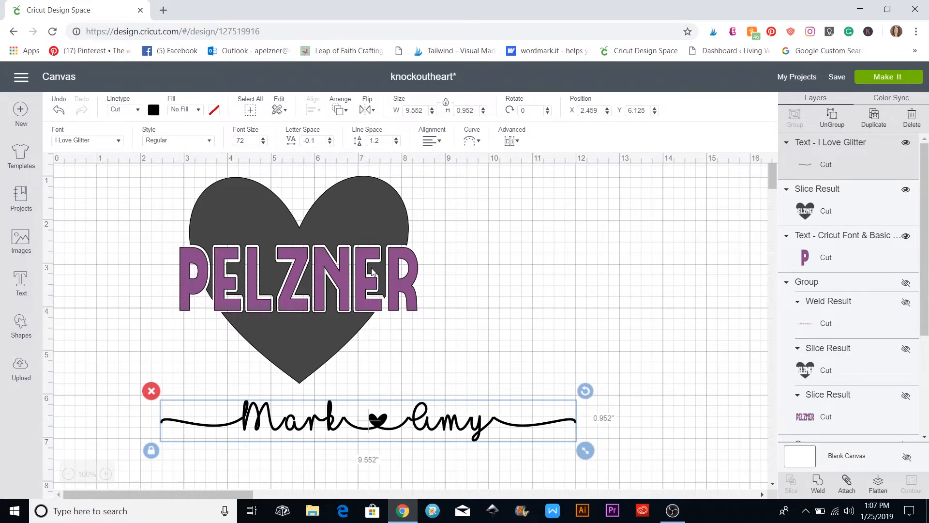
{"action": "scroll", "coordinate": [373, 271], "scroll_direction": "down", "scroll_amount": 1}
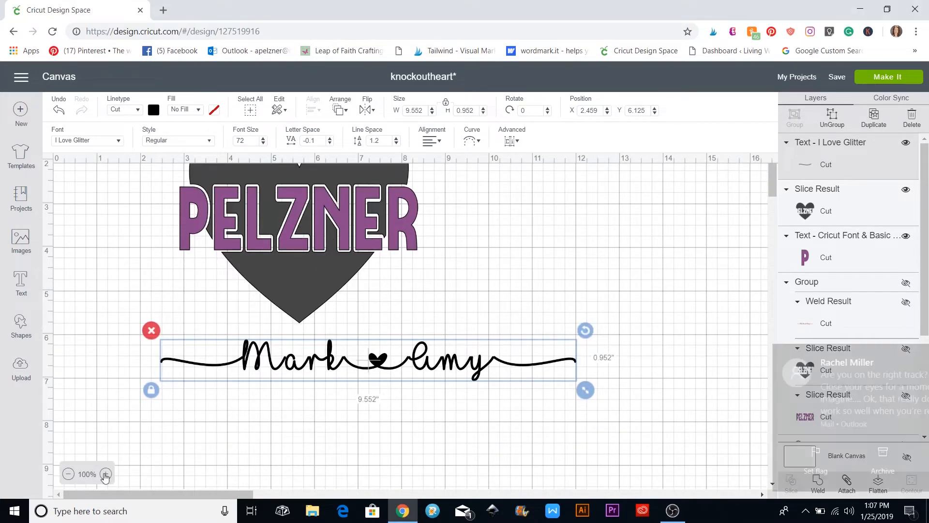
Zoom in and ungroup the name script into separate letters
{"action": "left_click", "coordinate": [105, 474]}
{"action": "scroll", "coordinate": [275, 416], "scroll_direction": "down", "scroll_amount": 1}
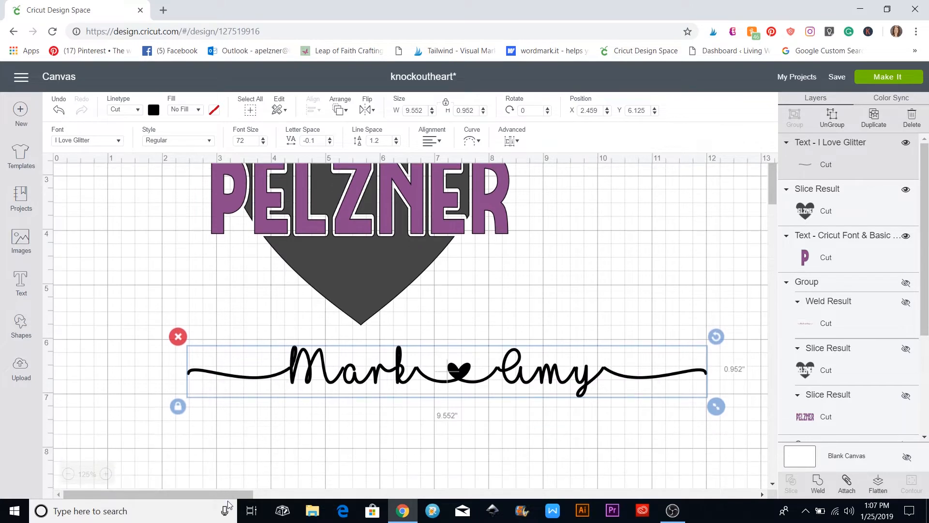
{"action": "left_click_drag", "start_coordinate": [234, 494], "coordinate": [256, 494]}
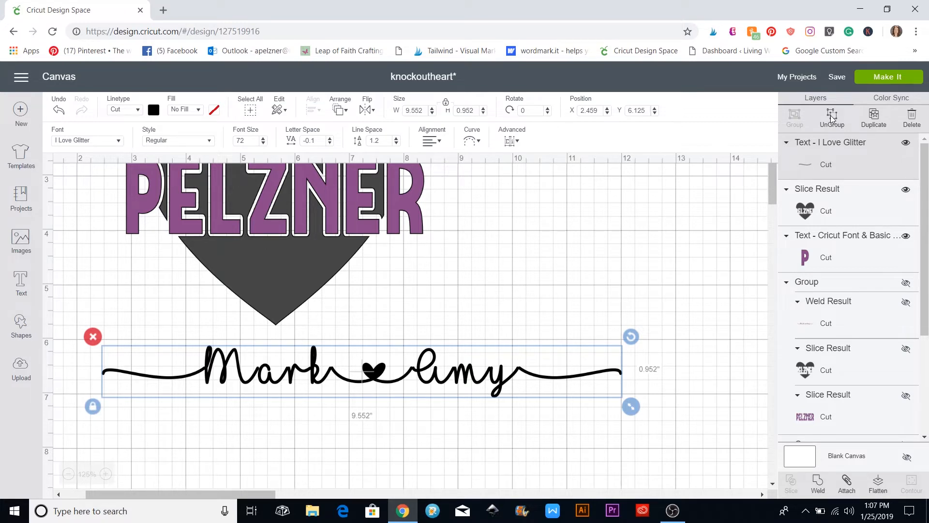
{"action": "left_click", "coordinate": [830, 115]}
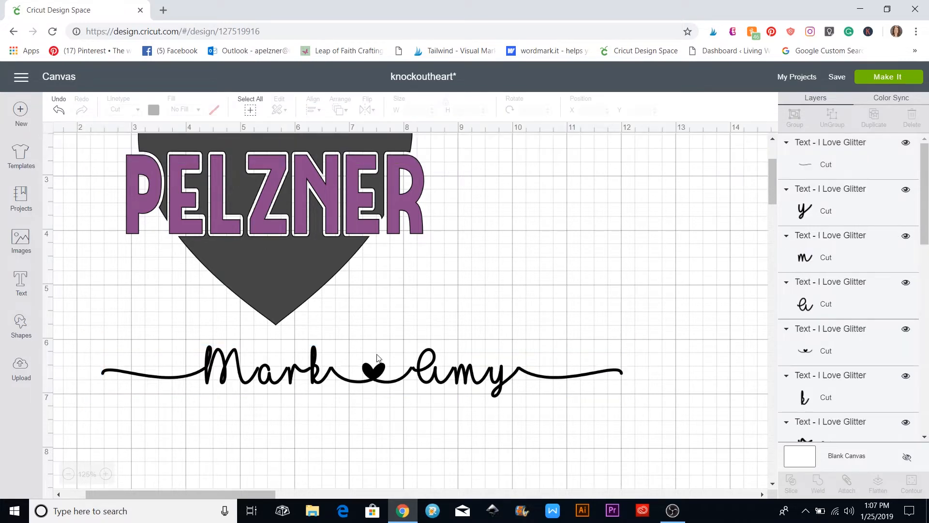
Nudge Mark's 'a' and 'k' and the heart-and-swash piece slightly left
{"action": "left_click", "coordinate": [264, 385]}
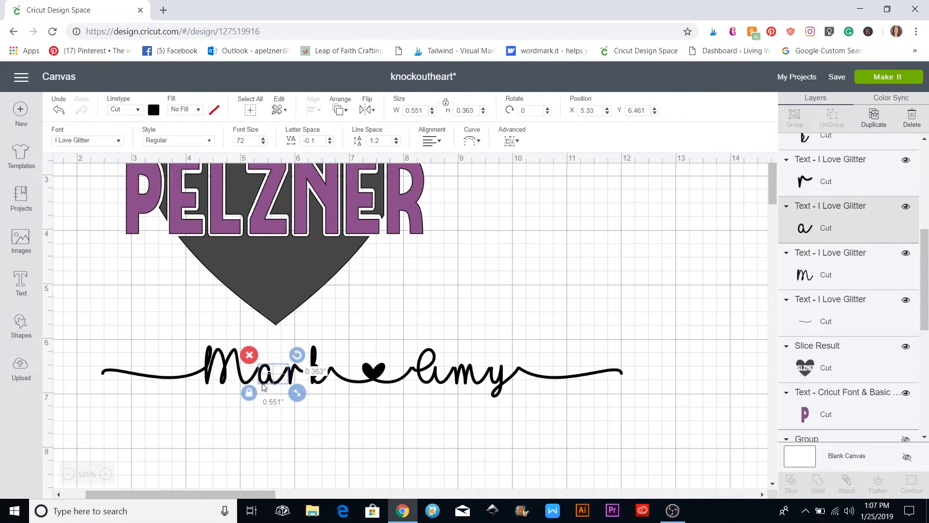
{"action": "left_click_drag", "start_coordinate": [263, 385], "coordinate": [261, 387]}
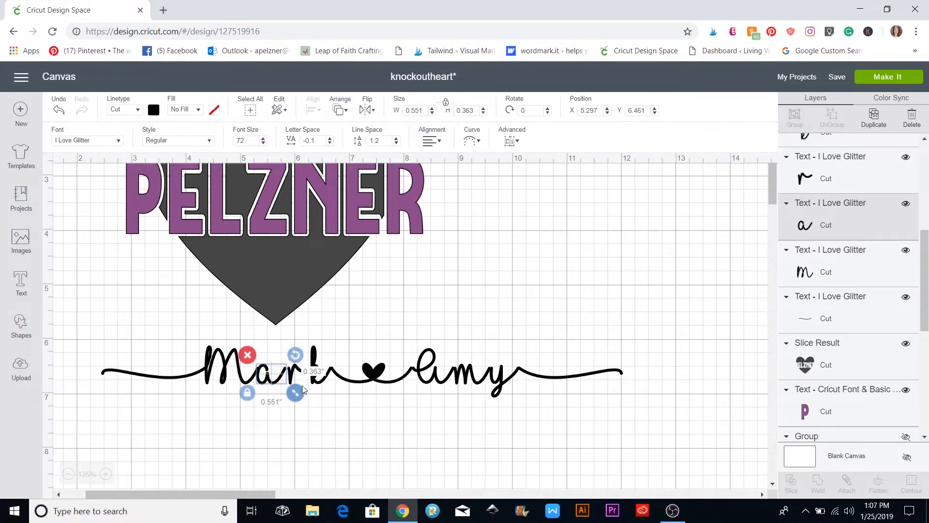
{"action": "left_click", "coordinate": [303, 373]}
{"action": "left_click", "coordinate": [303, 372]}
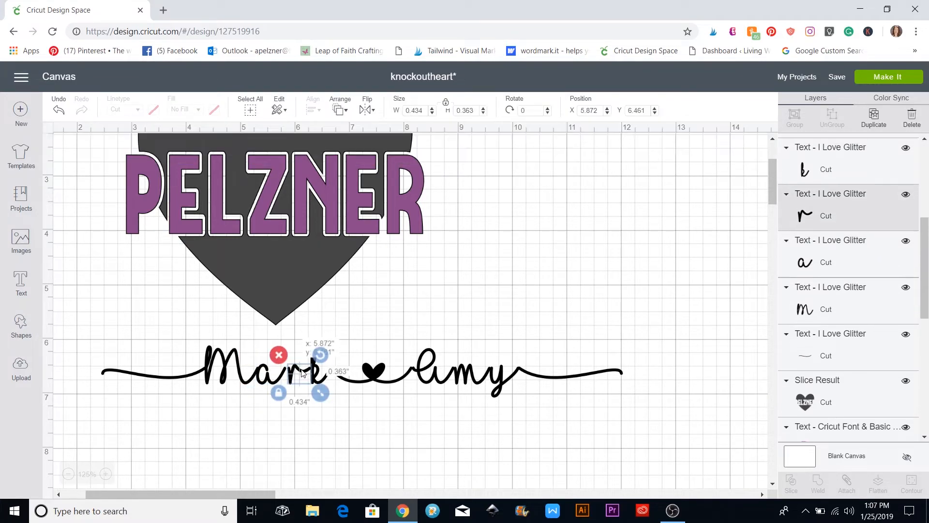
{"action": "left_click", "coordinate": [337, 401]}
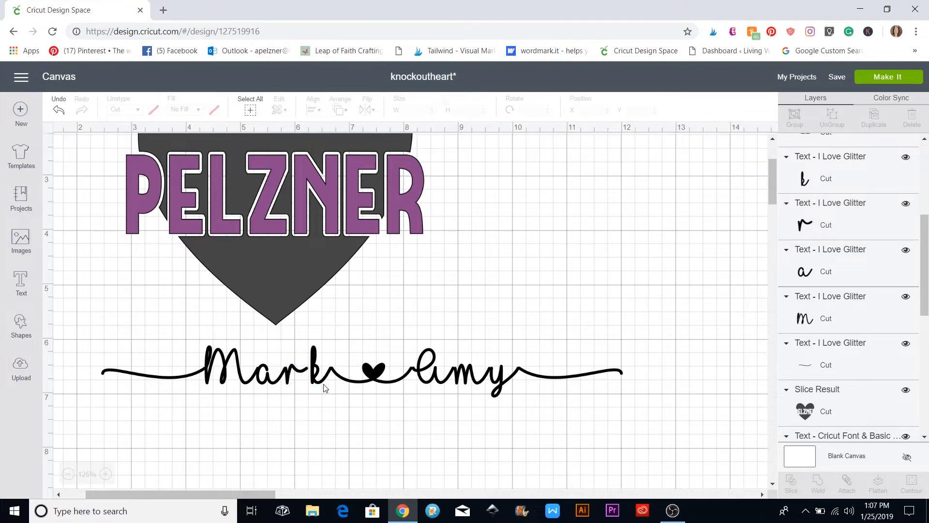
{"action": "left_click", "coordinate": [322, 384]}
{"action": "left_click_drag", "start_coordinate": [321, 384], "coordinate": [320, 384]}
{"action": "left_click", "coordinate": [430, 410]}
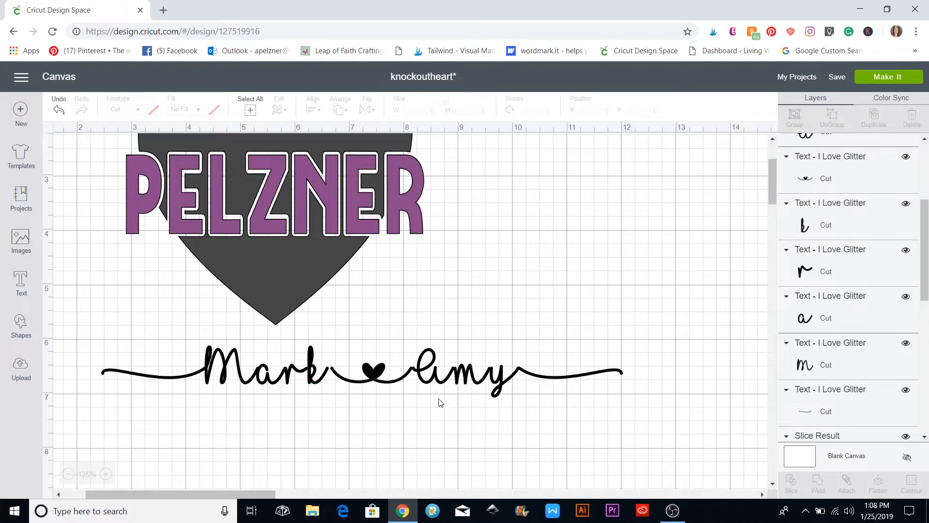
{"action": "left_click", "coordinate": [400, 384]}
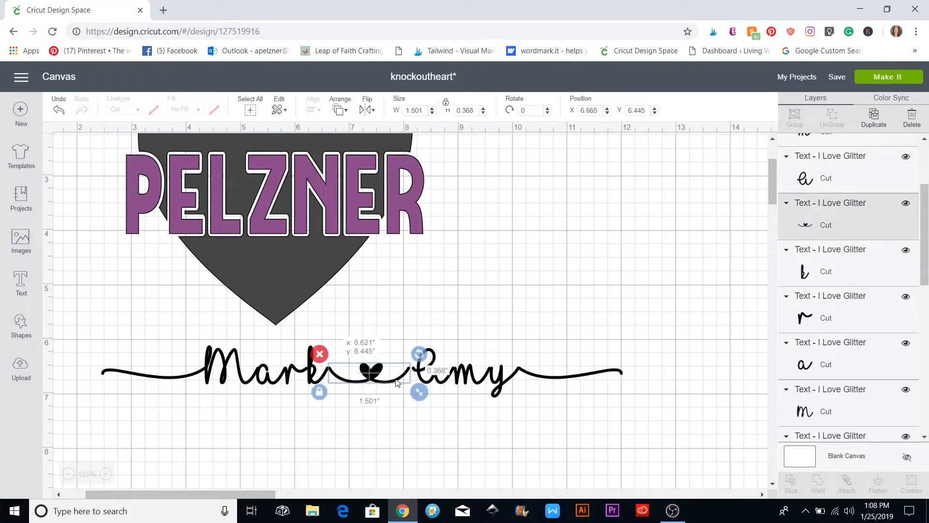
{"action": "left_click_drag", "start_coordinate": [397, 384], "coordinate": [395, 382]}
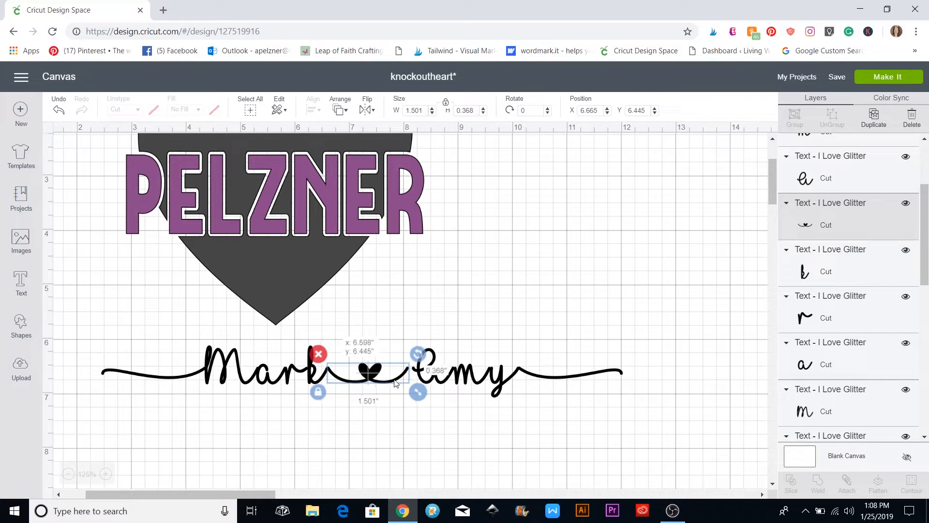
{"action": "left_click", "coordinate": [419, 422]}
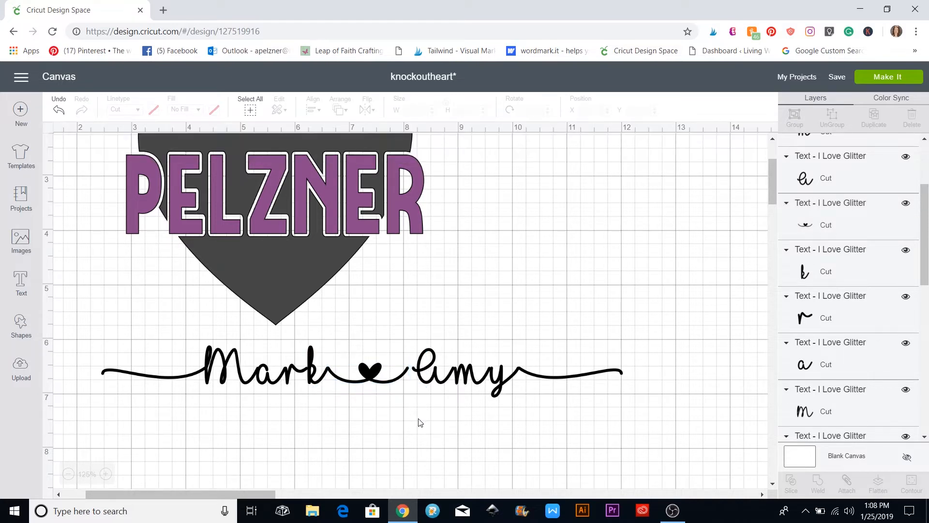
Check Amy's letters, then box-select all of Amy with its tail
{"action": "left_click", "coordinate": [447, 382]}
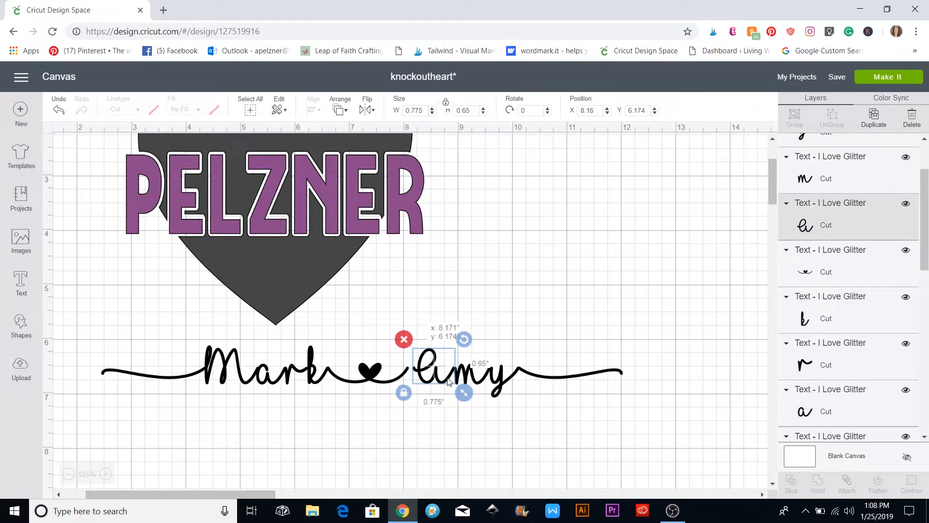
{"action": "left_click", "coordinate": [461, 431]}
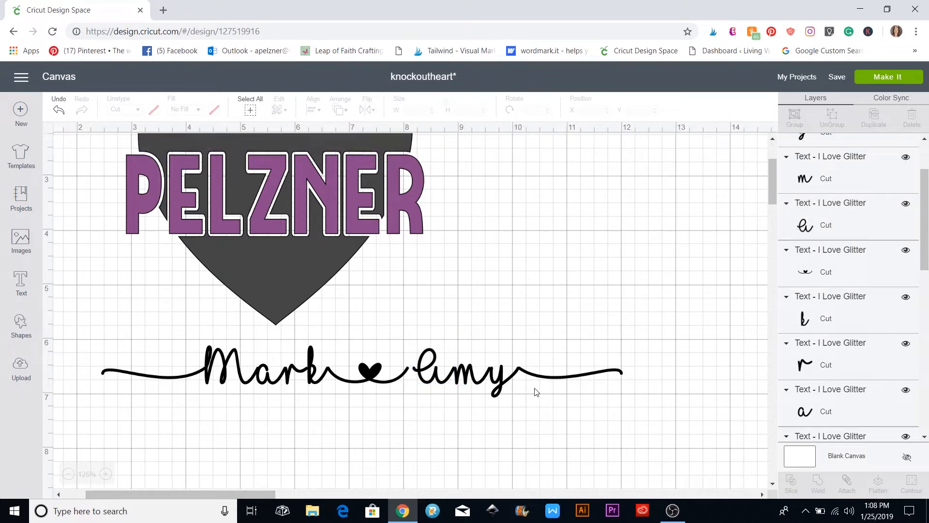
{"action": "left_click", "coordinate": [481, 384]}
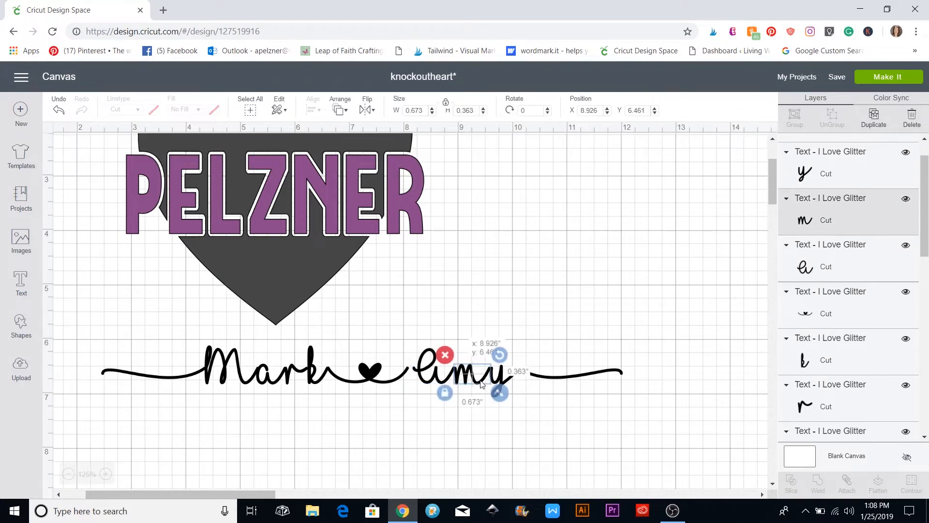
{"action": "left_click", "coordinate": [573, 422]}
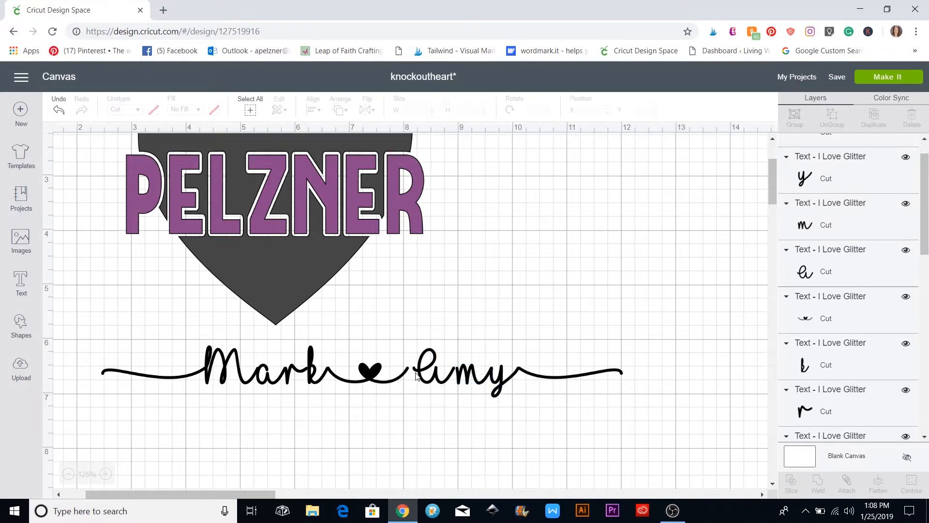
{"action": "left_click", "coordinate": [427, 380]}
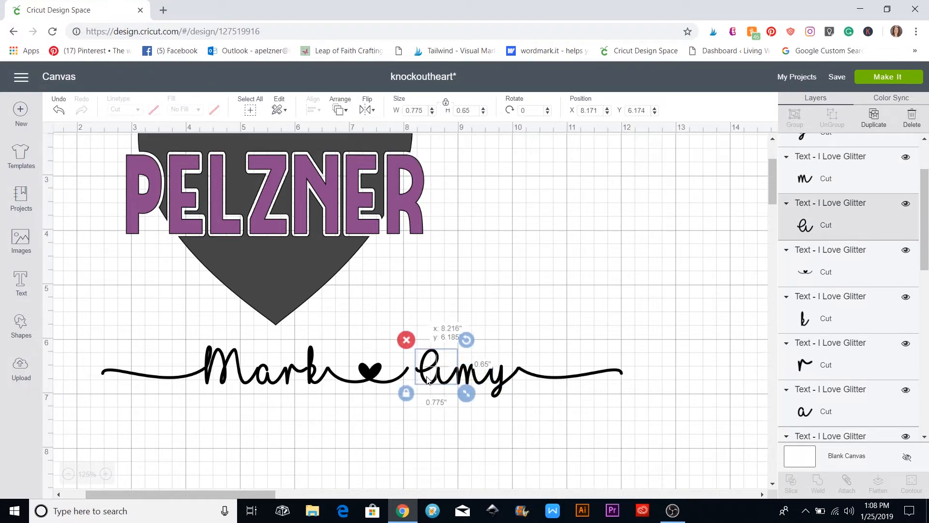
{"action": "left_click", "coordinate": [463, 428]}
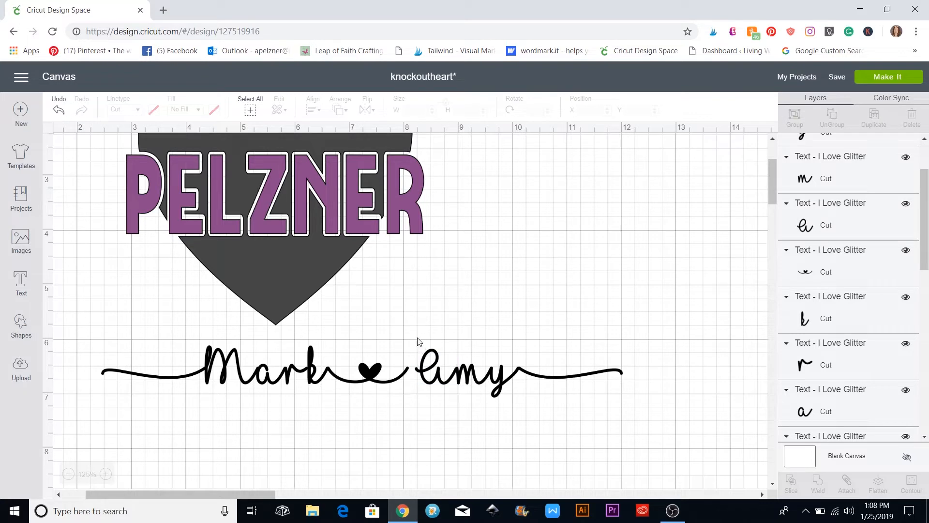
{"action": "left_click_drag", "start_coordinate": [417, 337], "coordinate": [637, 406]}
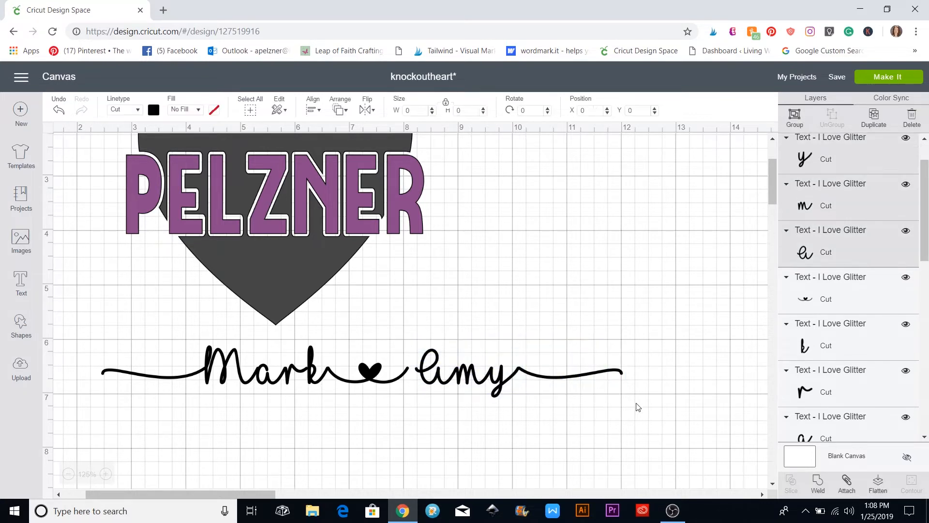
Attach the Amy letters and nudge them left toward the heart
{"action": "left_click", "coordinate": [846, 484]}
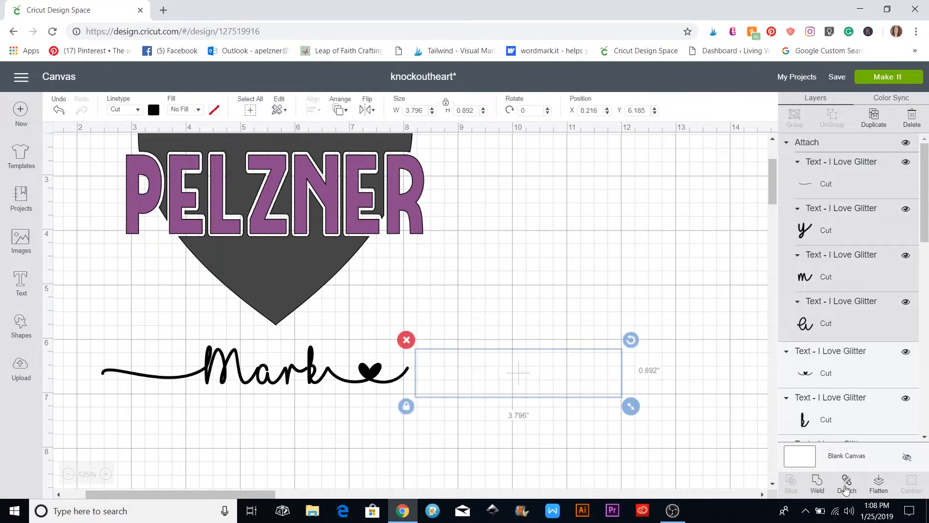
{"action": "left_click_drag", "start_coordinate": [499, 386], "coordinate": [491, 385]}
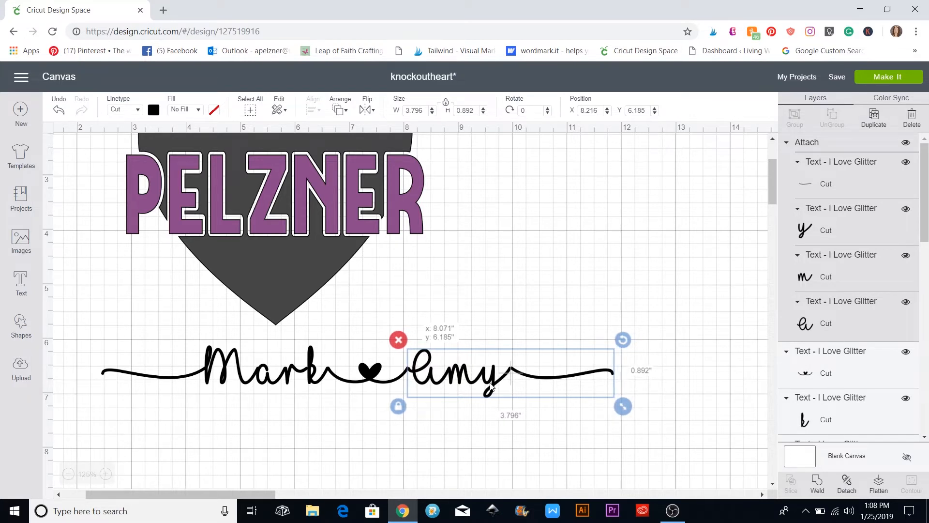
{"action": "left_click", "coordinate": [474, 441]}
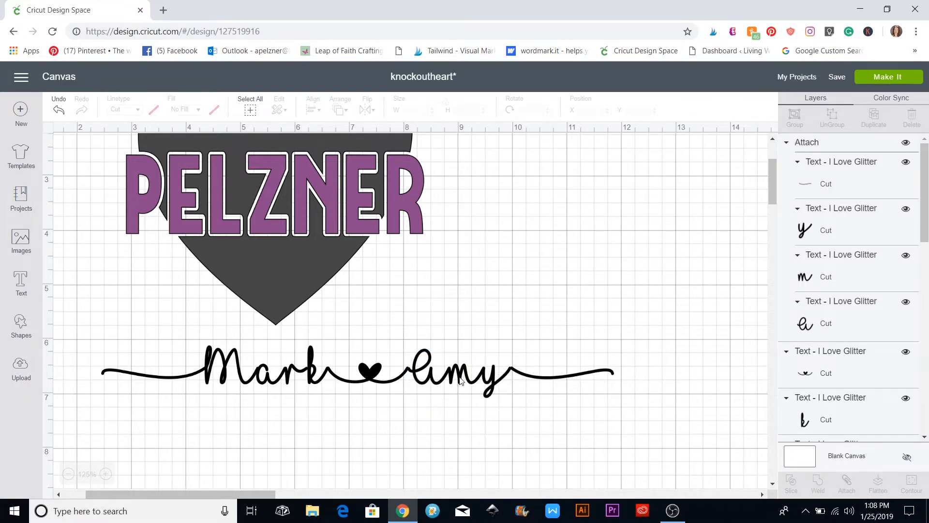
{"action": "left_click_drag", "start_coordinate": [460, 381], "coordinate": [455, 386]}
Zoom to 150% and weld the whole Mark ♥ Amy script into one shape
{"action": "left_click", "coordinate": [107, 476]}
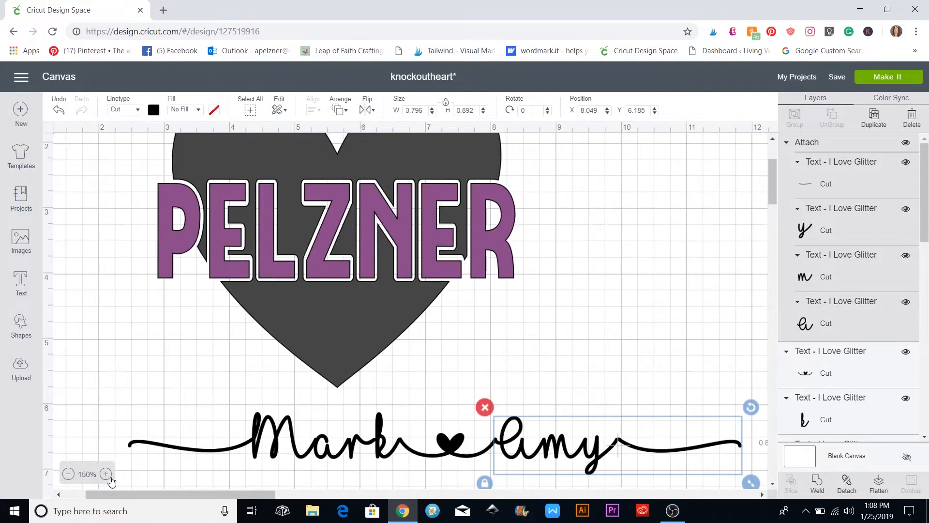
{"action": "left_click", "coordinate": [587, 381]}
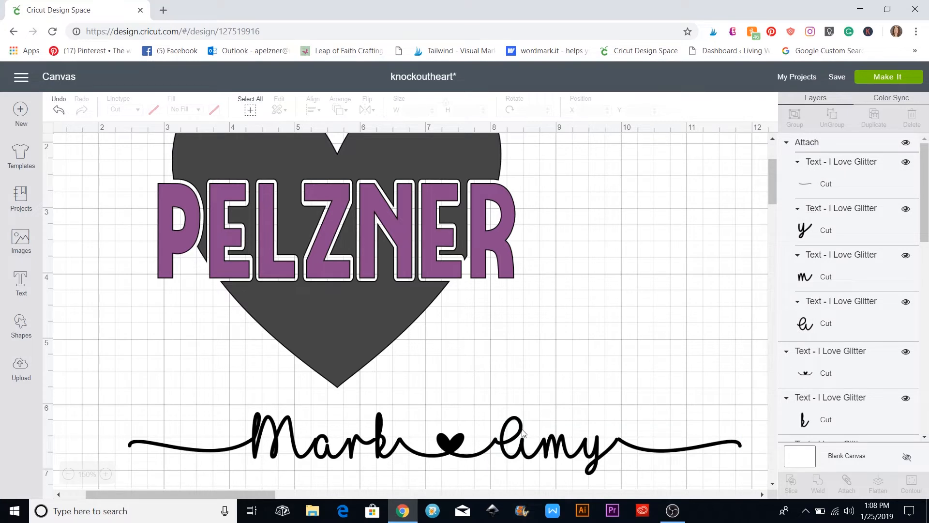
{"action": "scroll", "coordinate": [523, 432], "scroll_direction": "down", "scroll_amount": 3}
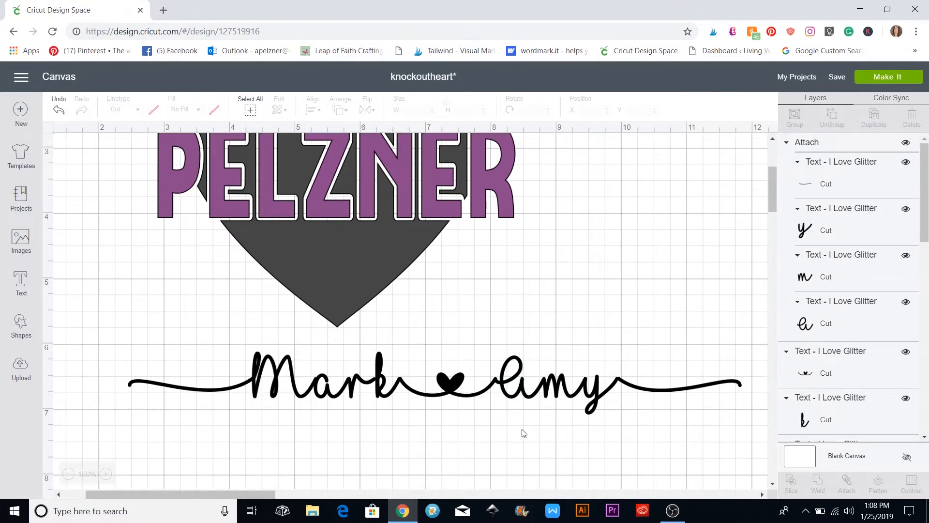
{"action": "left_click_drag", "start_coordinate": [165, 359], "coordinate": [674, 436]}
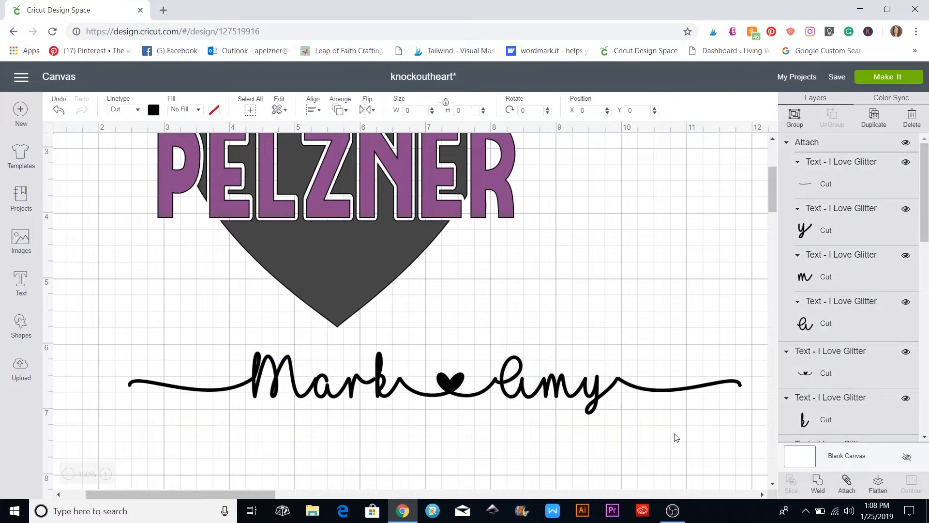
{"action": "left_click", "coordinate": [815, 483]}
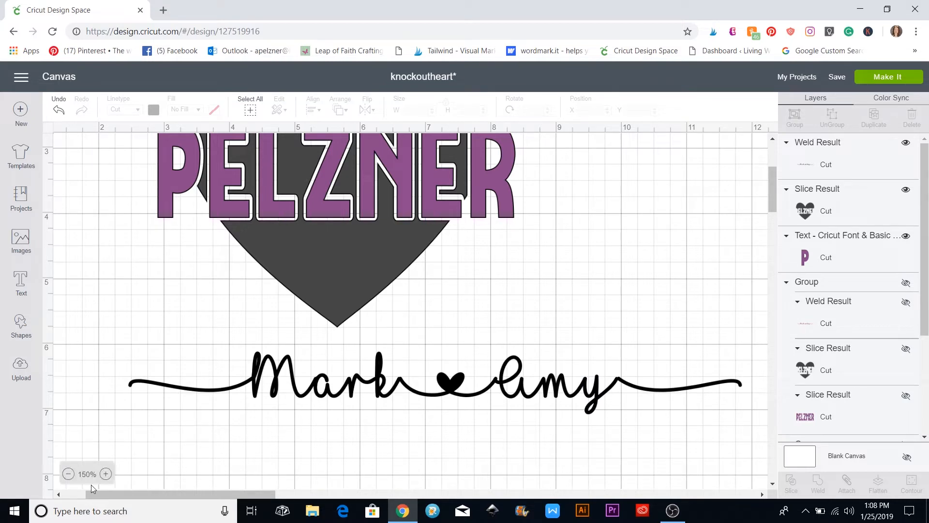
{"action": "left_click", "coordinate": [69, 473]}
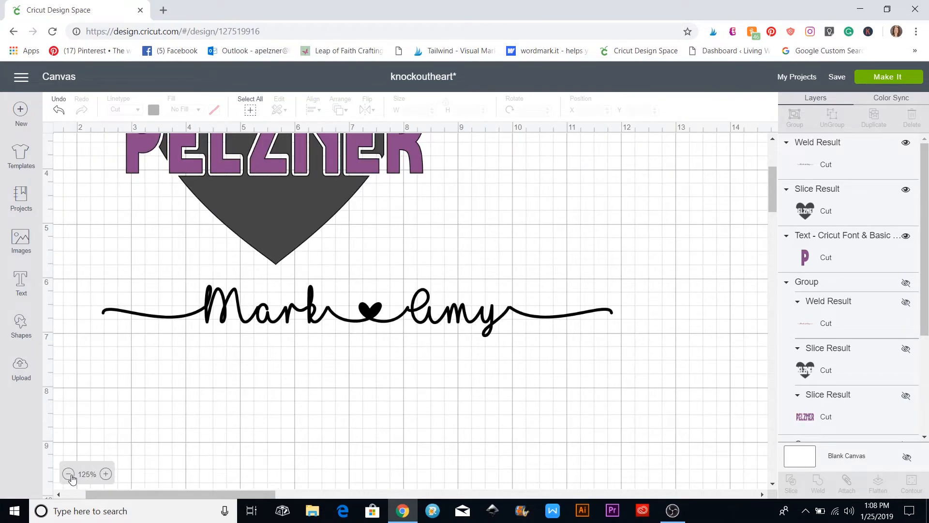
{"action": "left_click_drag", "start_coordinate": [379, 433], "coordinate": [330, 252]}
{"action": "left_click_drag", "start_coordinate": [547, 285], "coordinate": [431, 275]}
{"action": "left_click_drag", "start_coordinate": [327, 248], "coordinate": [379, 259]}
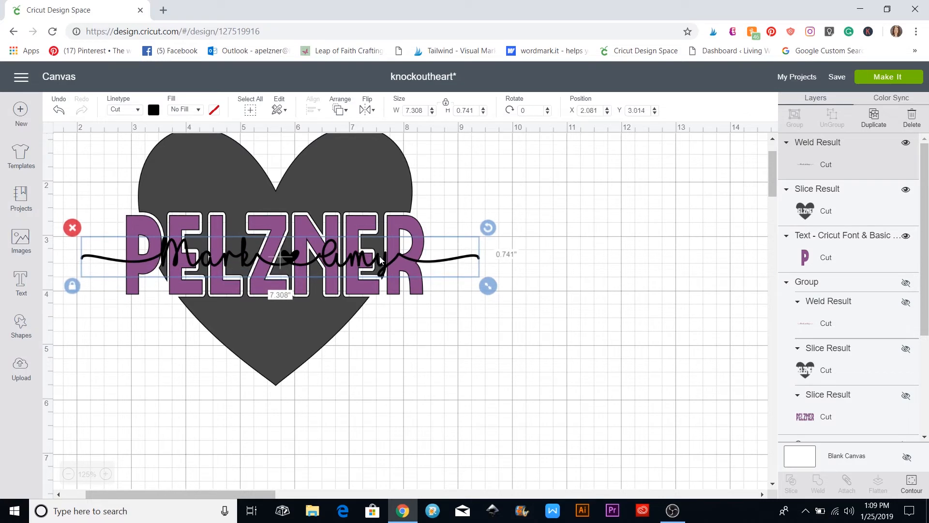
{"action": "left_click_drag", "start_coordinate": [488, 286], "coordinate": [457, 271]}
{"action": "left_click_drag", "start_coordinate": [365, 266], "coordinate": [371, 265]}
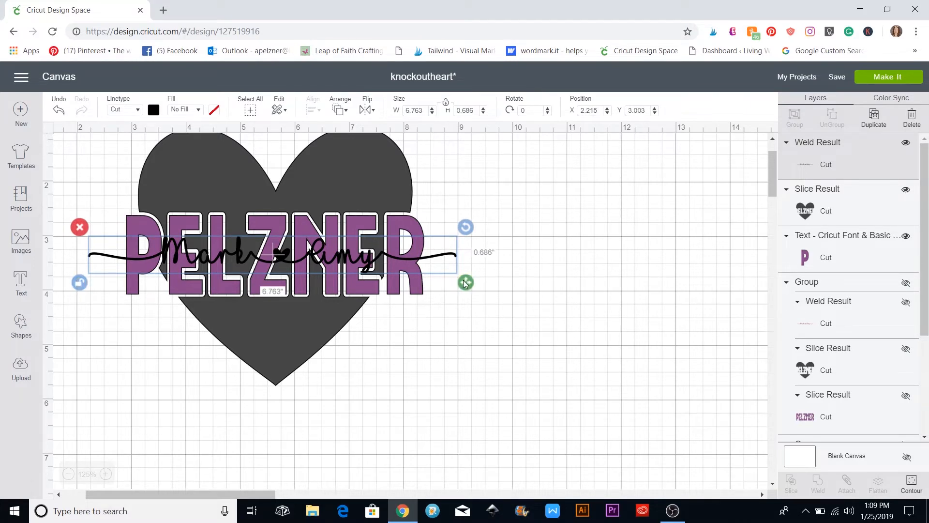
{"action": "left_click_drag", "start_coordinate": [466, 282], "coordinate": [466, 290]}
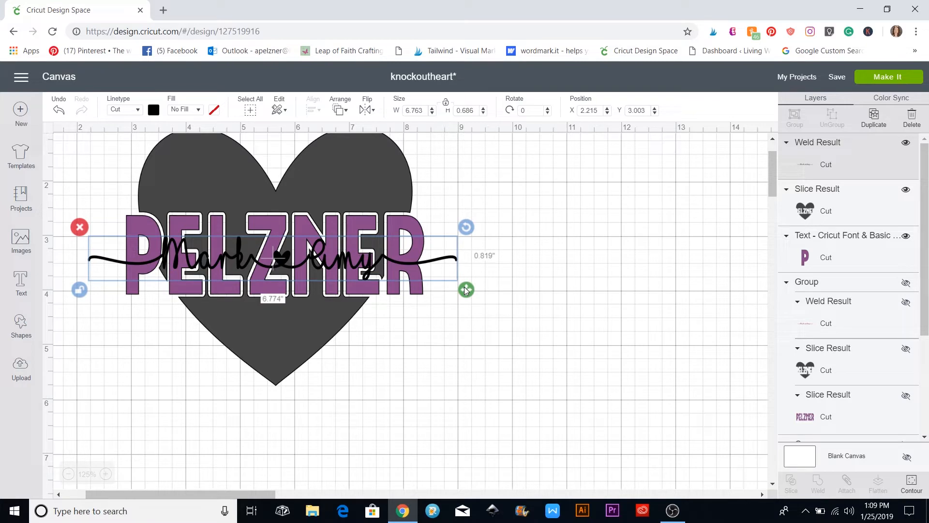
{"action": "left_click", "coordinate": [508, 293]}
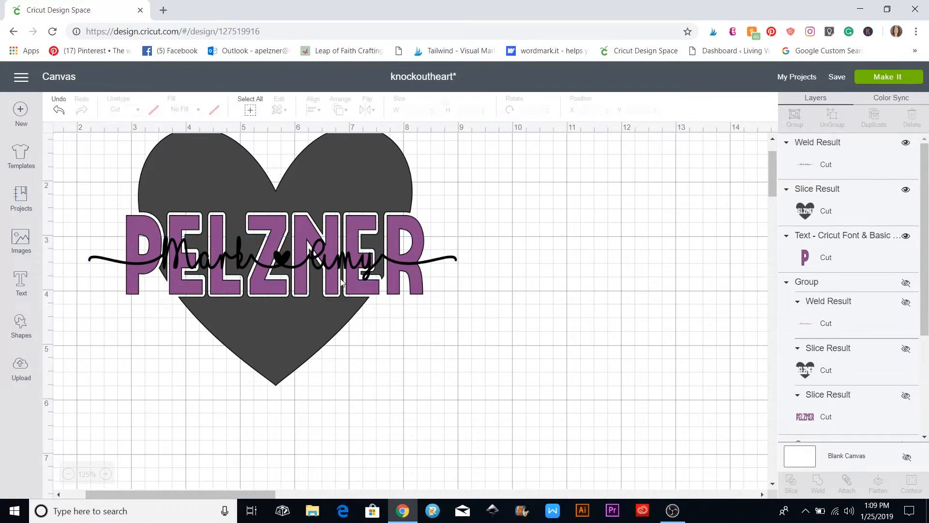
{"action": "left_click_drag", "start_coordinate": [344, 266], "coordinate": [334, 261]}
{"action": "left_click", "coordinate": [567, 344]}
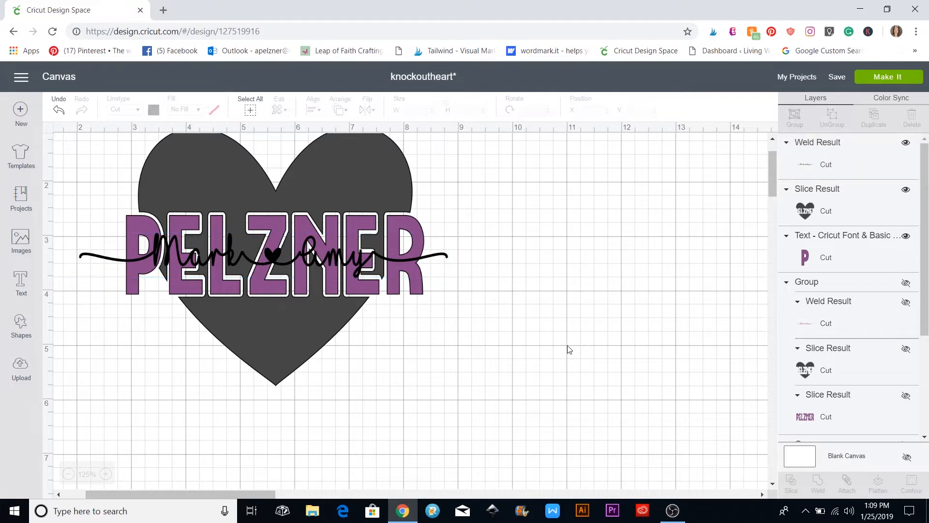
{"action": "left_click", "coordinate": [344, 264]}
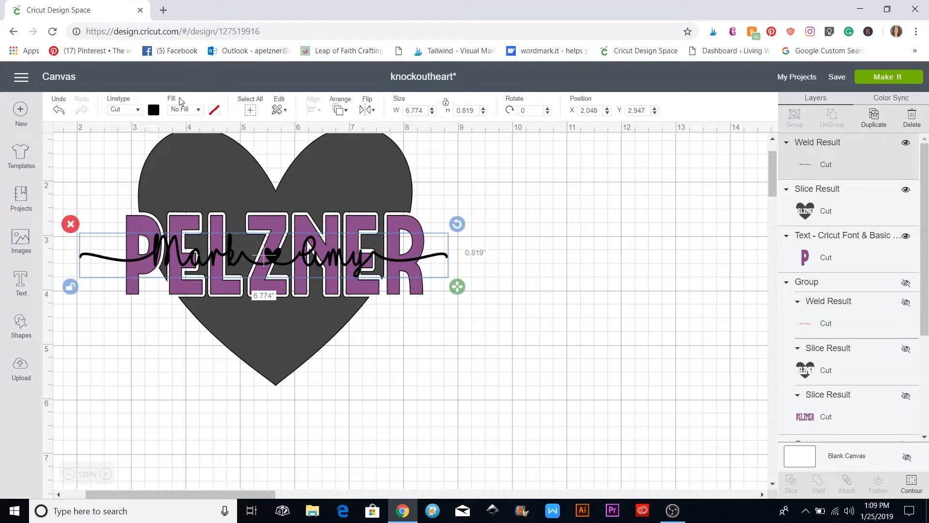
Set the script's Fill to Print and move it below PELZNER
{"action": "left_click", "coordinate": [198, 110]}
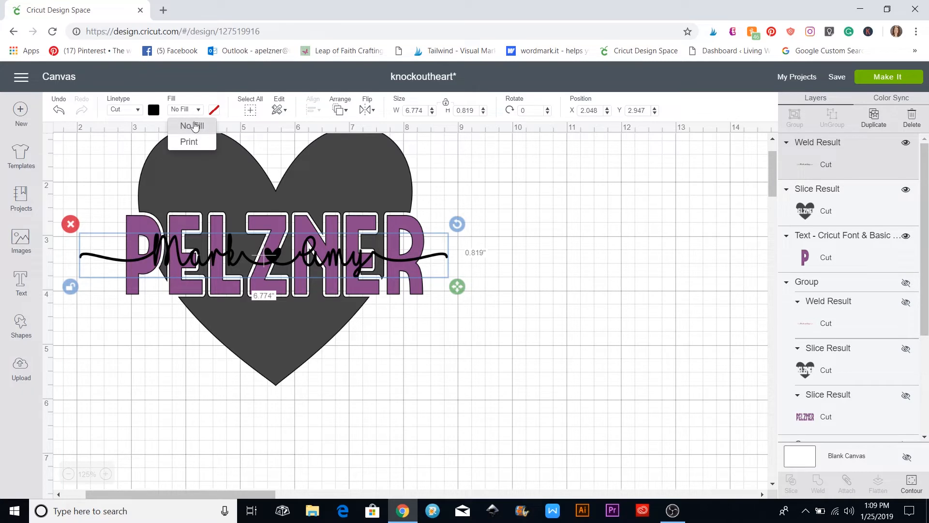
{"action": "left_click", "coordinate": [194, 141]}
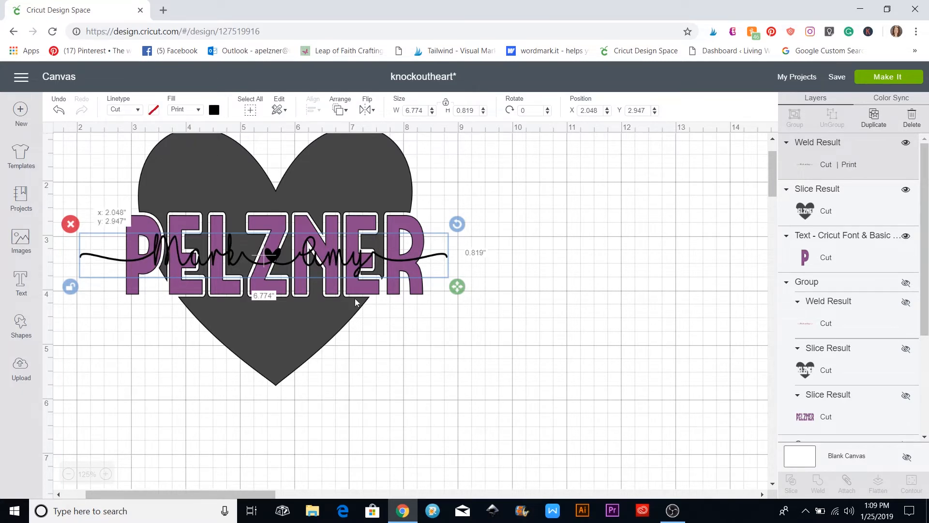
{"action": "left_click_drag", "start_coordinate": [356, 303], "coordinate": [503, 416]}
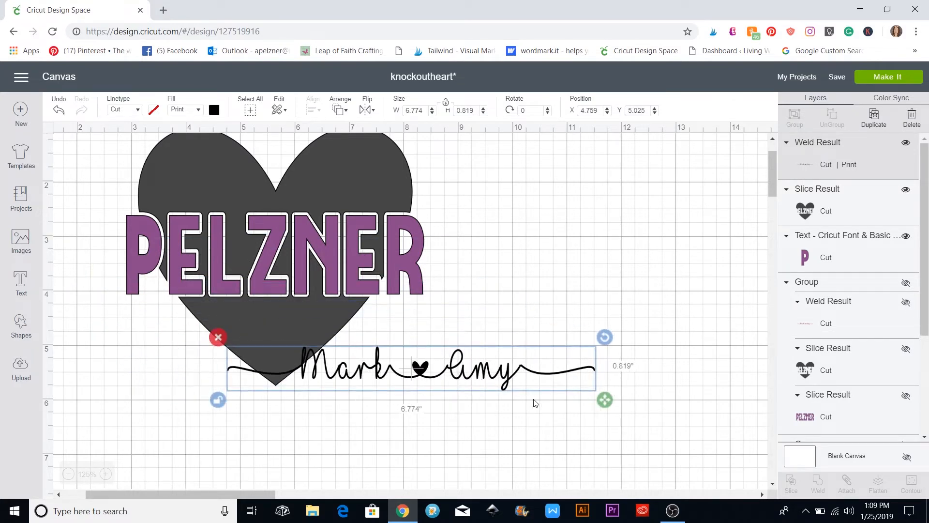
Choose Make It, continue past the mat preview, and send the first mat to the printer
{"action": "left_click", "coordinate": [888, 77]}
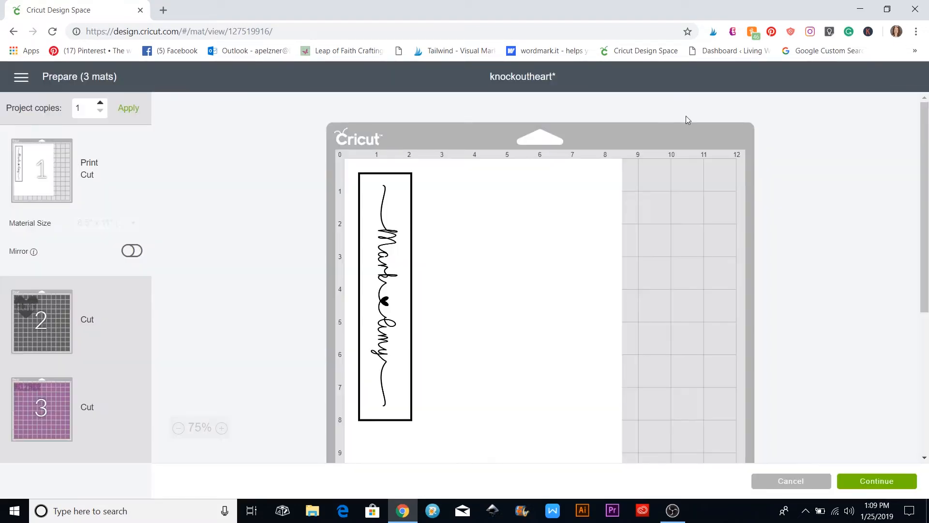
{"action": "left_click", "coordinate": [872, 486]}
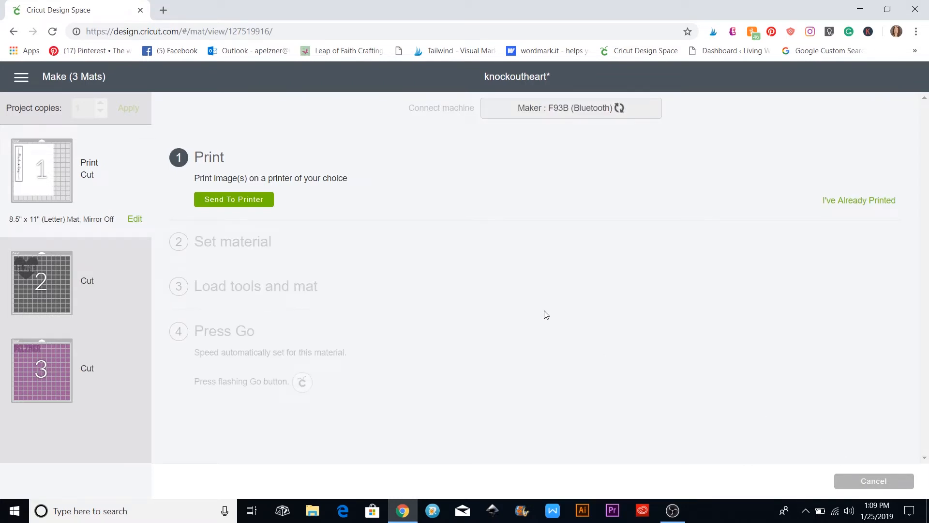
{"action": "left_click", "coordinate": [241, 202]}
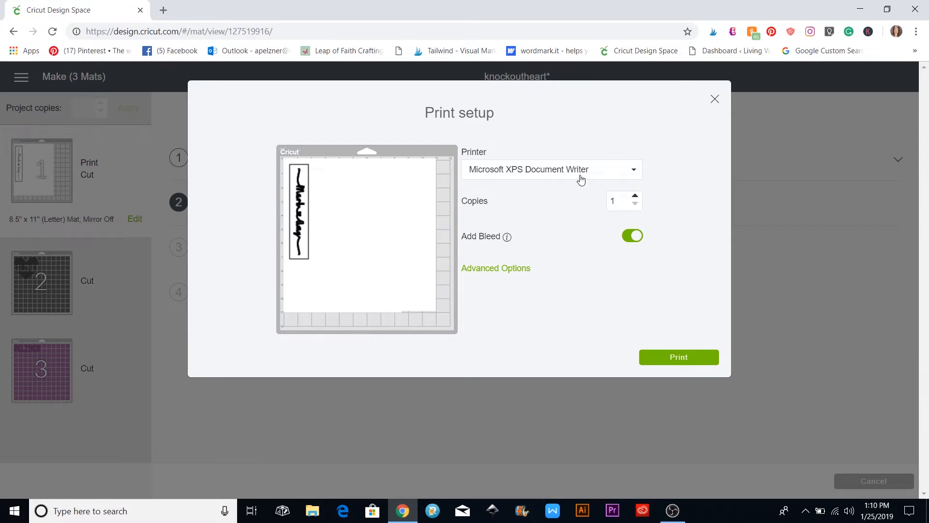
Save the mat preview image to the Desktop as PNG 'rightclickknockout'
{"action": "right_click", "coordinate": [360, 233]}
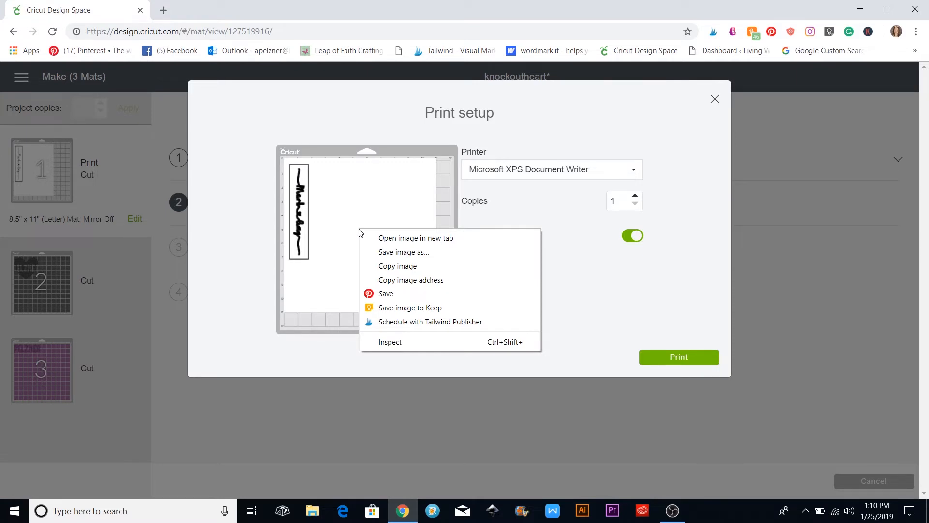
{"action": "left_click", "coordinate": [380, 252]}
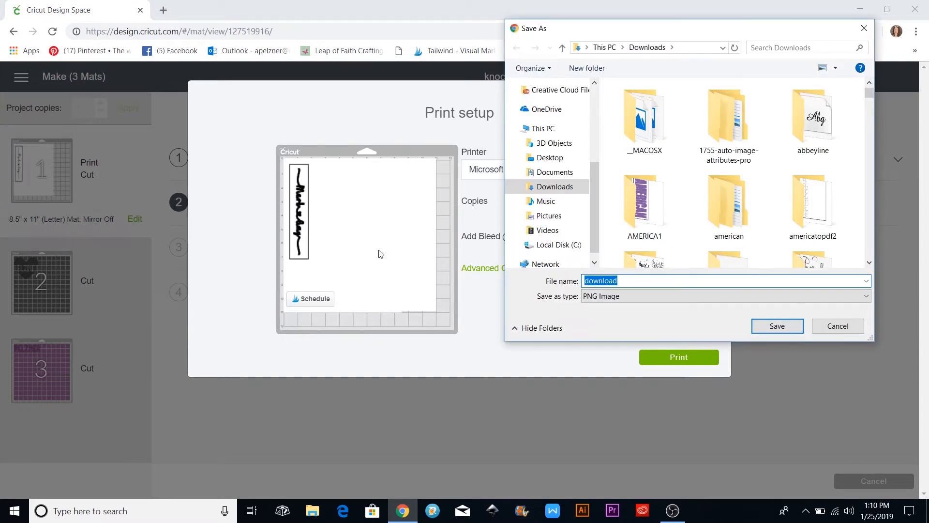
{"action": "type", "text": "rightclickknociko"}
{"action": "key", "text": "BackSpace"}
{"action": "key", "text": "BackSpace"}
{"action": "key", "text": "BackSpace"}
{"action": "type", "text": "kout"}
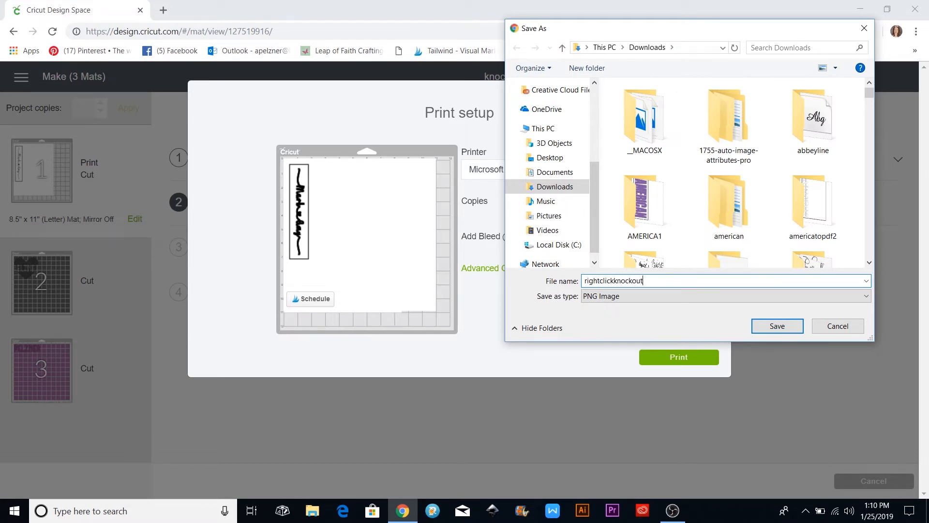
{"action": "left_click", "coordinate": [550, 157]}
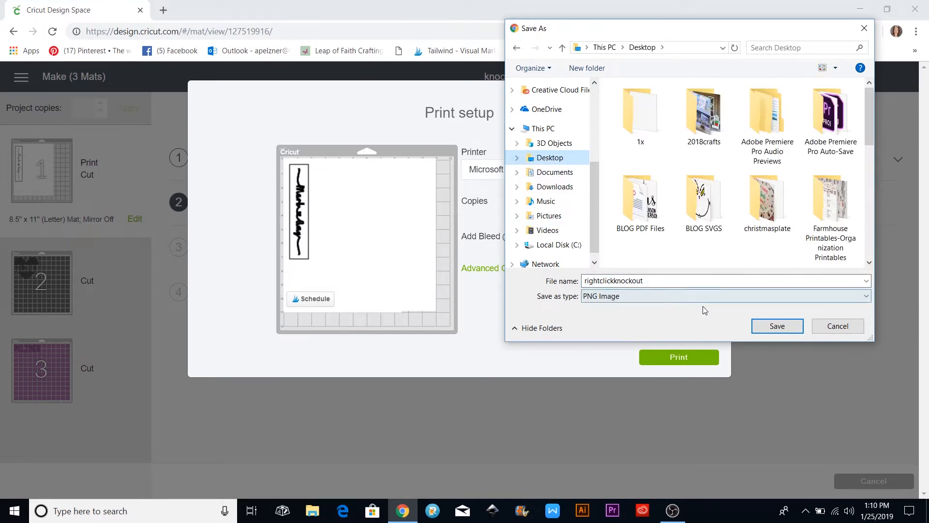
{"action": "left_click", "coordinate": [769, 327]}
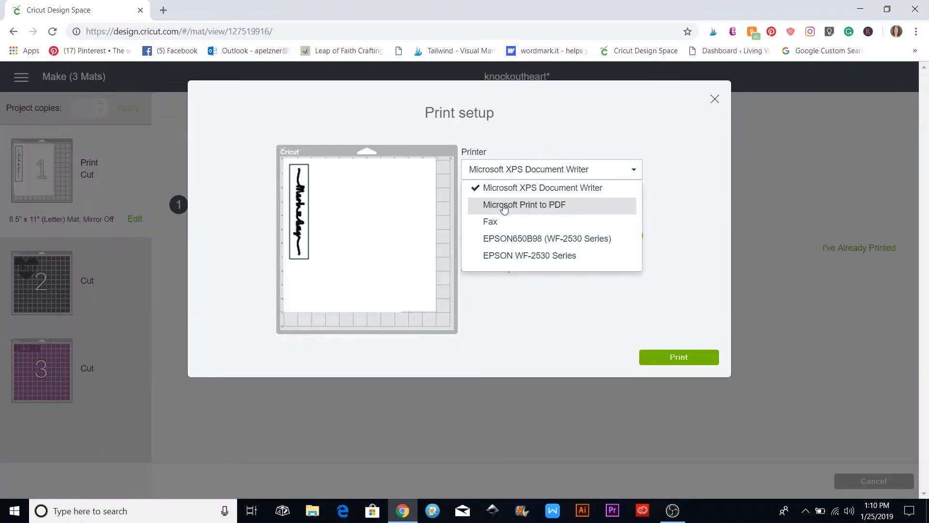
Print the Mark ♥ Amy mat using the Microsoft Print to PDF printer
{"action": "left_click", "coordinate": [504, 207]}
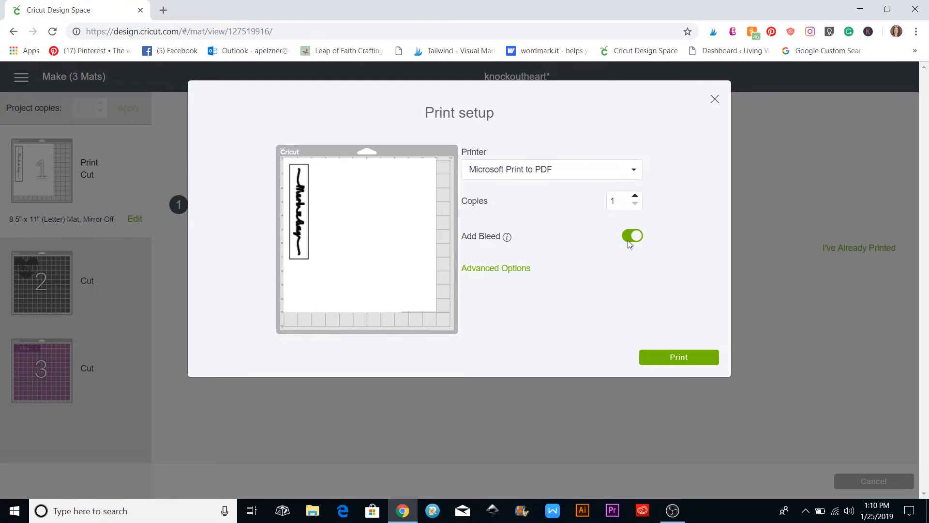
{"action": "left_click", "coordinate": [686, 360]}
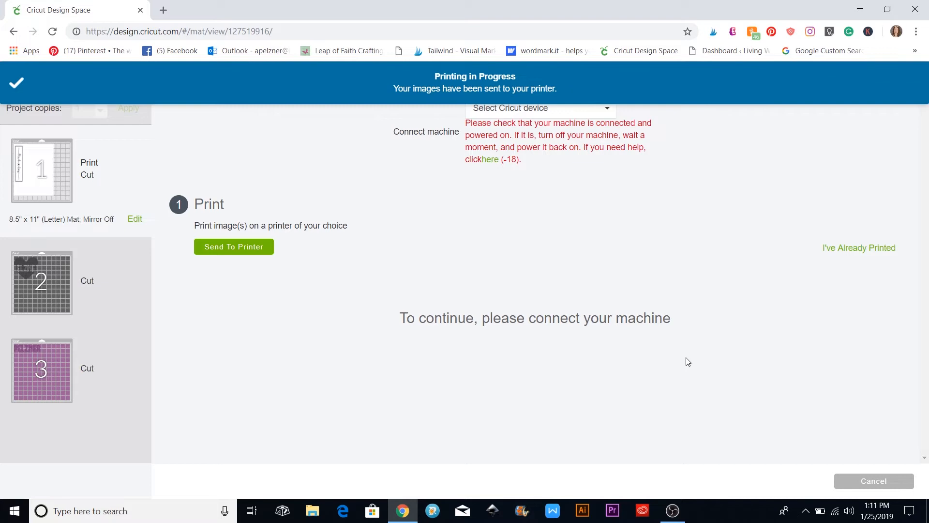
Go to pdf2png.com in a new browser tab
{"action": "key", "text": "ctrl+t"}
{"action": "type", "text": "pdf2png.com"}
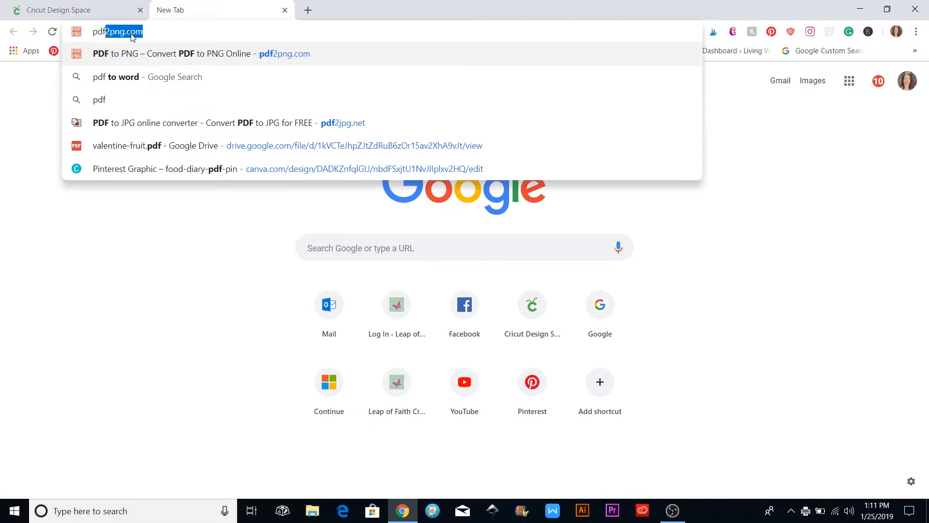
{"action": "key", "text": "Return"}
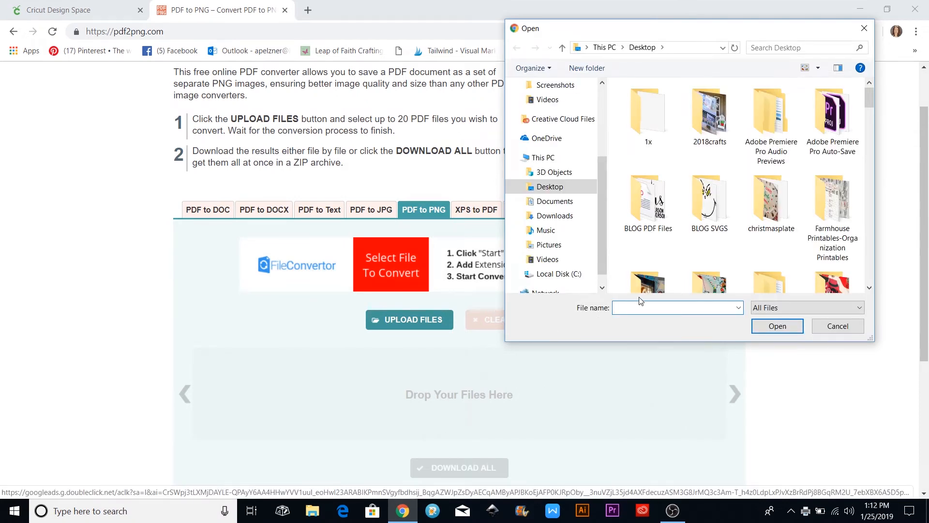
Upload pdfknockout.pdf for PNG conversion and download the converted file
{"action": "type", "text": "pdf"}
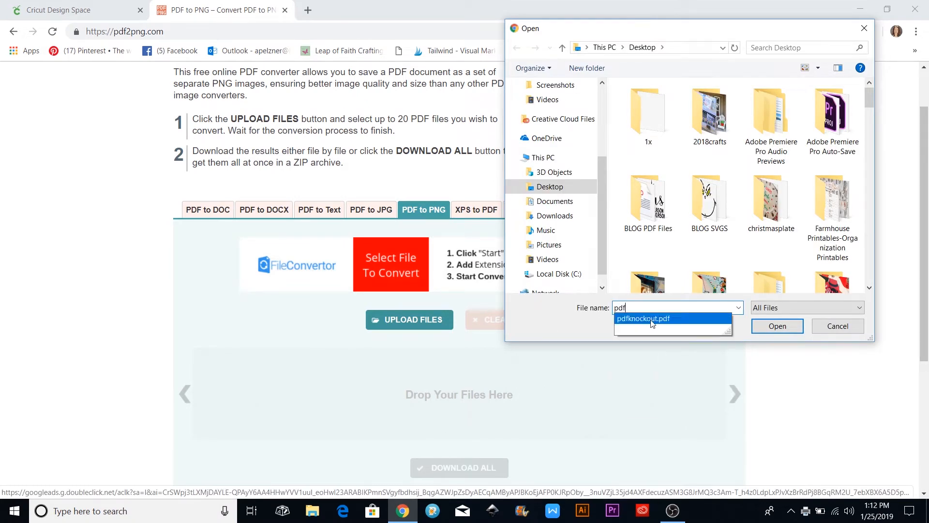
{"action": "left_click", "coordinate": [652, 319]}
{"action": "left_click", "coordinate": [785, 327]}
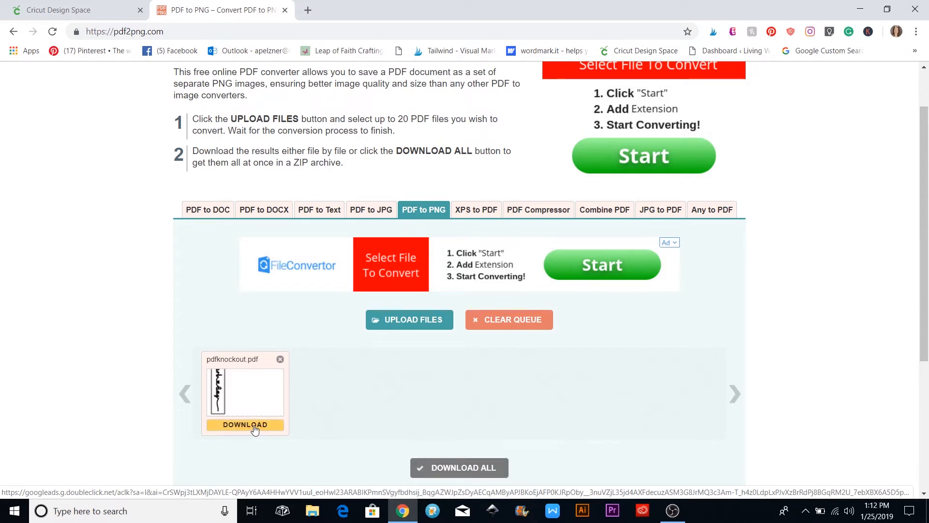
{"action": "left_click", "coordinate": [254, 429]}
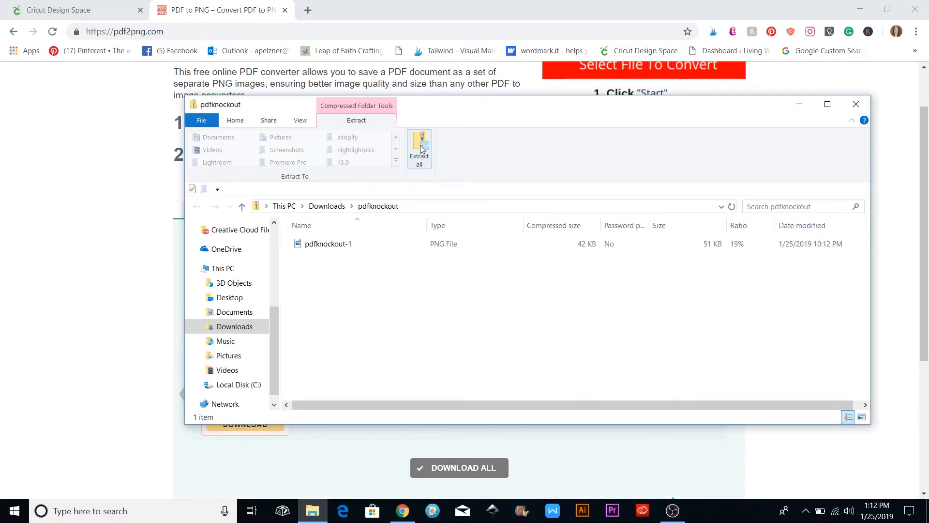
Extract pdfknockout-1 into the Downloads pdfknockout folder, close the archive, and return to Cricut Design Space
{"action": "left_click", "coordinate": [420, 149]}
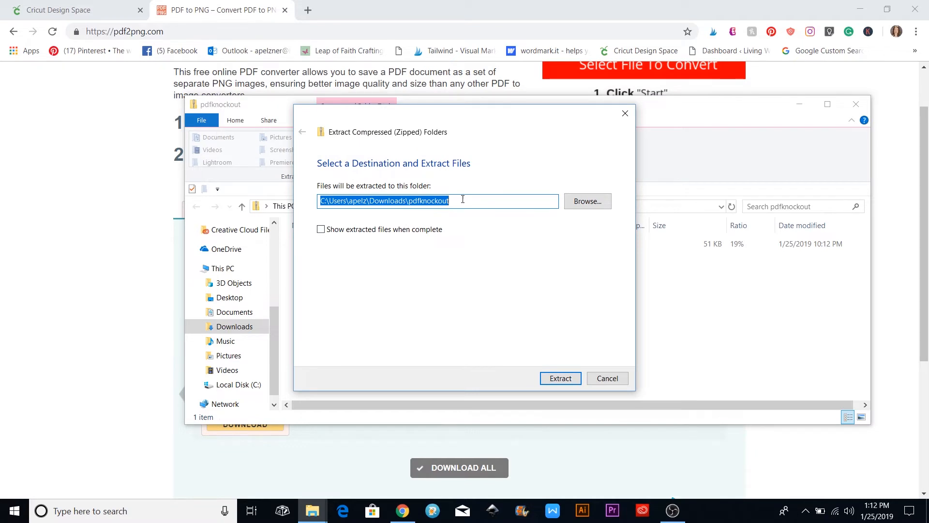
{"action": "left_click", "coordinate": [553, 376]}
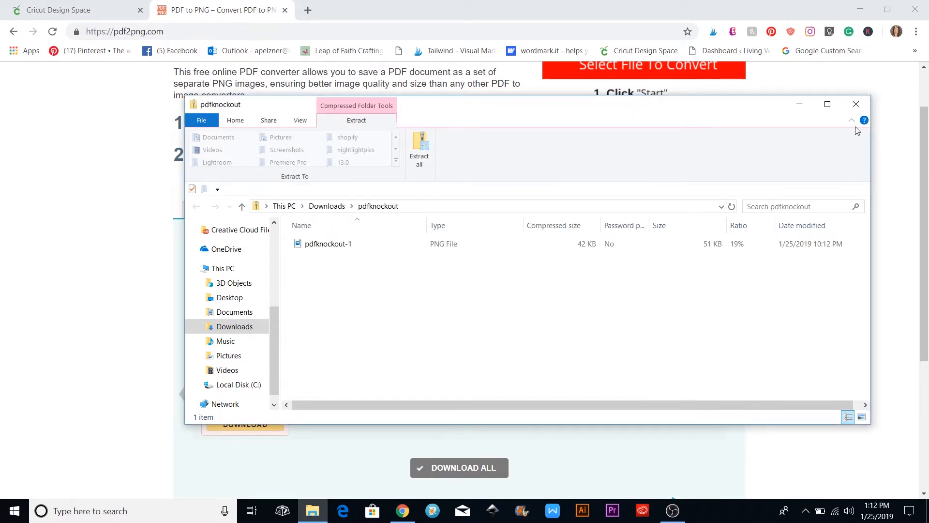
{"action": "left_click", "coordinate": [855, 105]}
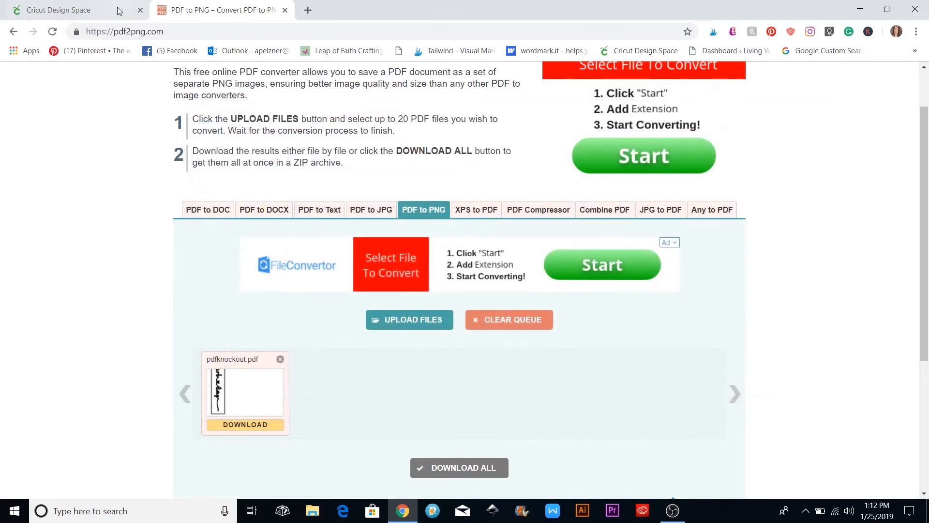
{"action": "left_click", "coordinate": [102, 10]}
Cancel the cut, return to the knockoutheart canvas, and start a new image upload
{"action": "left_click", "coordinate": [882, 489]}
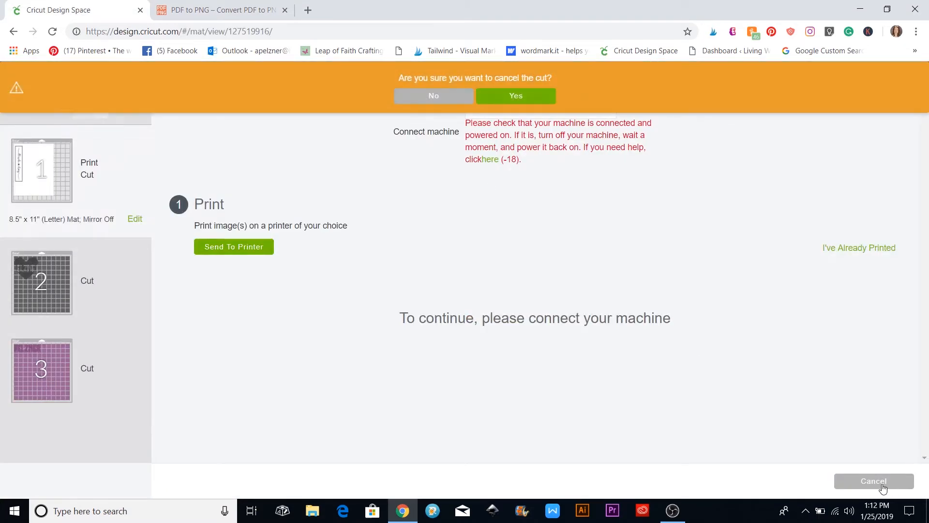
{"action": "left_click", "coordinate": [527, 96]}
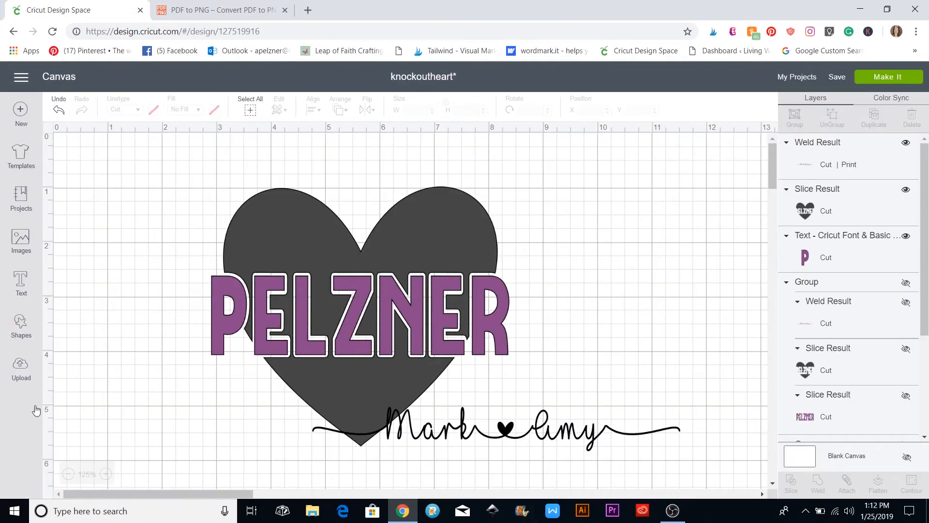
{"action": "left_click", "coordinate": [21, 370]}
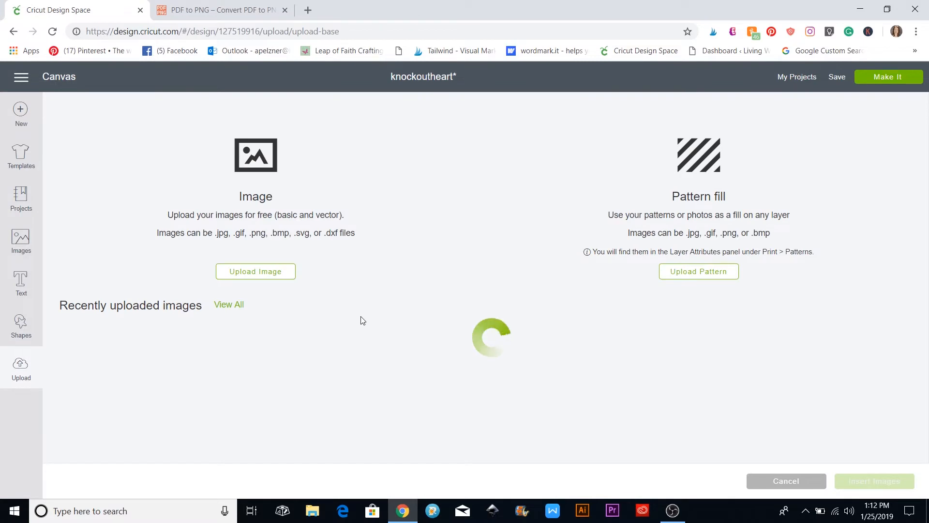
{"action": "left_click", "coordinate": [255, 272]}
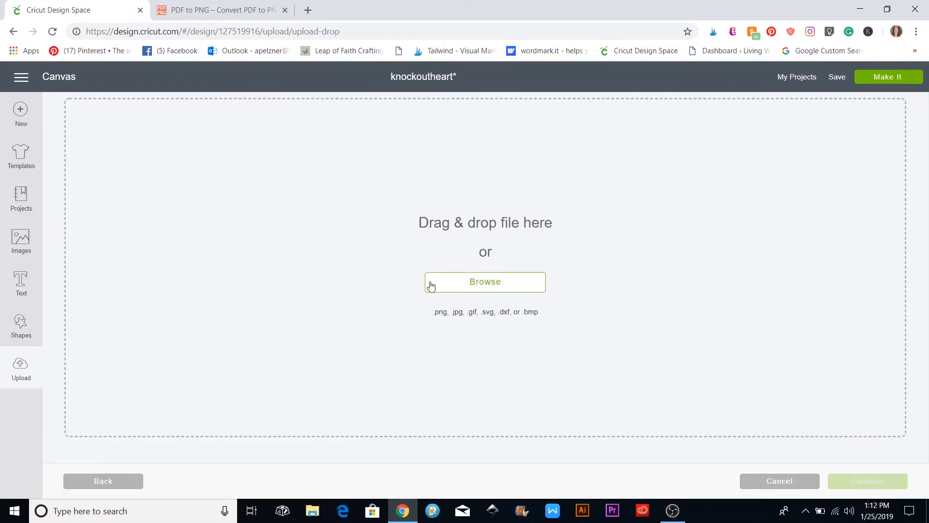
Choose rightclickknockout.png for upload and mark it as moderately complex
{"action": "left_click", "coordinate": [501, 289]}
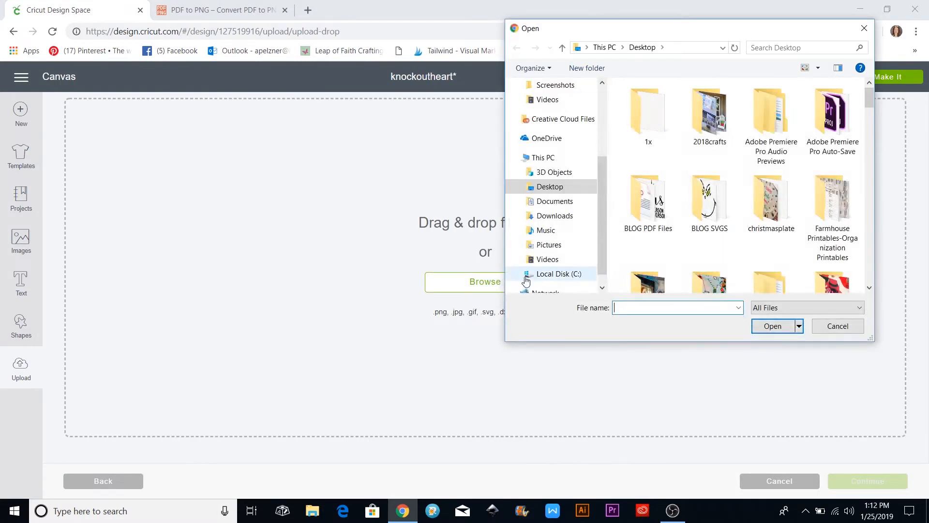
{"action": "type", "text": "righ"}
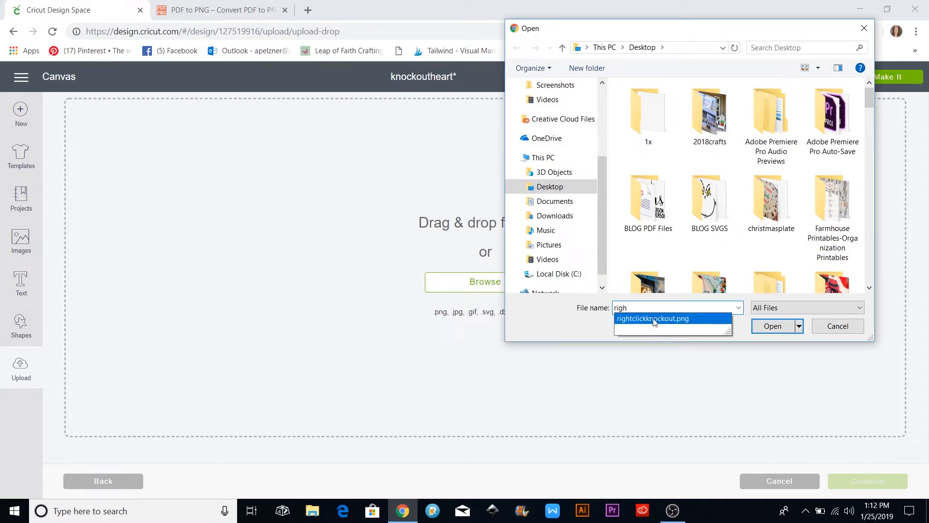
{"action": "left_click", "coordinate": [655, 318]}
{"action": "left_click", "coordinate": [772, 325]}
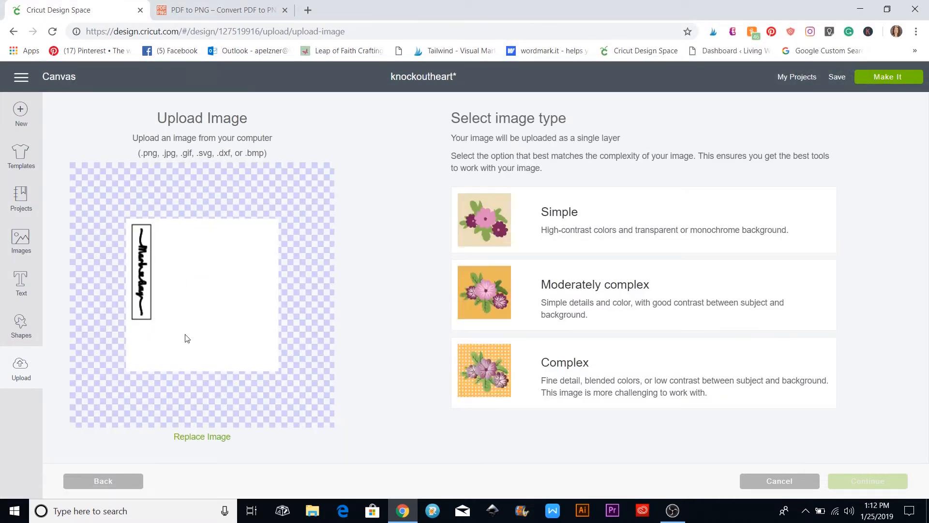
{"action": "left_click", "coordinate": [623, 289]}
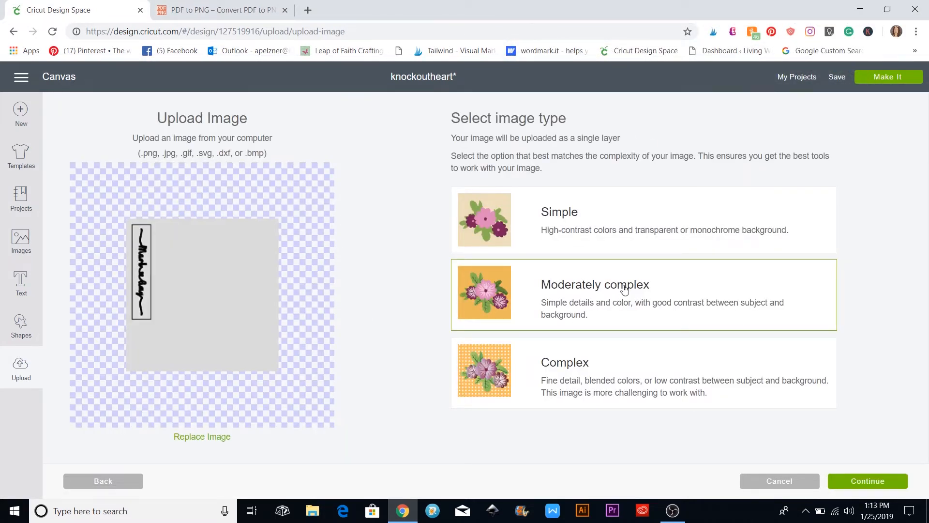
{"action": "left_click", "coordinate": [859, 482]}
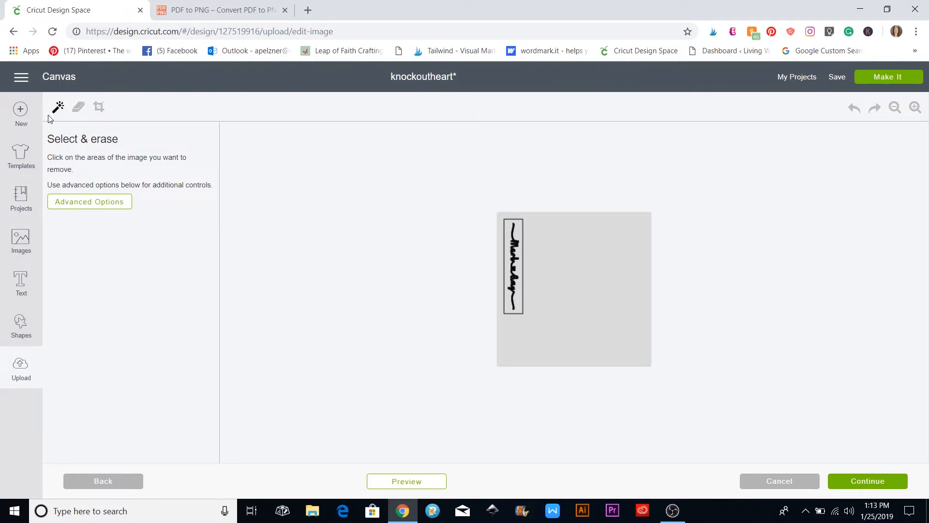
Erase the grey background and crop the image tightly around the signature
{"action": "left_click", "coordinate": [567, 276]}
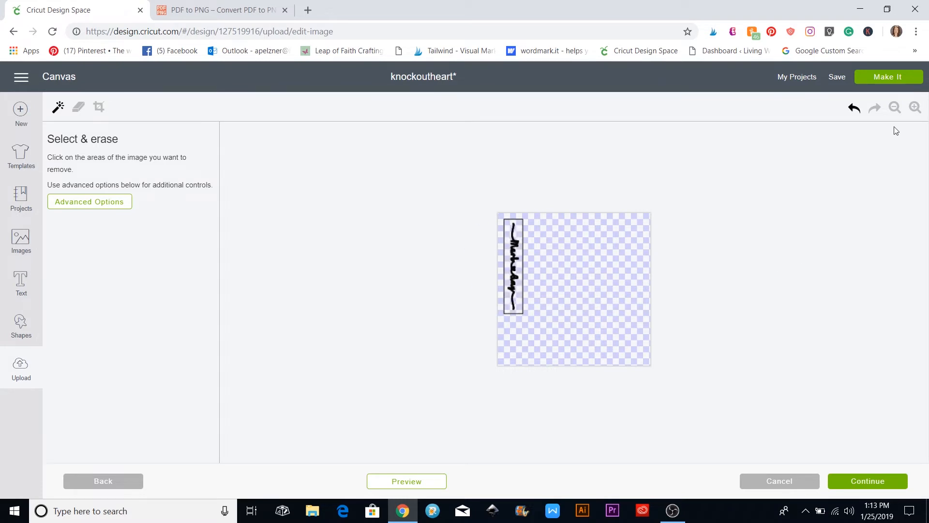
{"action": "left_click", "coordinate": [914, 108]}
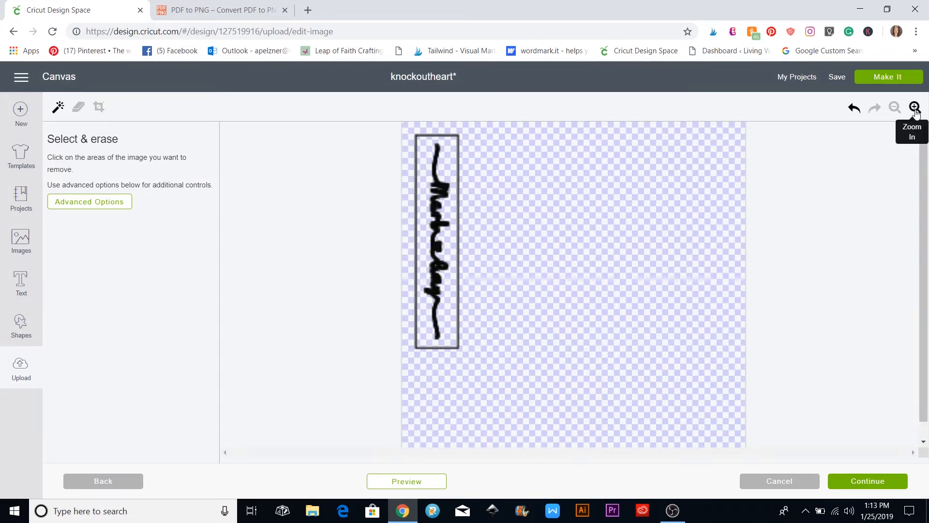
{"action": "left_click", "coordinate": [914, 108]}
{"action": "left_click", "coordinate": [914, 108]}
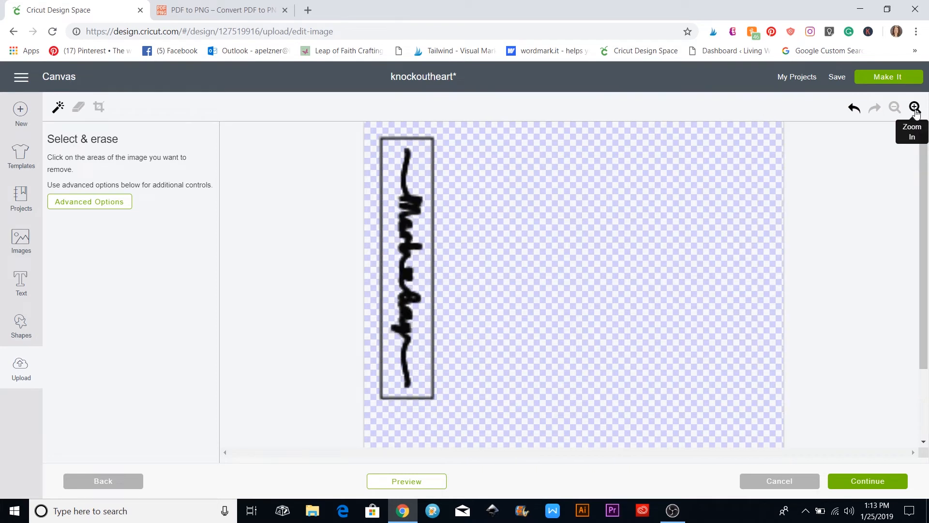
{"action": "left_click", "coordinate": [99, 108]}
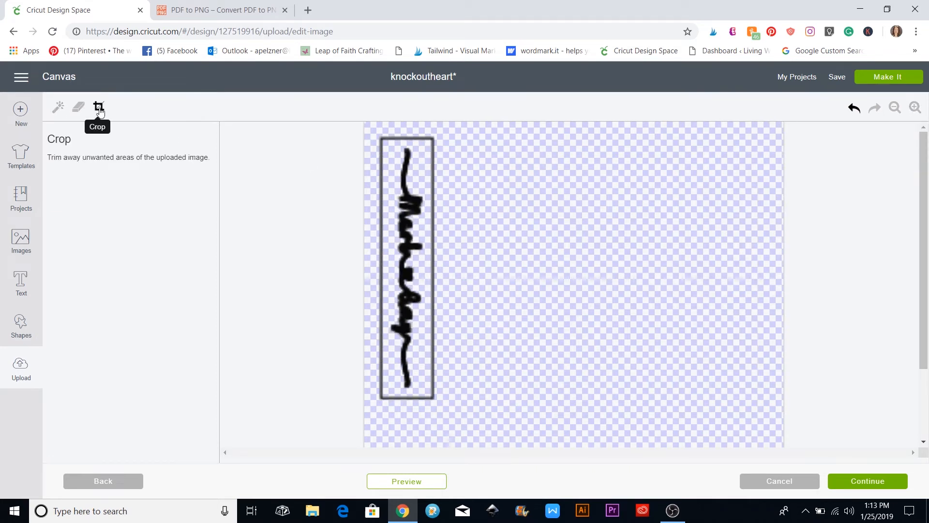
{"action": "mouse_move", "coordinate": [386, 144]}
{"action": "left_mouse_down"}
{"action": "mouse_move", "coordinate": [402, 156]}
{"action": "mouse_move", "coordinate": [421, 228]}
{"action": "mouse_move", "coordinate": [429, 395]}
{"action": "left_mouse_up"}
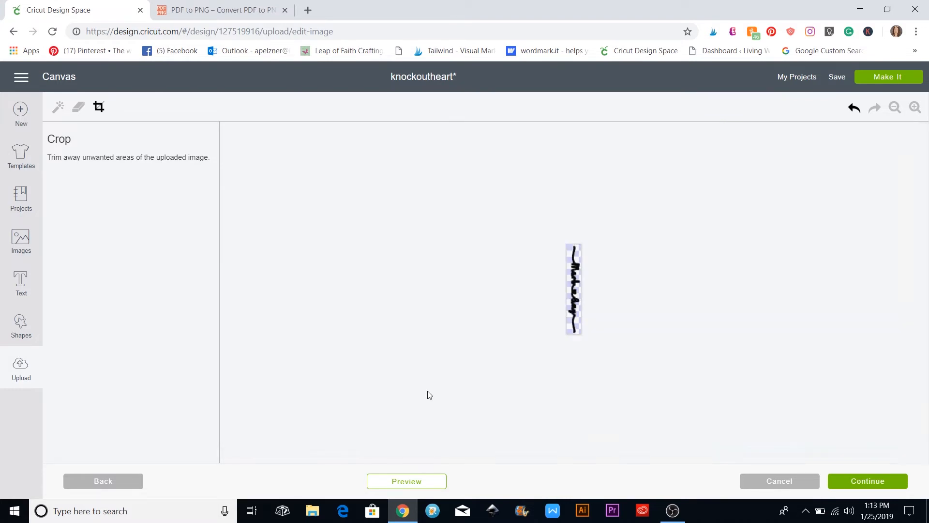
{"action": "left_click", "coordinate": [885, 483]}
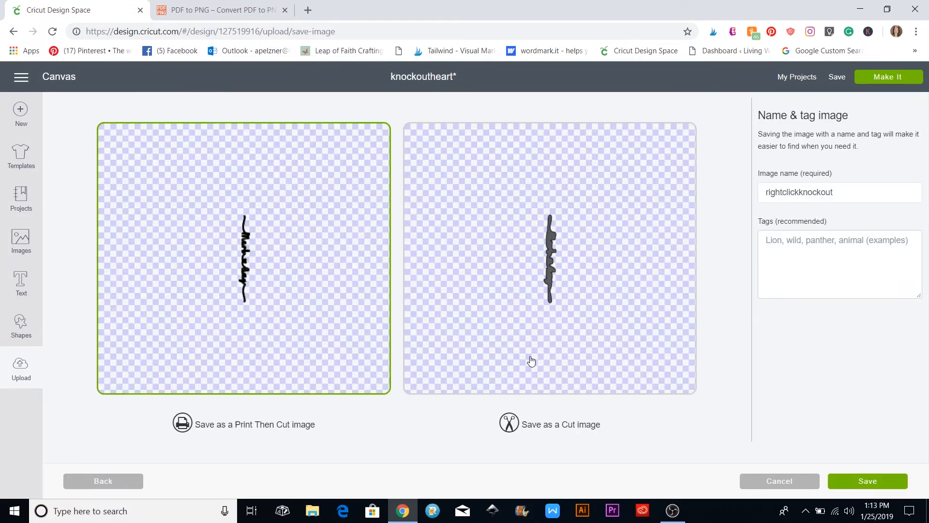
Save rightclickknockout as a cut image
{"action": "left_click", "coordinate": [532, 360]}
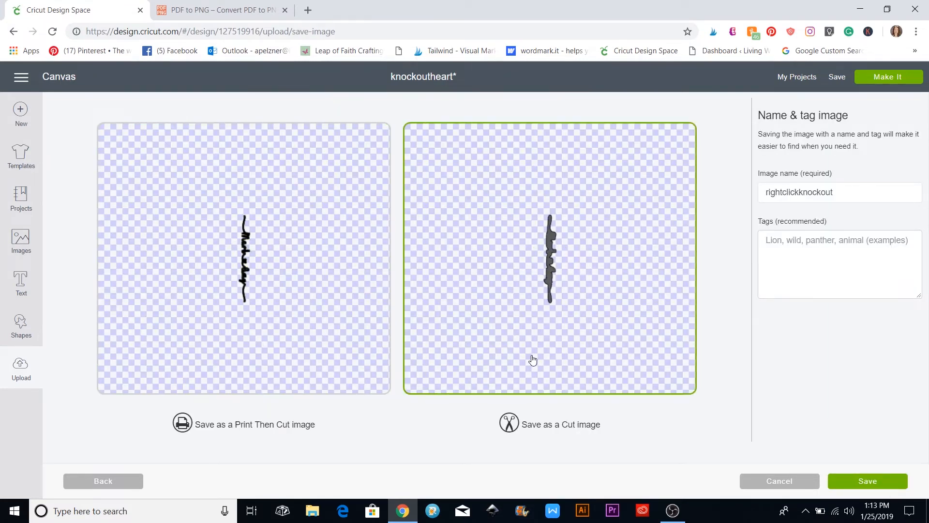
{"action": "left_click", "coordinate": [877, 481]}
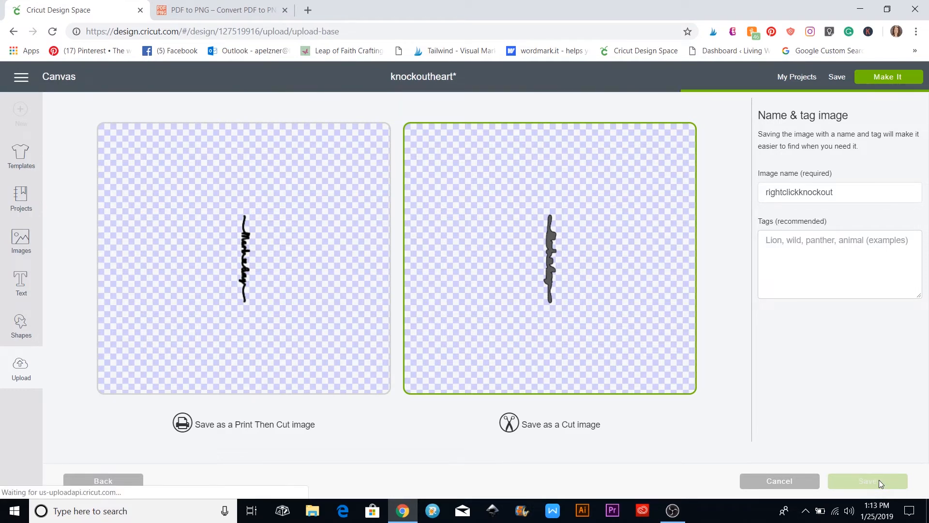
{"action": "left_click", "coordinate": [259, 275]}
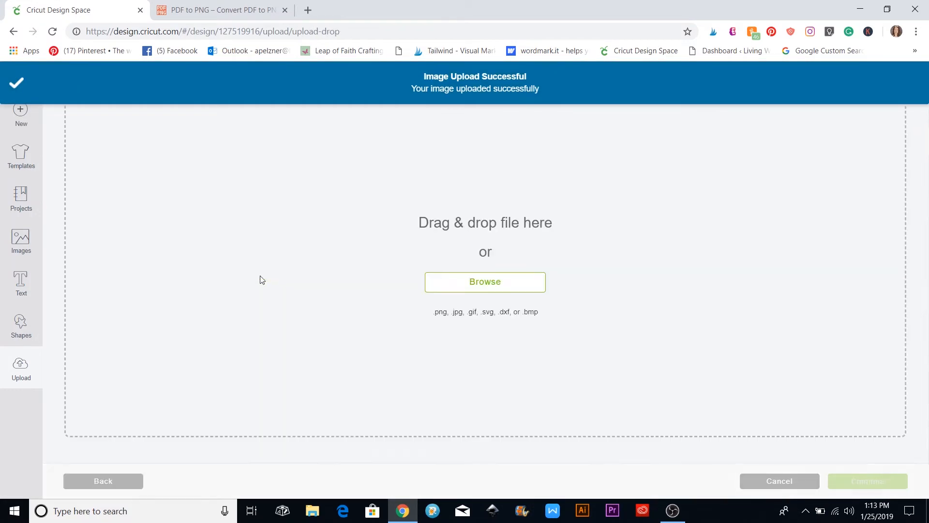
Choose pdfknockout-1 from the Downloads pdfknockout folder for upload
{"action": "left_click", "coordinate": [483, 285]}
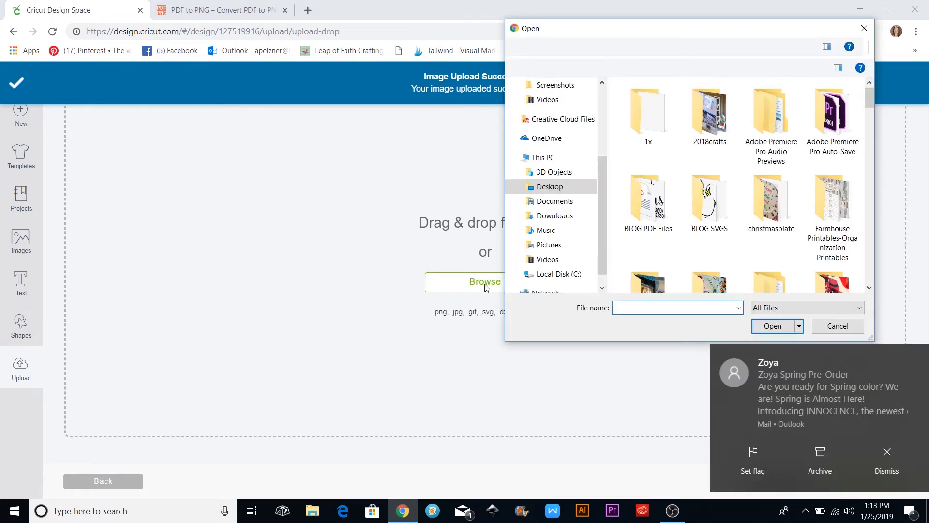
{"action": "left_click", "coordinate": [875, 455]}
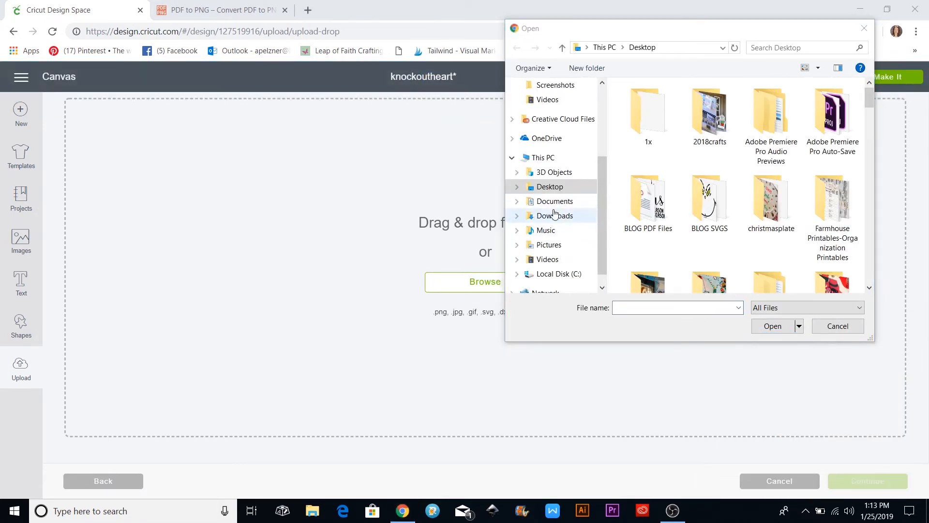
{"action": "left_click", "coordinate": [633, 307]}
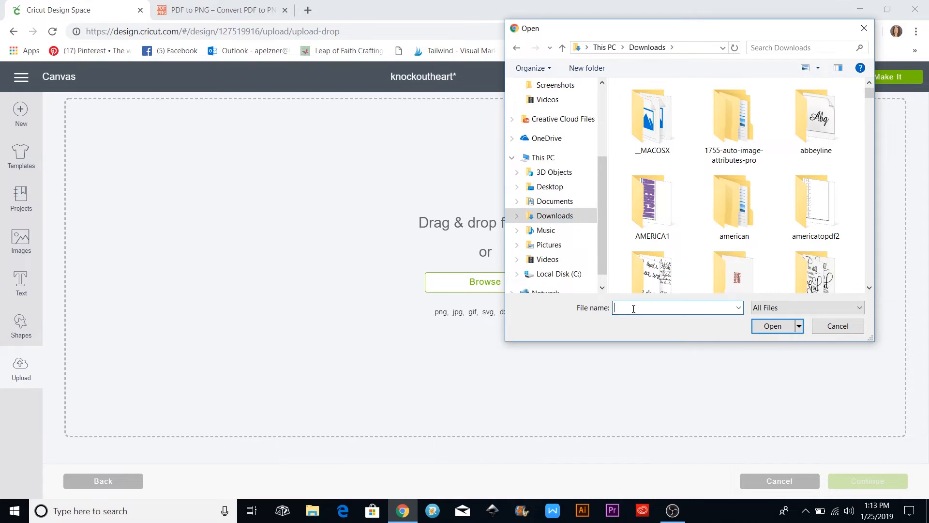
{"action": "type", "text": "pdf"}
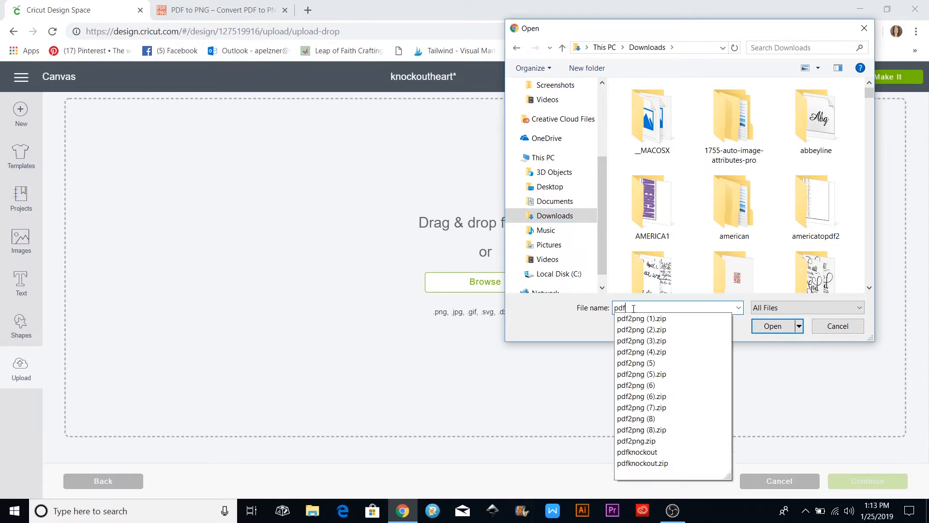
{"action": "left_click", "coordinate": [651, 455]}
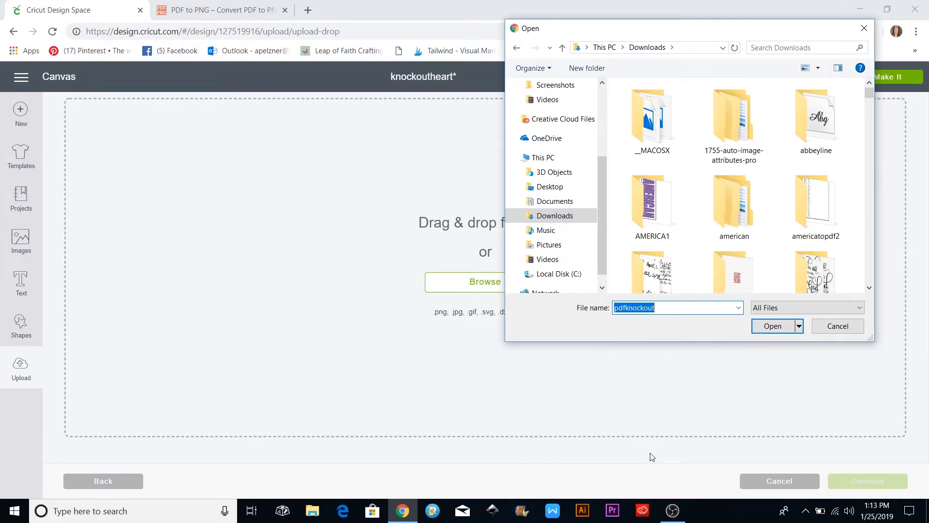
{"action": "left_click", "coordinate": [771, 326]}
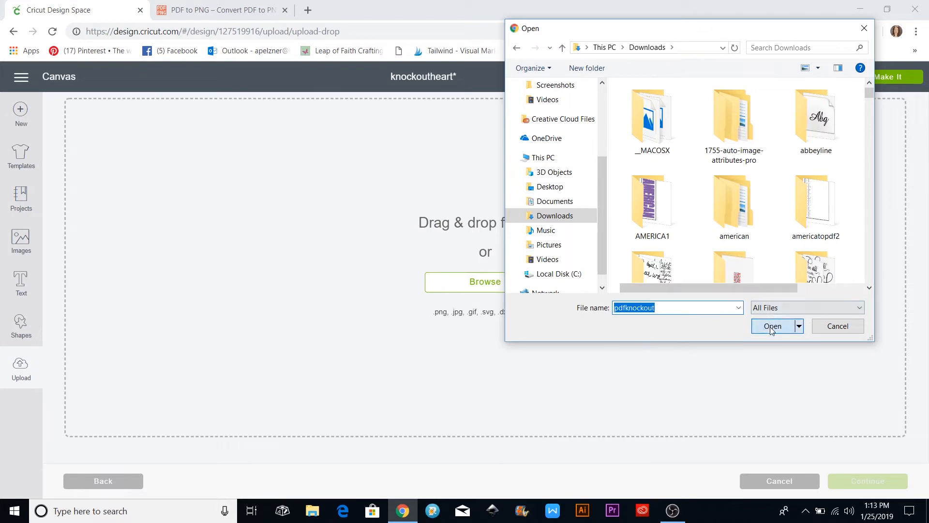
{"action": "left_click", "coordinate": [645, 109]}
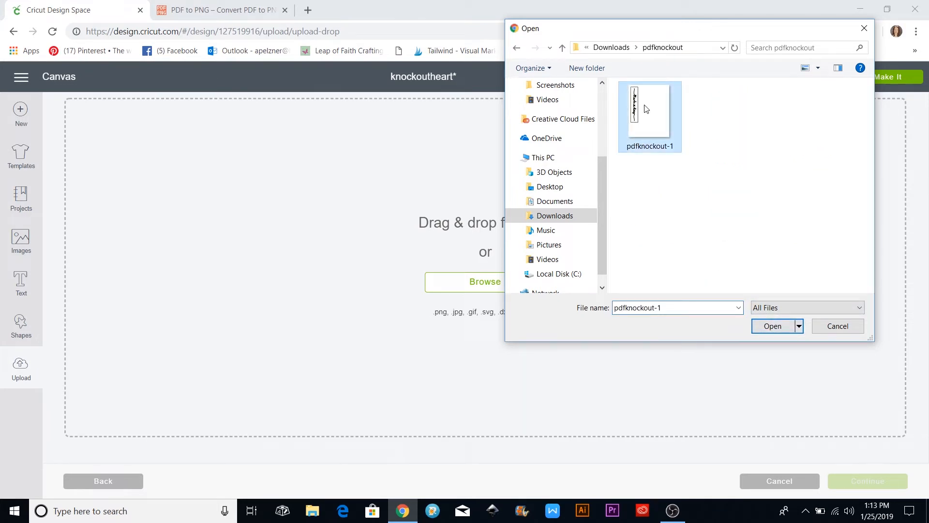
{"action": "left_click", "coordinate": [771, 326]}
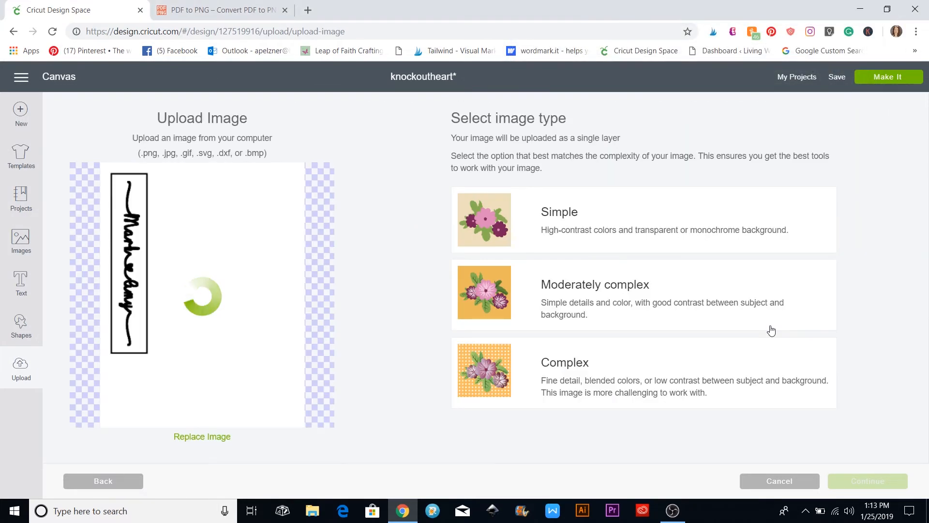
Mark the image moderately complex and erase its white and grey background areas
{"action": "left_click", "coordinate": [652, 306]}
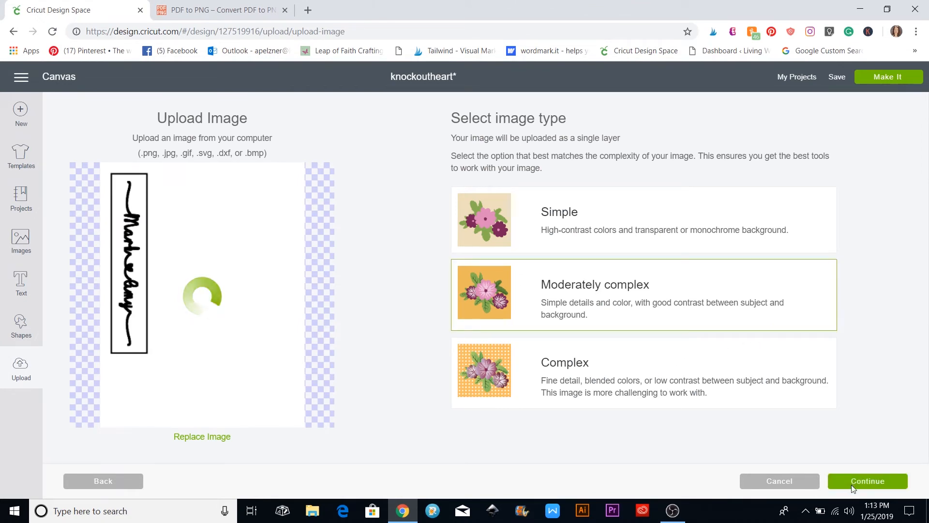
{"action": "left_click", "coordinate": [874, 486]}
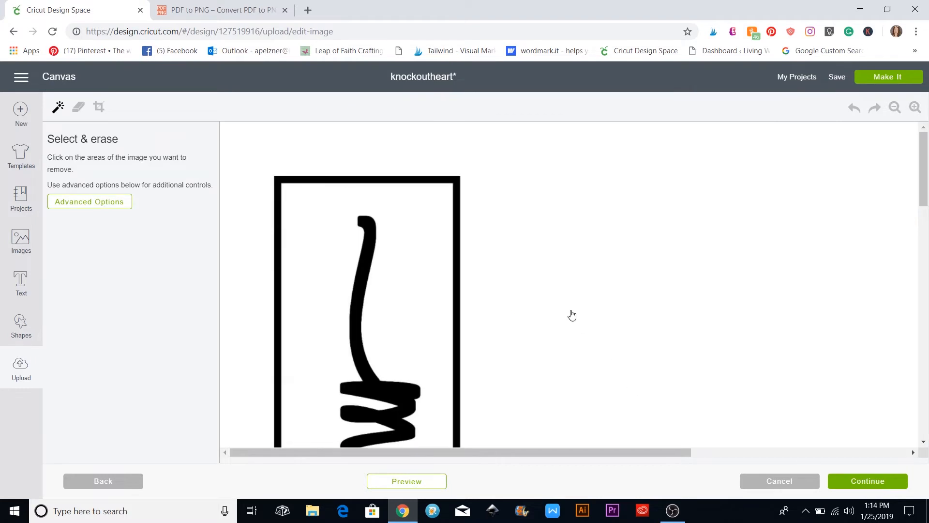
{"action": "left_click", "coordinate": [591, 267]}
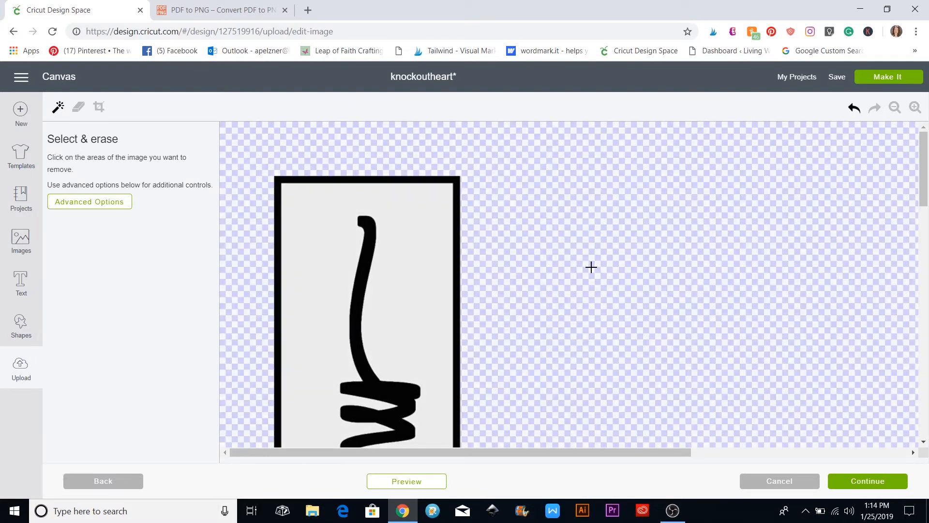
{"action": "left_click", "coordinate": [421, 282]}
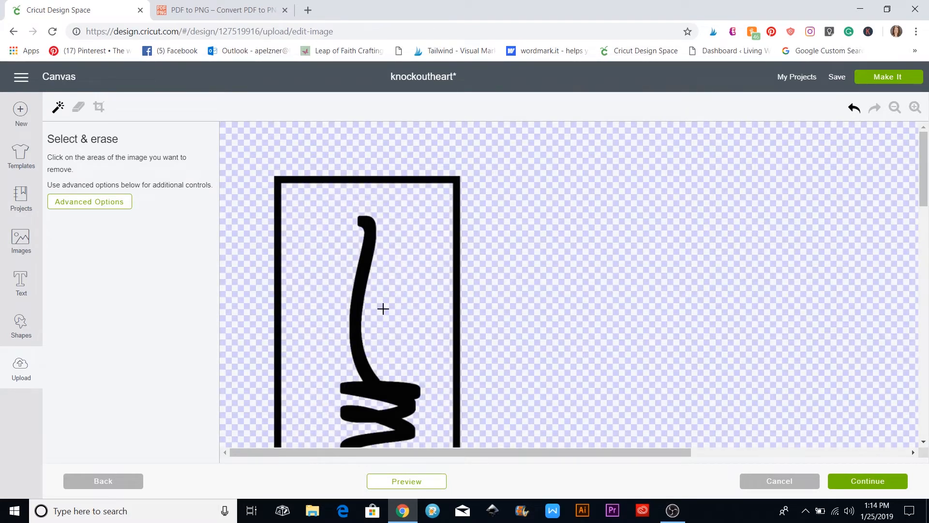
{"action": "left_click", "coordinate": [895, 107]}
{"action": "left_click", "coordinate": [895, 108]}
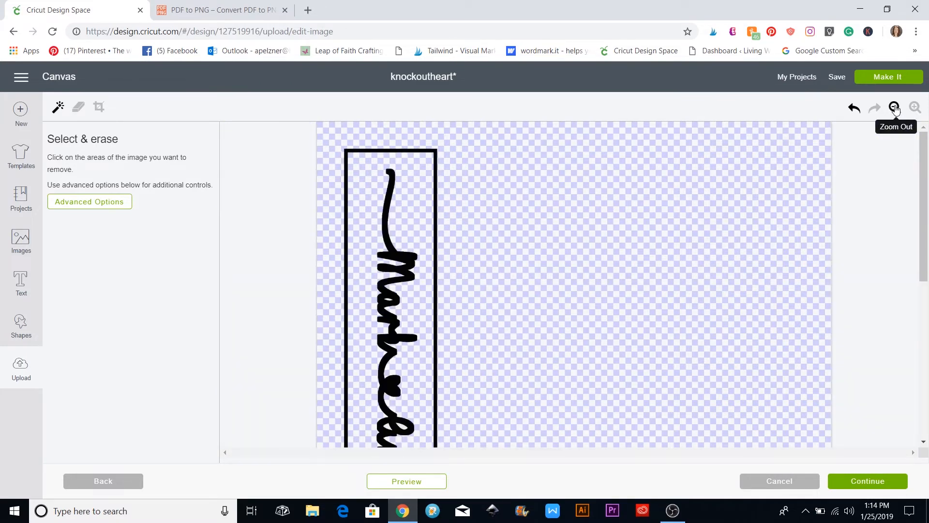
{"action": "left_click", "coordinate": [895, 107]}
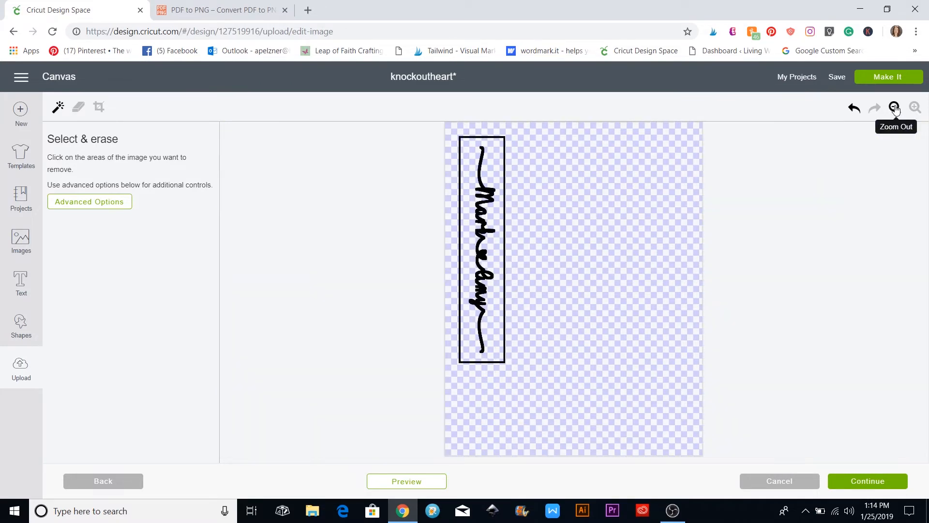
Crop the image around the signature frame and continue to saving
{"action": "left_click", "coordinate": [99, 108]}
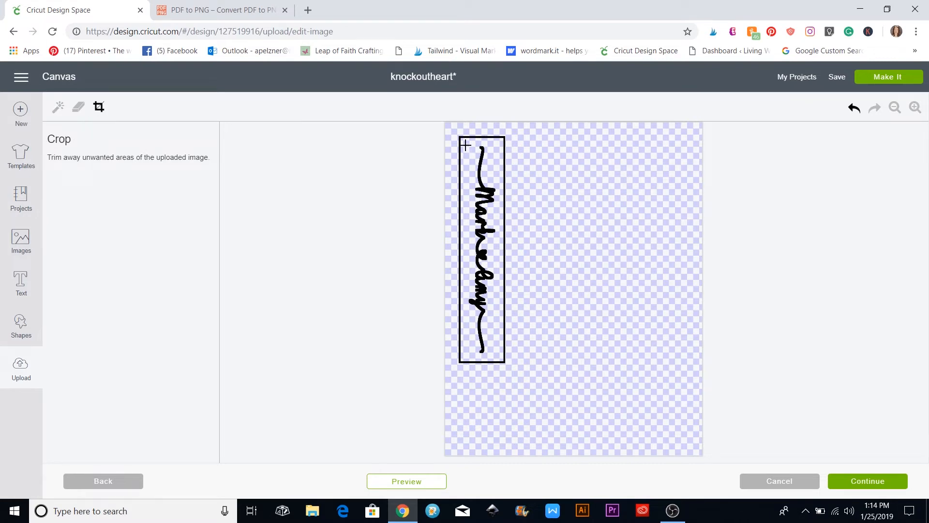
{"action": "mouse_move", "coordinate": [464, 142]}
{"action": "left_mouse_down"}
{"action": "mouse_move", "coordinate": [496, 235]}
{"action": "mouse_move", "coordinate": [499, 362]}
{"action": "left_mouse_up"}
{"action": "left_click", "coordinate": [870, 488]}
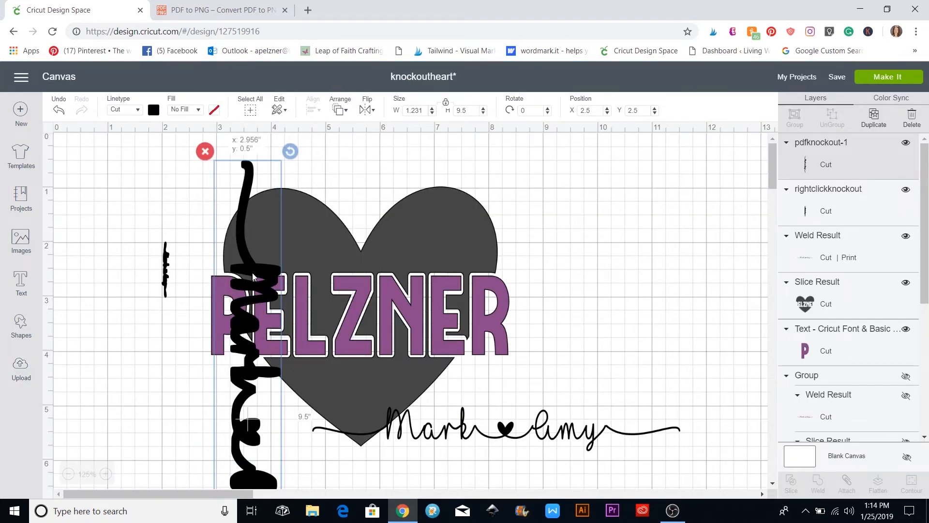
Set the signature's height to 5 inches and rotate it horizontal
{"action": "double_click", "coordinate": [457, 110]}
{"action": "type", "text": "5"}
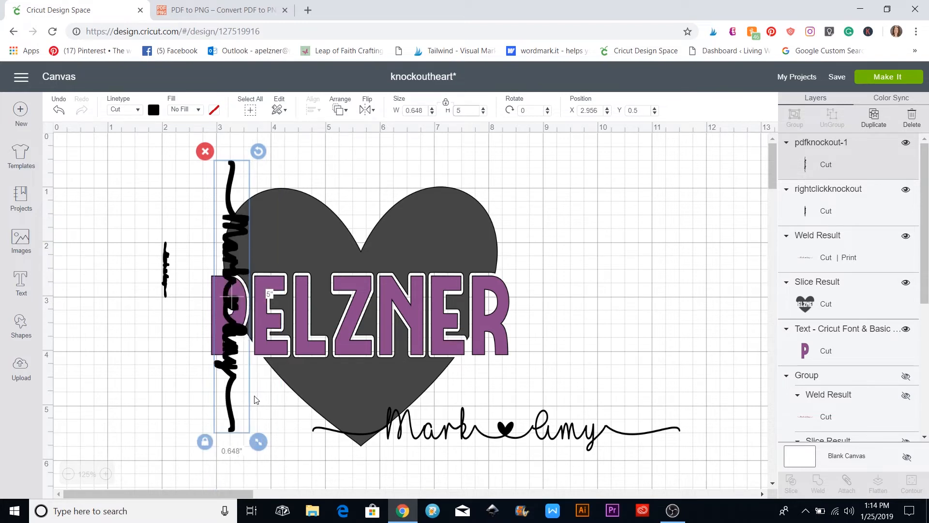
{"action": "left_click_drag", "start_coordinate": [258, 151], "coordinate": [118, 279]}
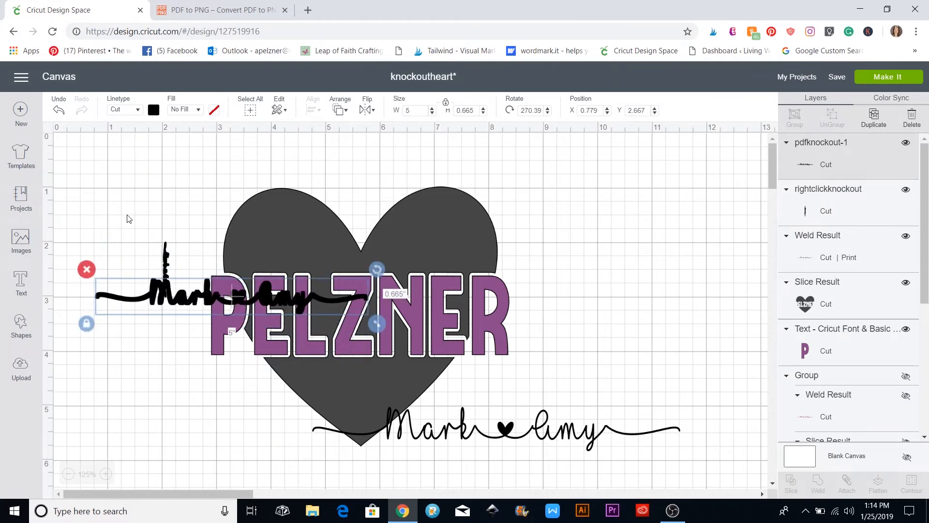
Colour the signature yellow, widen it to 7.311 inches, and move it across PELZNER
{"action": "left_click", "coordinate": [153, 111]}
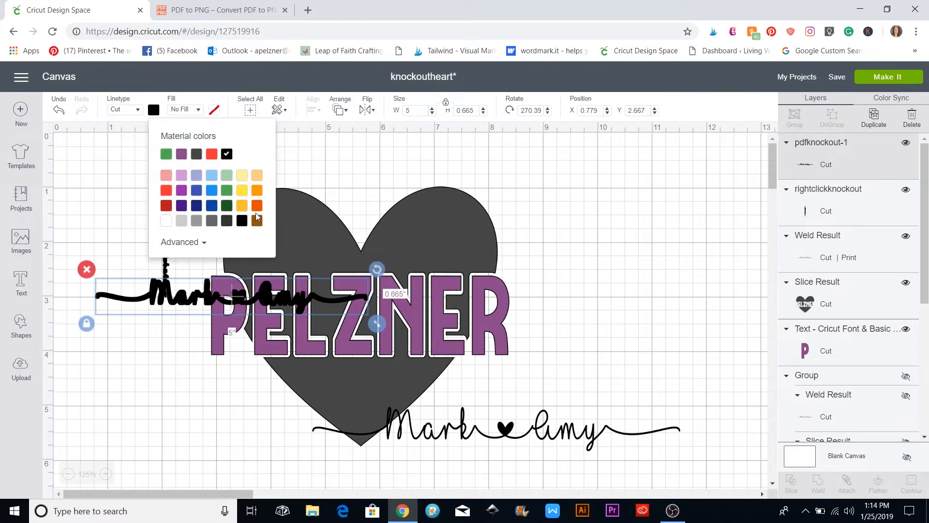
{"action": "left_click", "coordinate": [242, 205]}
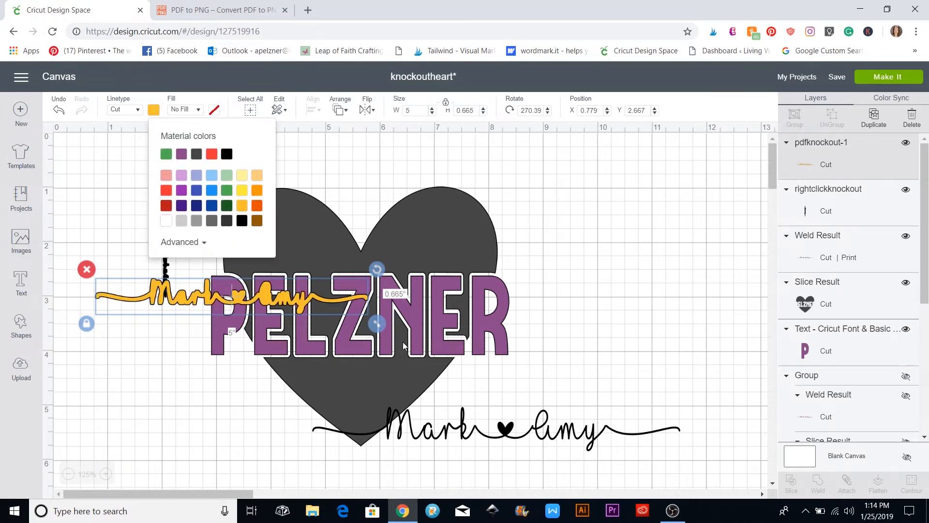
{"action": "left_click_drag", "start_coordinate": [381, 326], "coordinate": [508, 342]}
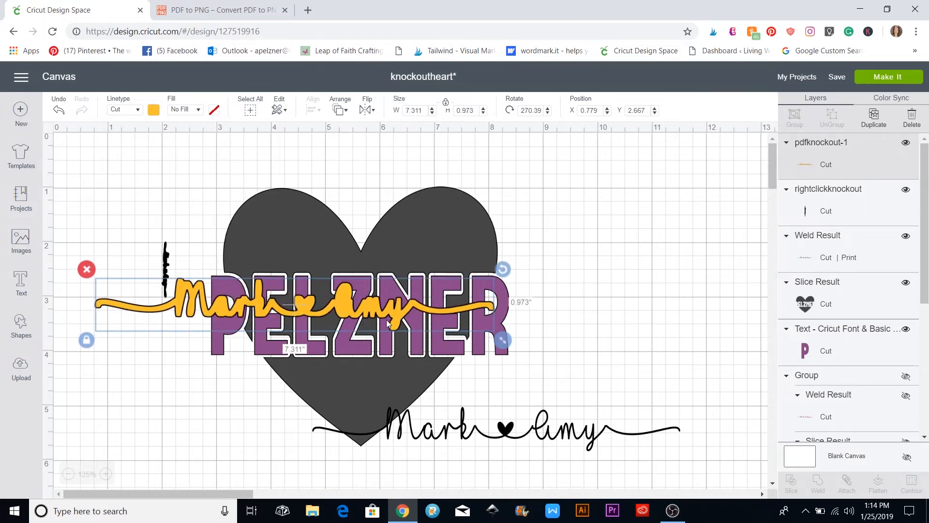
{"action": "left_click_drag", "start_coordinate": [413, 319], "coordinate": [475, 331]}
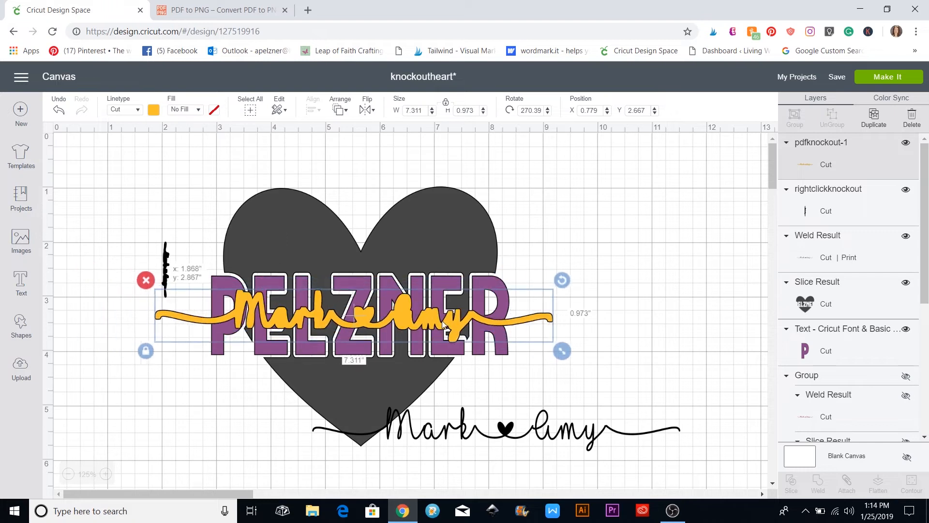
{"action": "left_click", "coordinate": [172, 261]}
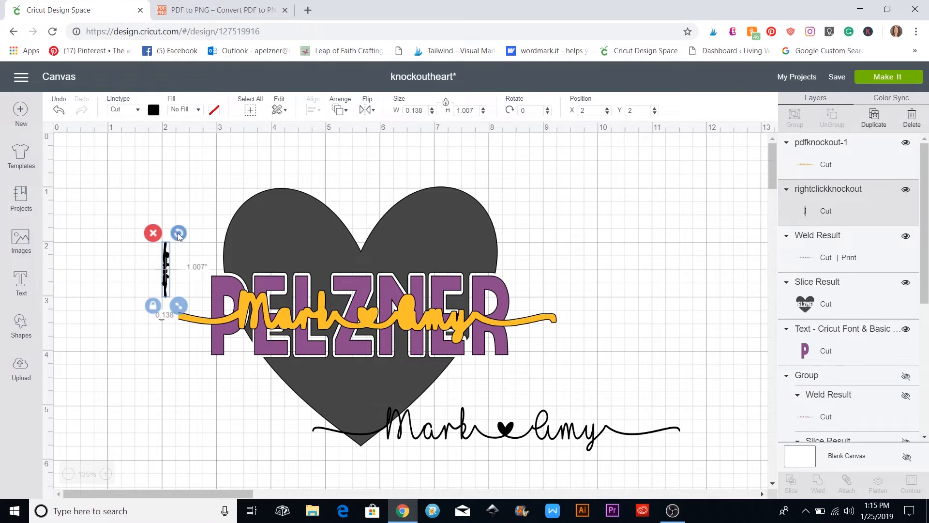
Rotate the small black piece horizontal and set its width to 6
{"action": "left_click_drag", "start_coordinate": [178, 234], "coordinate": [129, 259]}
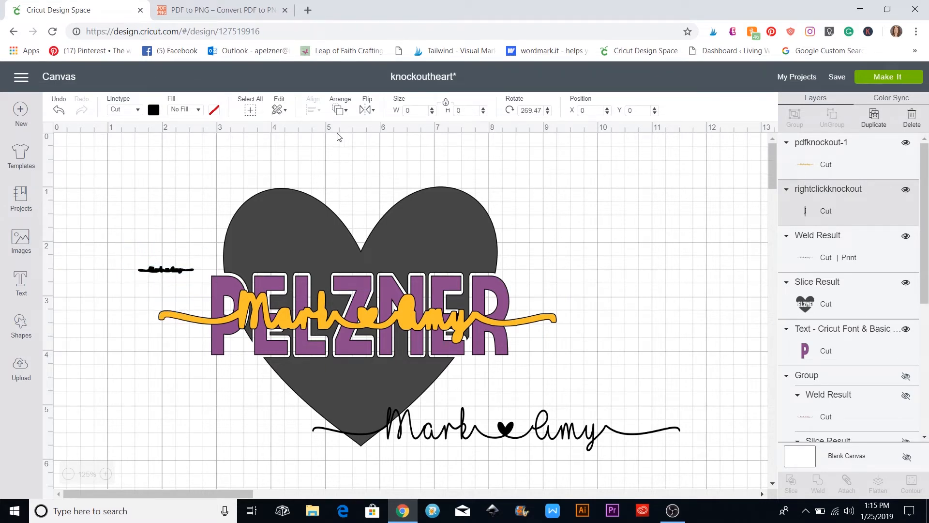
{"action": "left_click", "coordinate": [491, 437]}
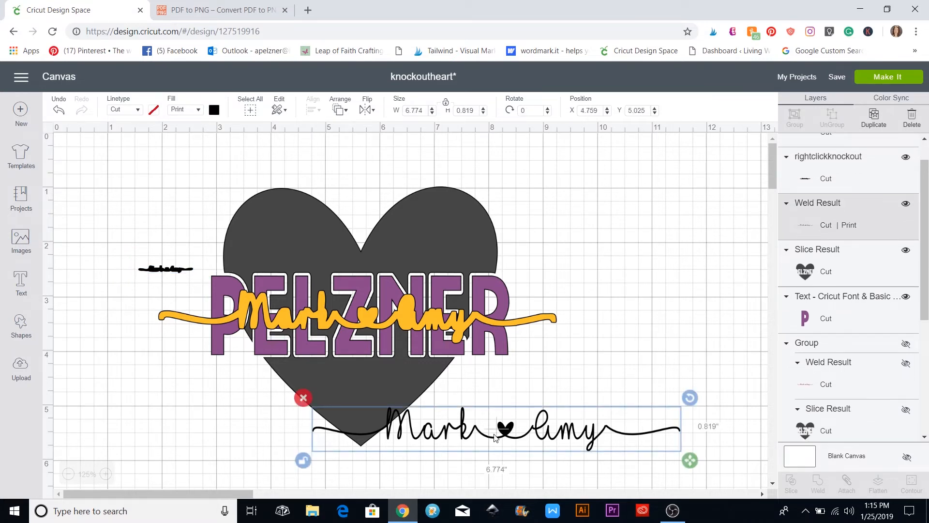
{"action": "left_click", "coordinate": [162, 274]}
{"action": "left_click", "coordinate": [168, 273]}
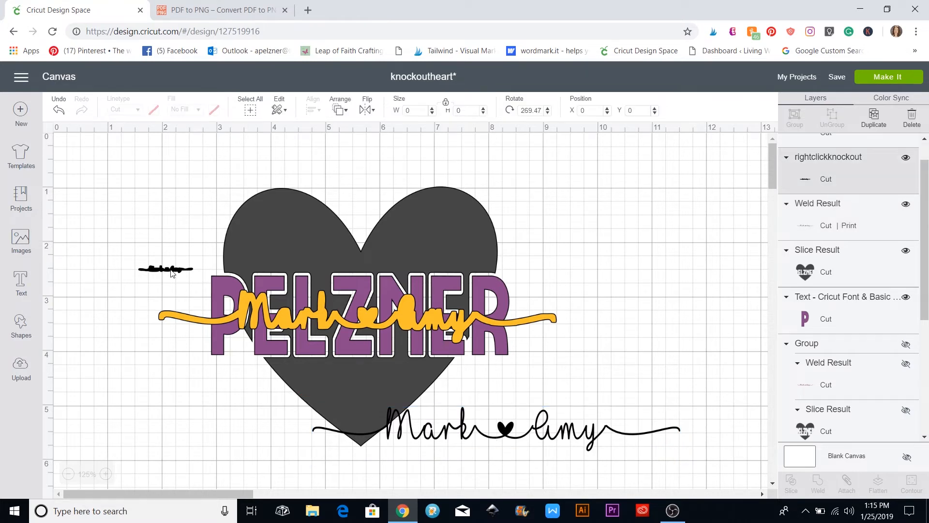
{"action": "left_click", "coordinate": [424, 110]}
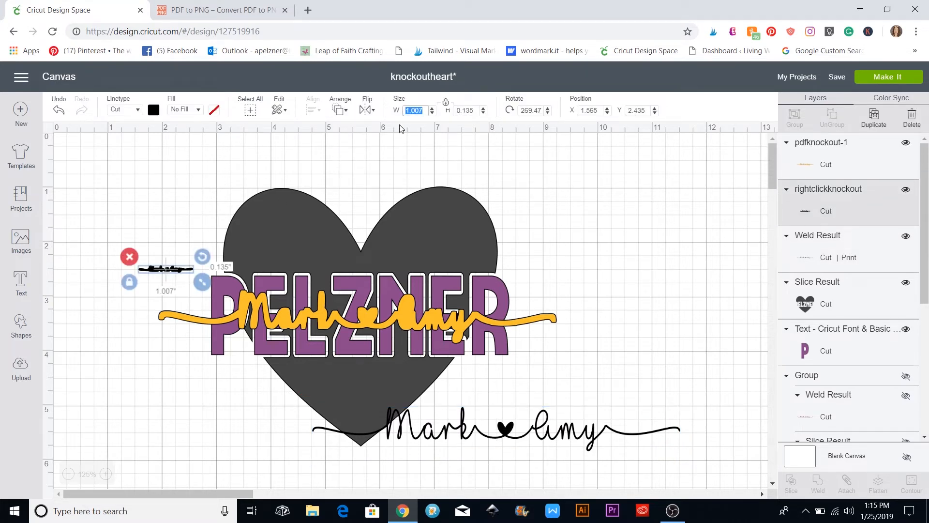
{"action": "type", "text": "6.774"}
{"action": "key", "text": "Return"}
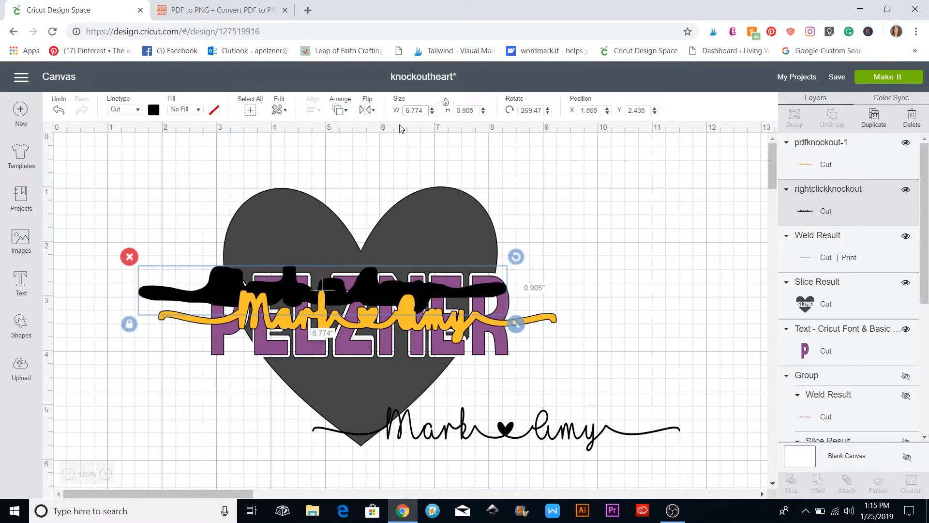
Colour the piece dark green and move it above PELZNER near the heart's top
{"action": "left_click", "coordinate": [154, 110]}
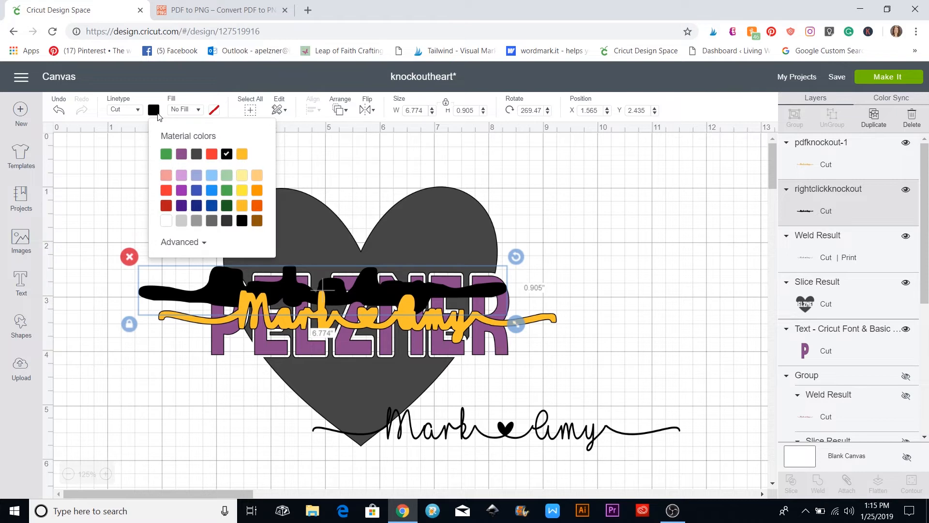
{"action": "left_click", "coordinate": [226, 205]}
{"action": "left_click", "coordinate": [583, 300]}
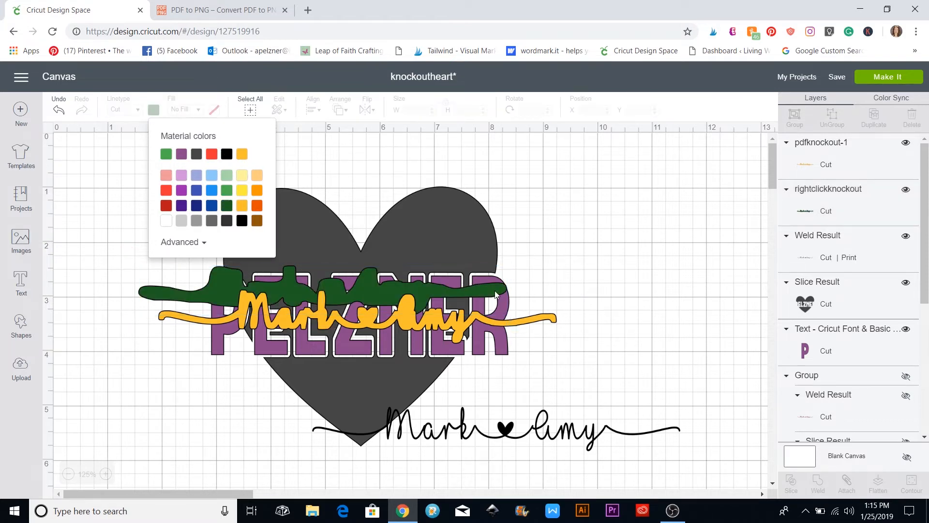
{"action": "left_click_drag", "start_coordinate": [423, 289], "coordinate": [480, 238]}
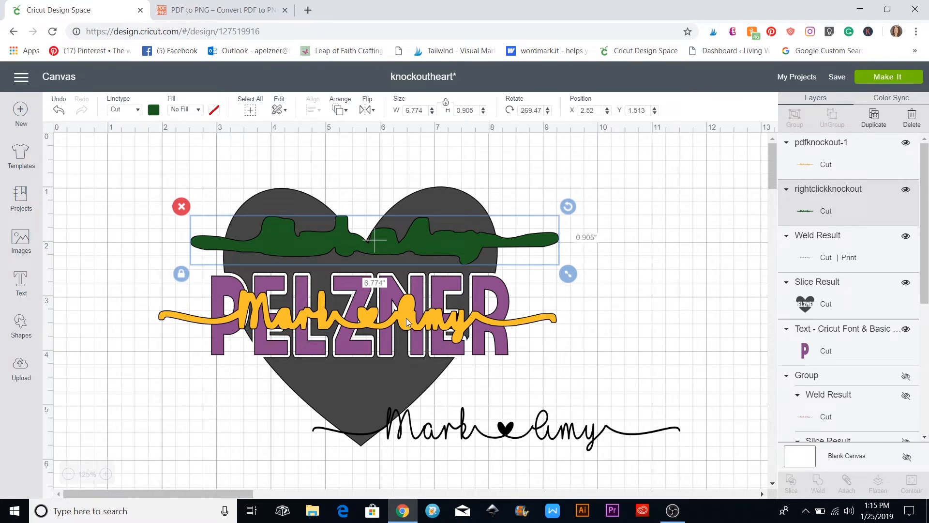
Set the black Mark ♥ Amy script to No Fill so it only cuts
{"action": "left_click_drag", "start_coordinate": [443, 413], "coordinate": [401, 369]}
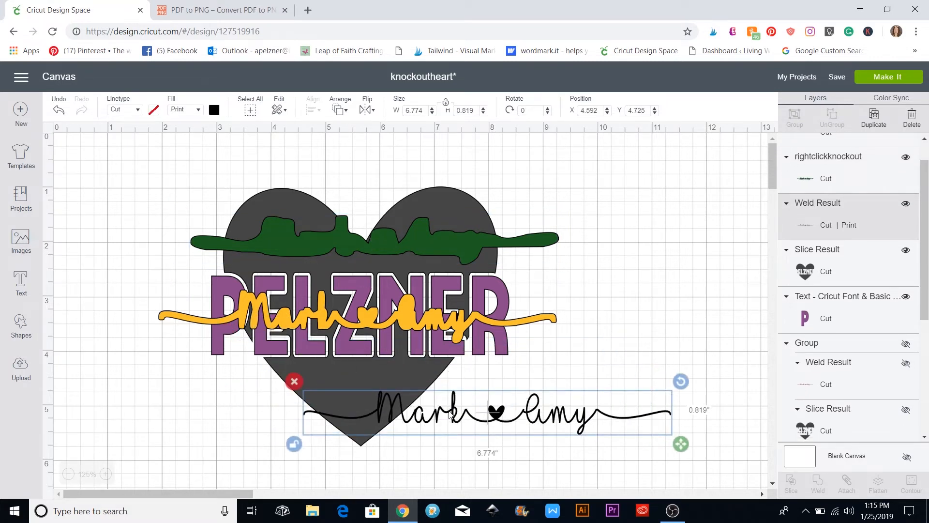
{"action": "left_click", "coordinate": [202, 112]}
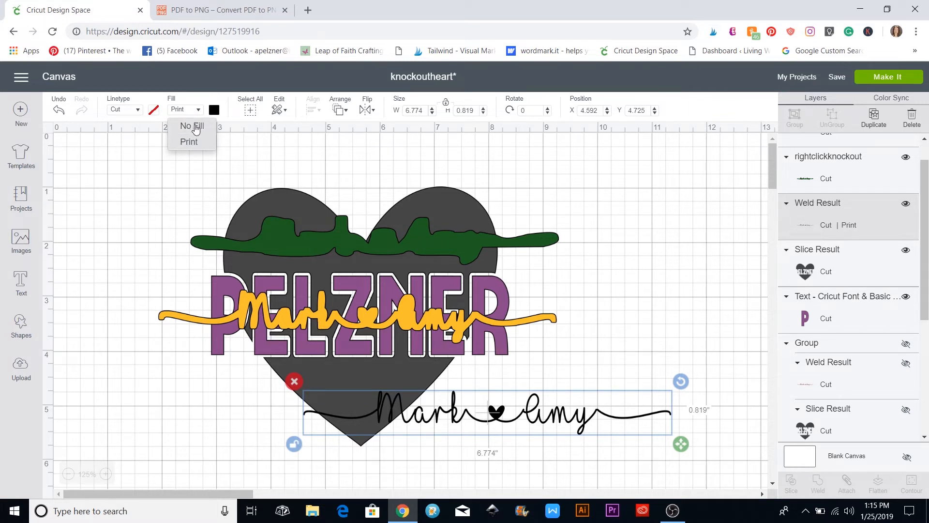
{"action": "left_click", "coordinate": [196, 128]}
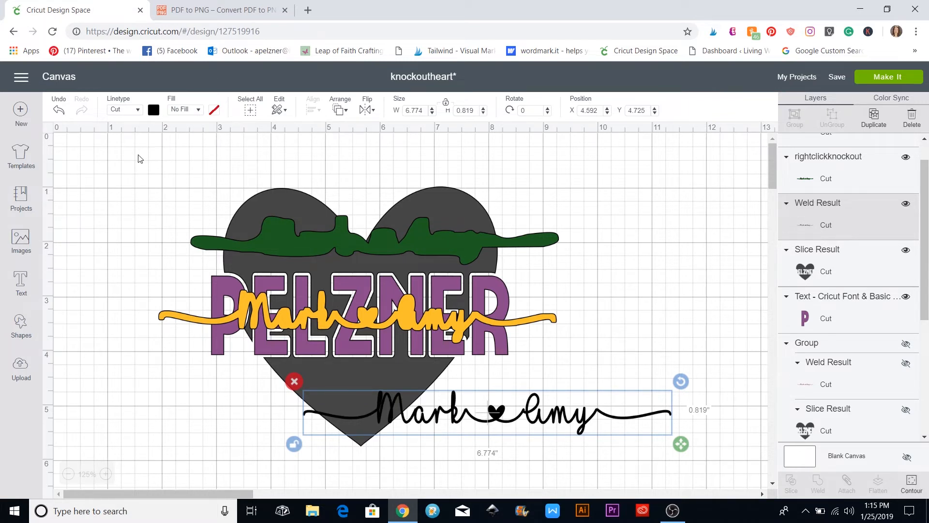
Move the black script onto the yellow backing and send it to the front
{"action": "left_click_drag", "start_coordinate": [580, 419], "coordinate": [462, 349]}
{"action": "left_click", "coordinate": [466, 317]}
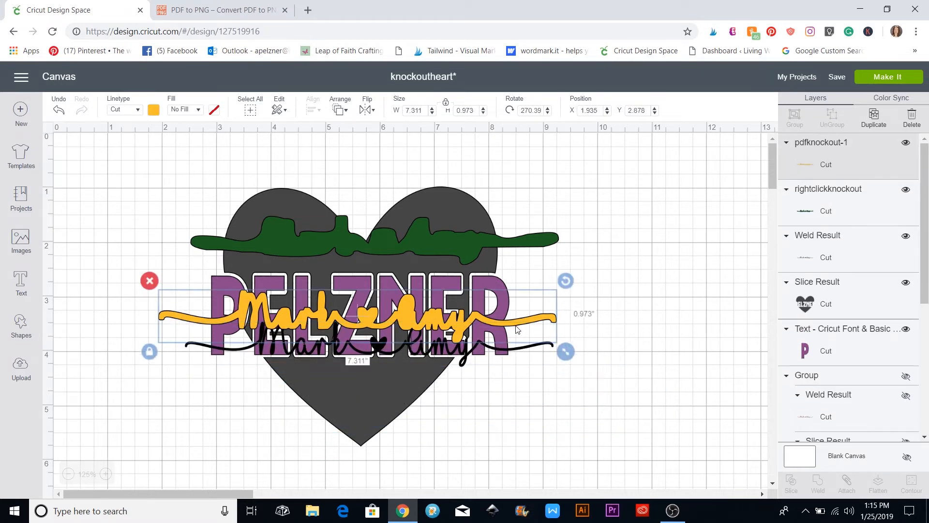
{"action": "left_click", "coordinate": [379, 357]}
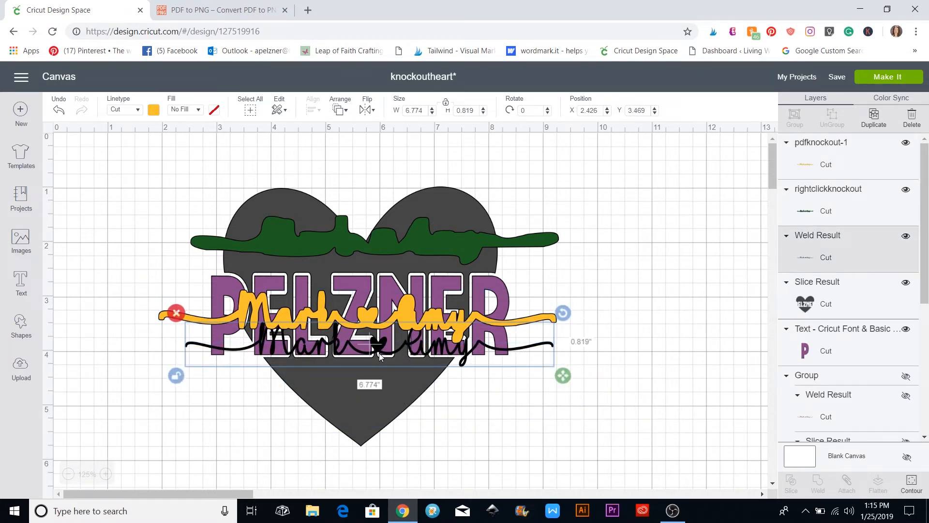
{"action": "left_click_drag", "start_coordinate": [386, 353], "coordinate": [378, 320]}
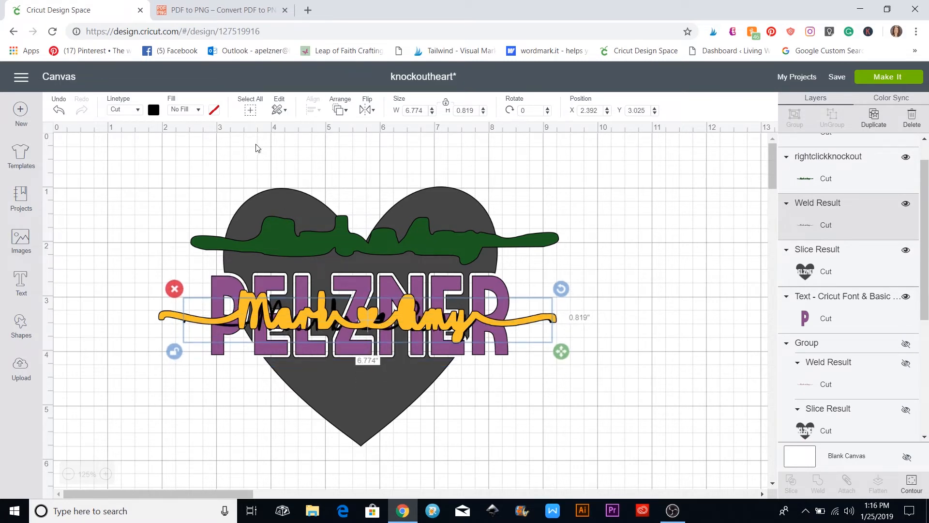
{"action": "left_click", "coordinate": [343, 113]}
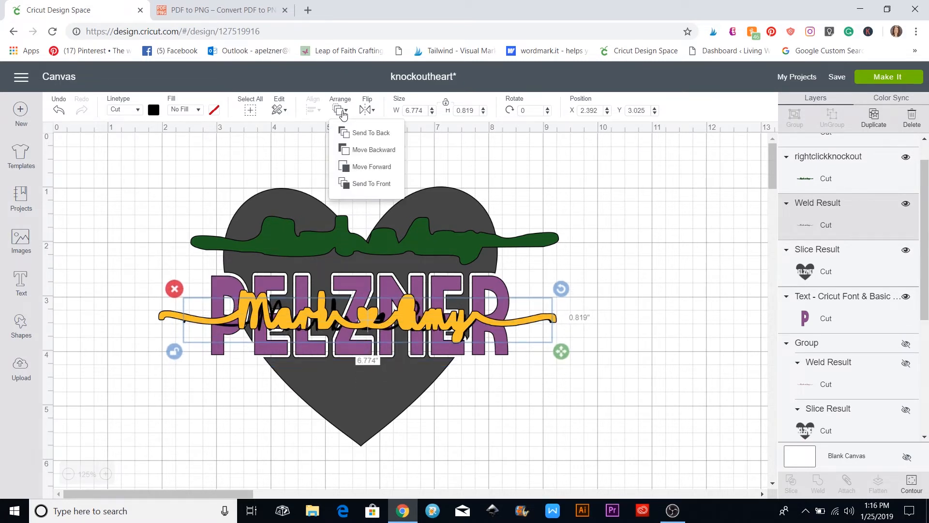
{"action": "left_click", "coordinate": [364, 184]}
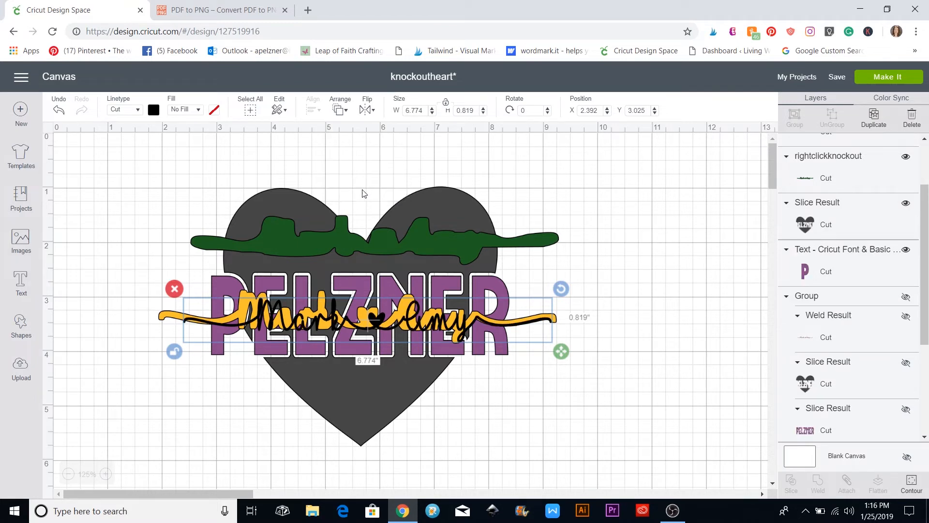
Realign the black script and shrink the yellow backing slightly
{"action": "left_click_drag", "start_coordinate": [302, 324], "coordinate": [296, 321]}
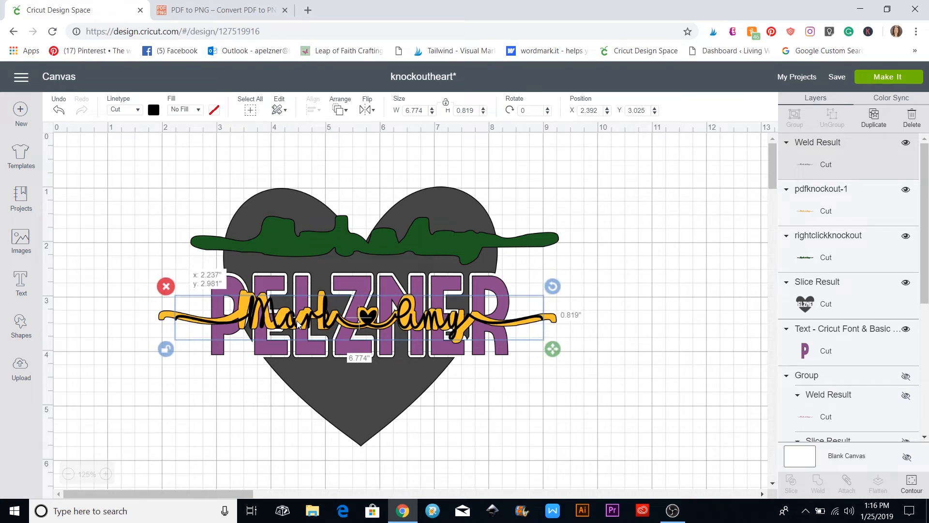
{"action": "left_click", "coordinate": [557, 317]}
{"action": "left_click_drag", "start_coordinate": [563, 352], "coordinate": [558, 353]}
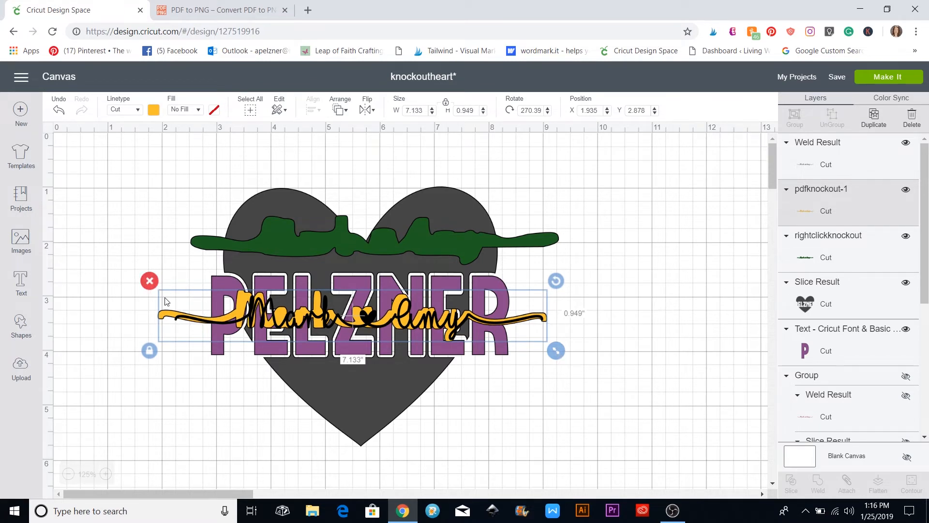
Shrink the yellow backing around the black script, tilt the script to 0.51°, and nudge it into place
{"action": "left_click_drag", "start_coordinate": [169, 302], "coordinate": [183, 306]}
{"action": "left_click_drag", "start_coordinate": [569, 354], "coordinate": [553, 350]}
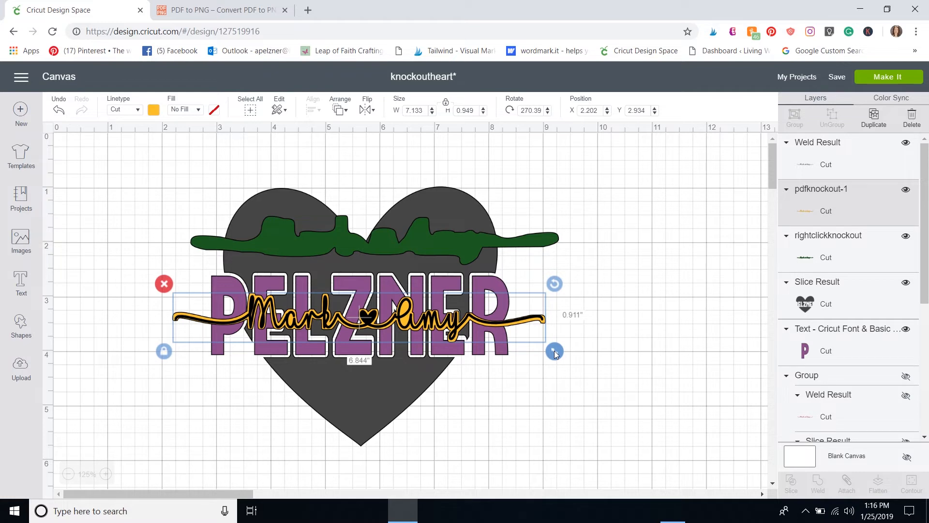
{"action": "left_click_drag", "start_coordinate": [492, 311], "coordinate": [492, 311]}
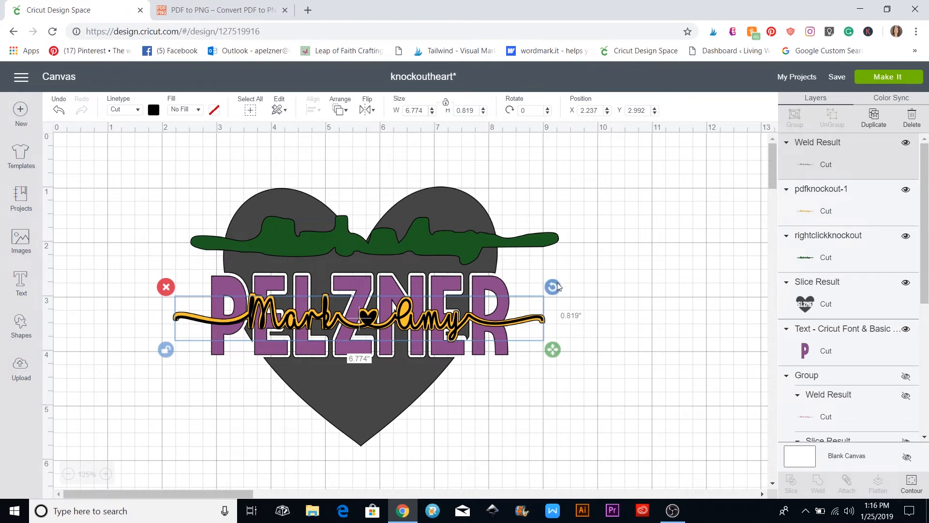
{"action": "left_click_drag", "start_coordinate": [557, 285], "coordinate": [558, 287]}
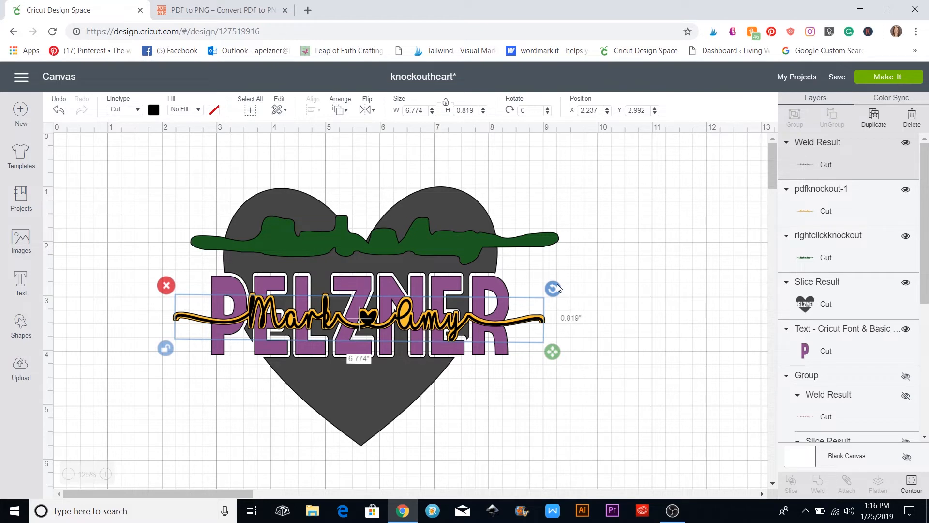
{"action": "left_click_drag", "start_coordinate": [557, 287], "coordinate": [557, 289]}
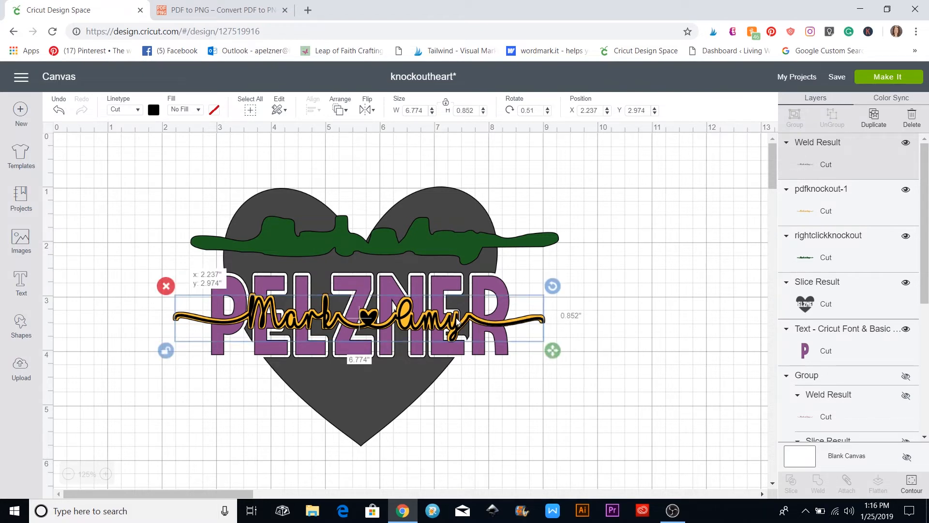
{"action": "left_click_drag", "start_coordinate": [456, 318], "coordinate": [456, 319]}
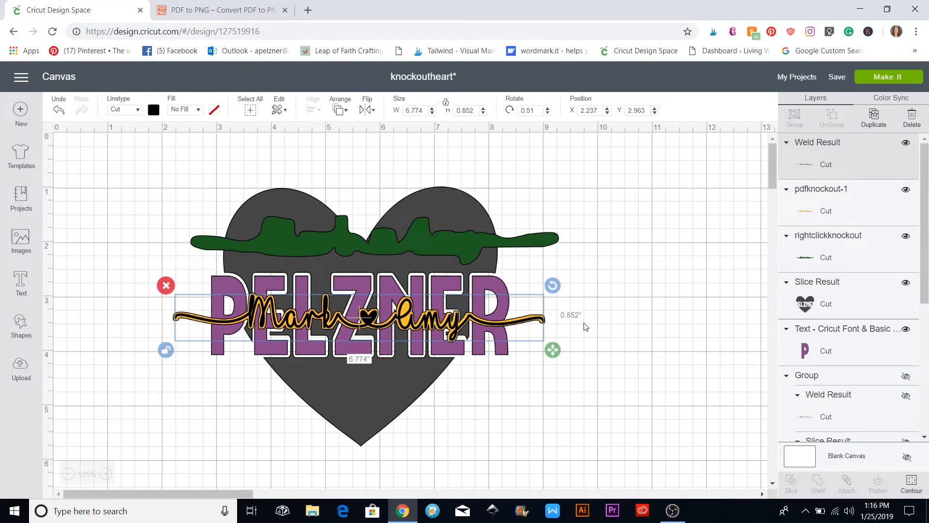
{"action": "left_click", "coordinate": [663, 321]}
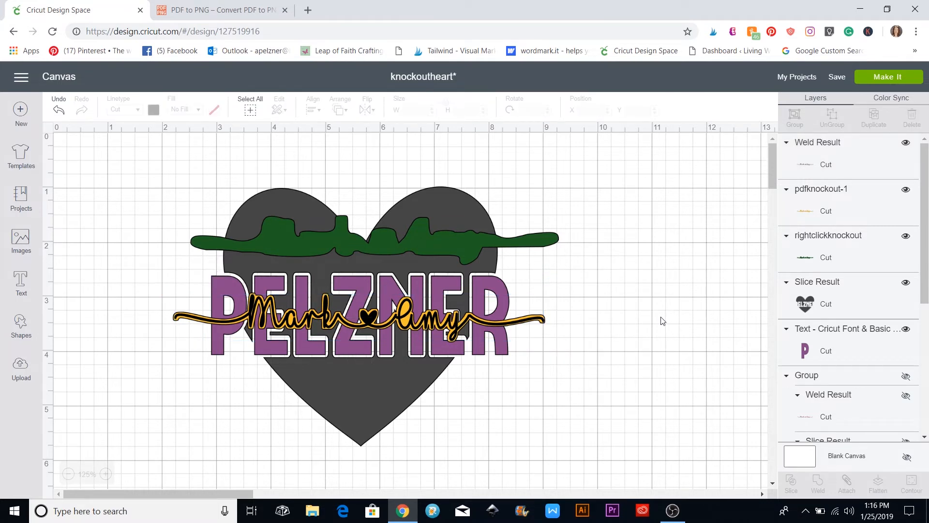
{"action": "left_click", "coordinate": [425, 325]}
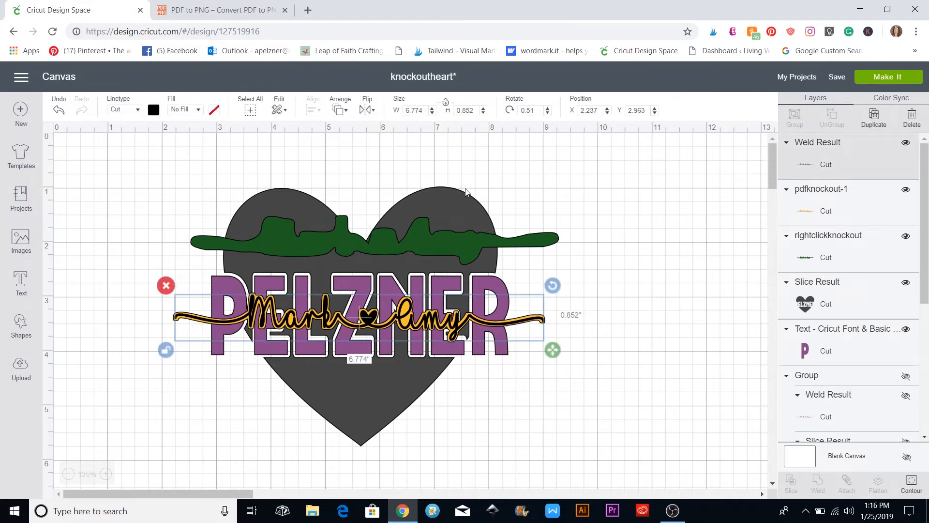
{"action": "left_click", "coordinate": [451, 201]}
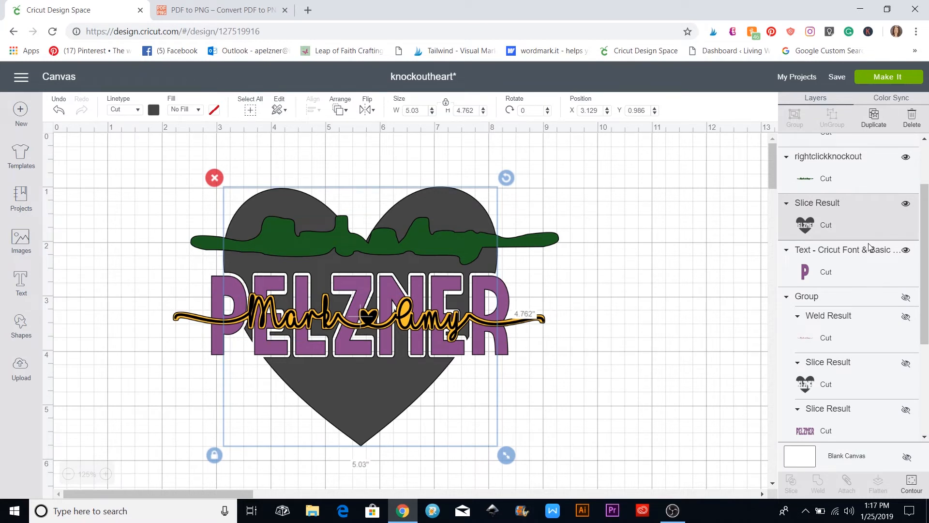
{"action": "left_click", "coordinate": [905, 205]}
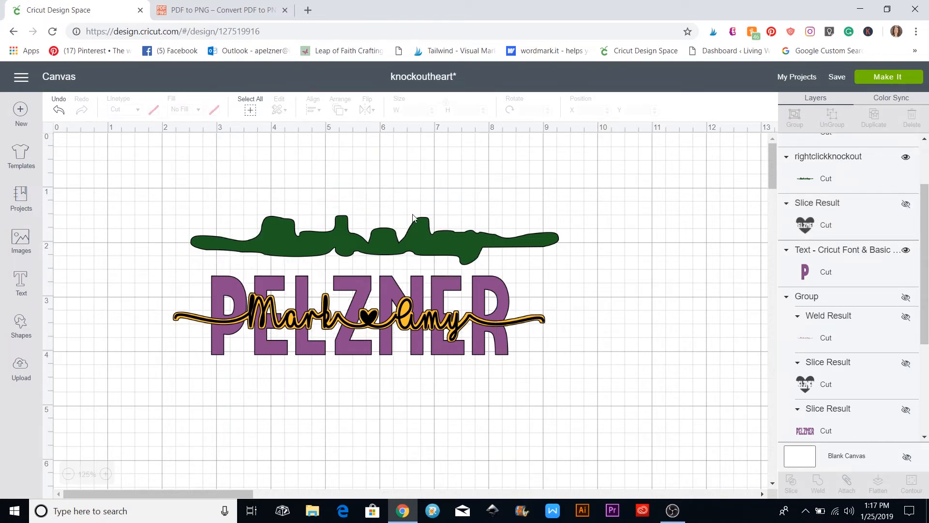
{"action": "left_click", "coordinate": [410, 327]}
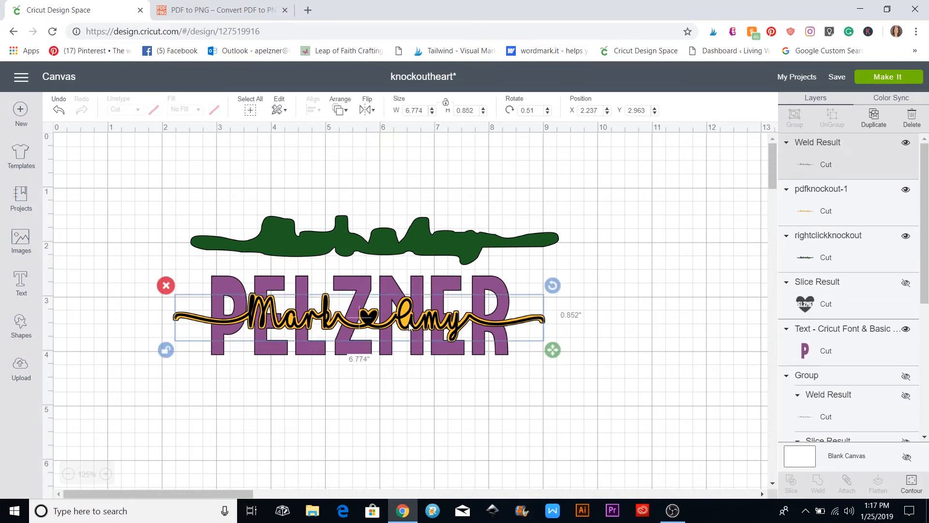
{"action": "left_click_drag", "start_coordinate": [410, 328], "coordinate": [405, 448]}
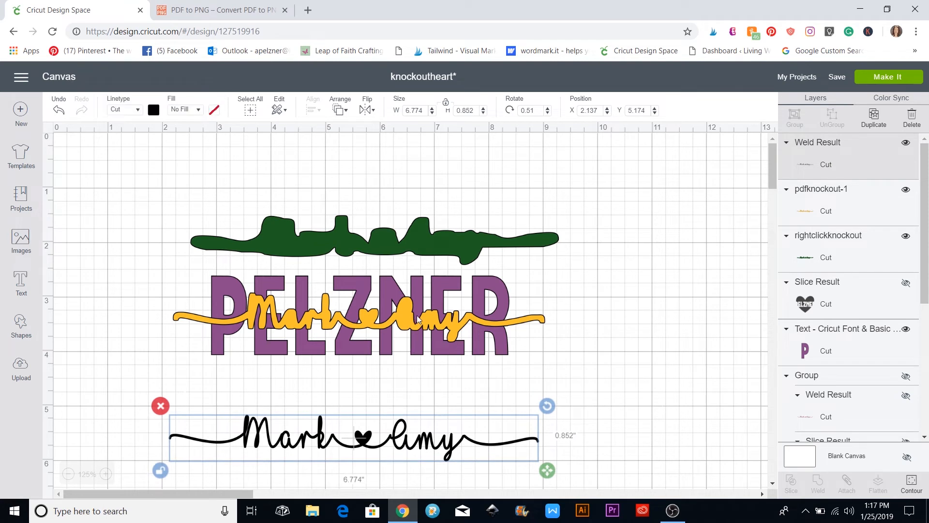
{"action": "left_click", "coordinate": [169, 280]}
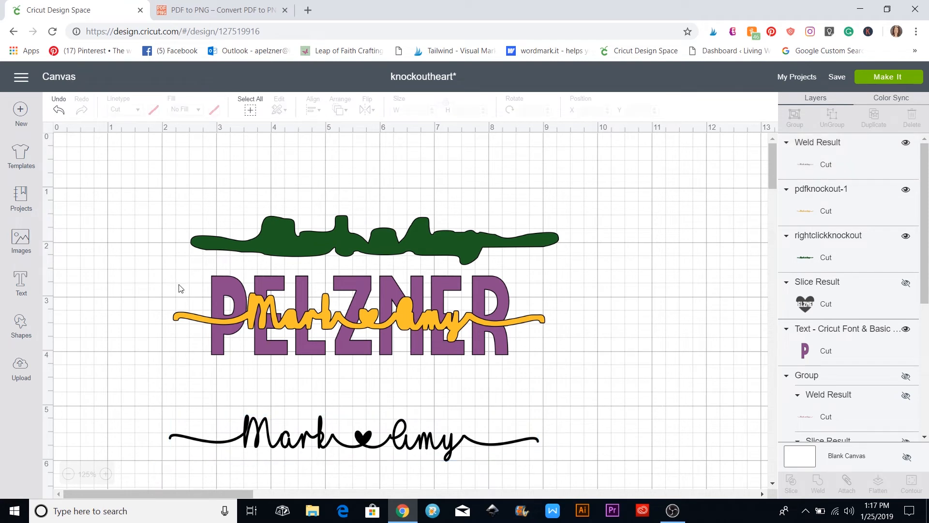
Duplicate the purple PELZNER text to the right and place the green shape on it
{"action": "left_click", "coordinate": [235, 282]}
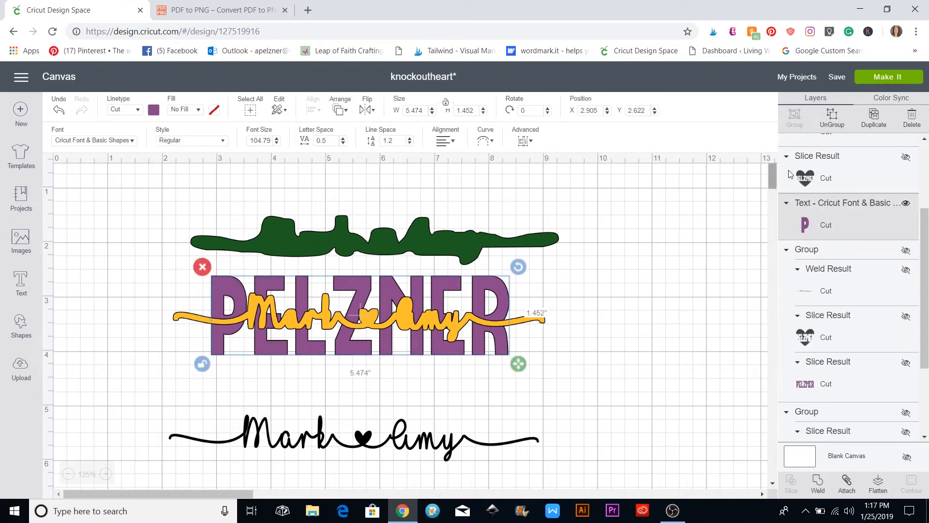
{"action": "left_click", "coordinate": [876, 121]}
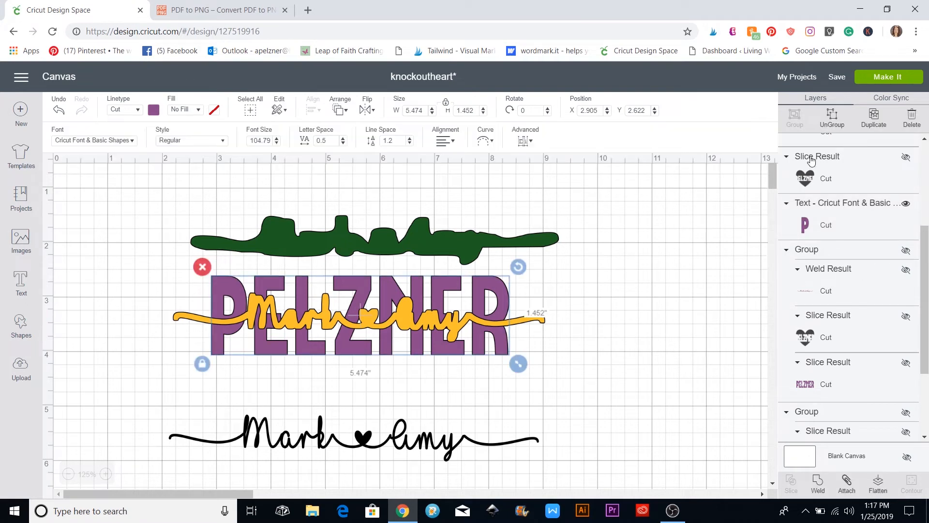
{"action": "left_click_drag", "start_coordinate": [408, 359], "coordinate": [773, 310]}
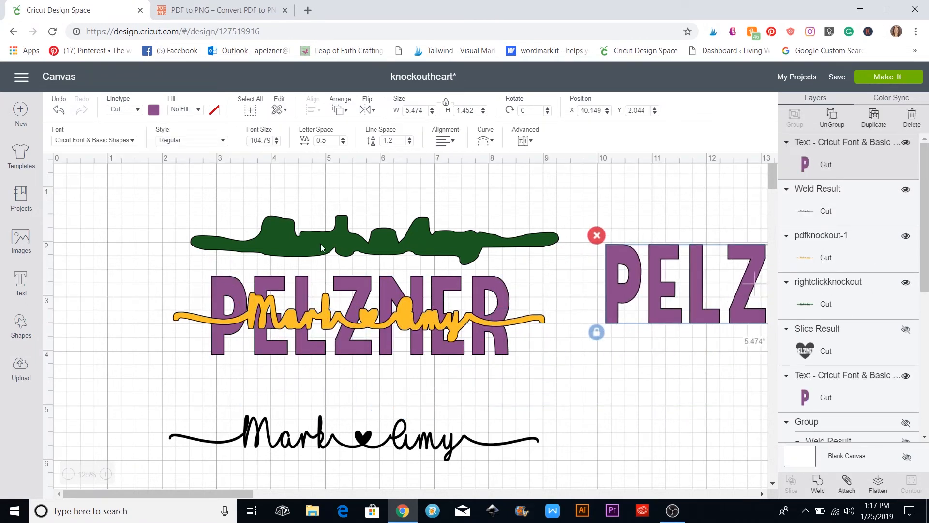
{"action": "left_click_drag", "start_coordinate": [323, 244], "coordinate": [770, 251]}
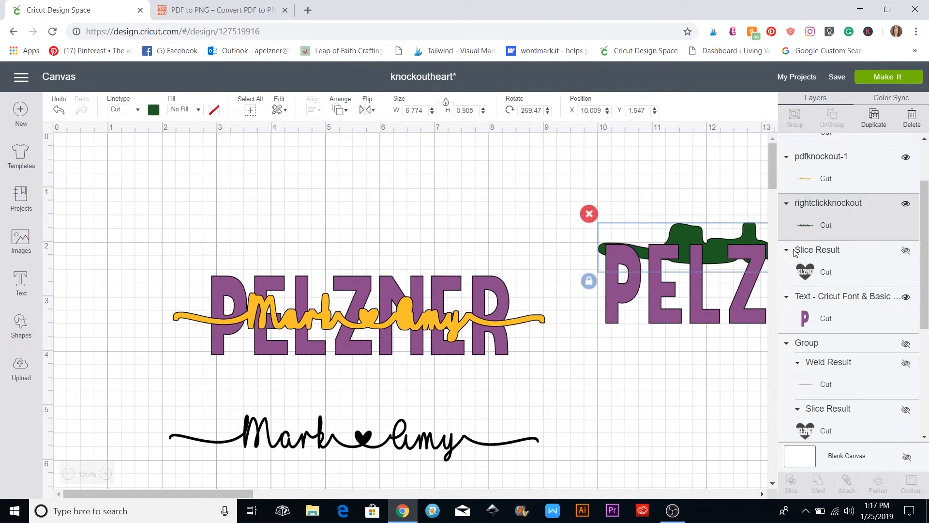
Slice the yellow backing with the original PELZNER text
{"action": "left_click", "coordinate": [675, 399]}
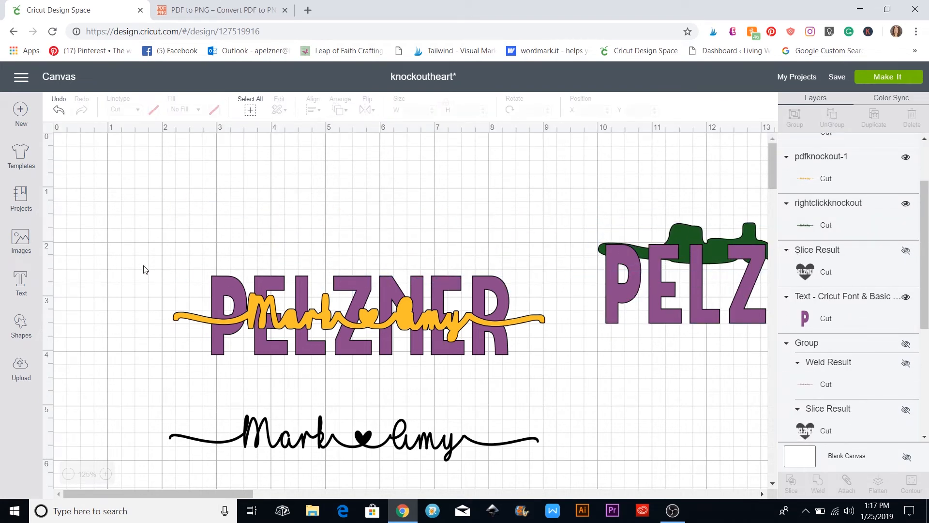
{"action": "left_click_drag", "start_coordinate": [142, 264], "coordinate": [555, 382]}
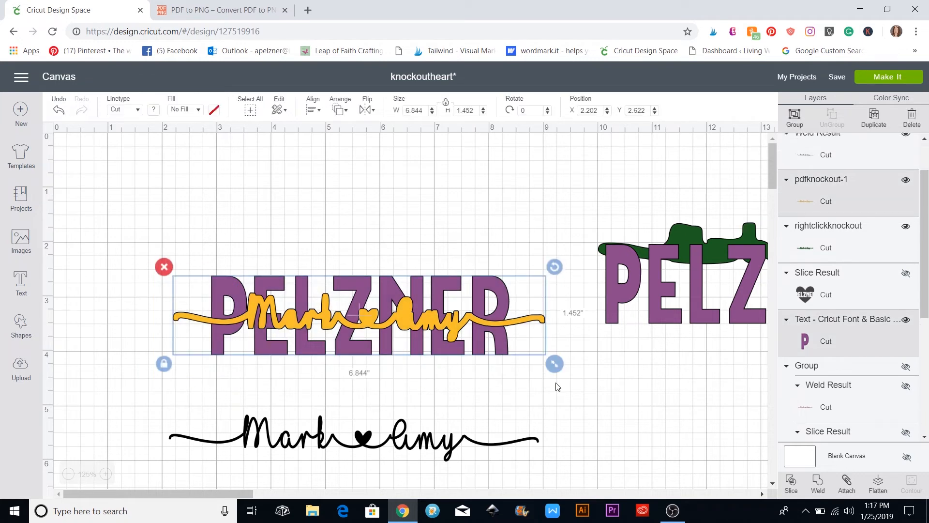
{"action": "left_click", "coordinate": [791, 481]}
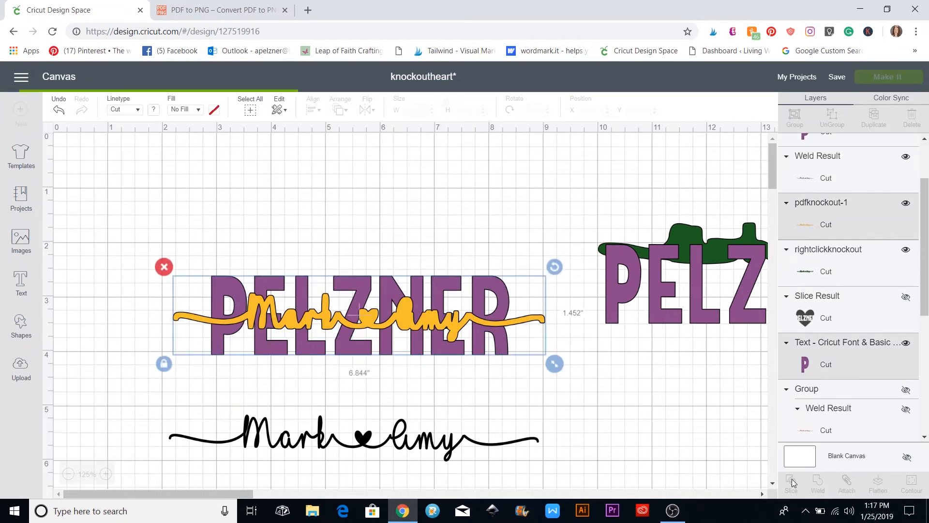
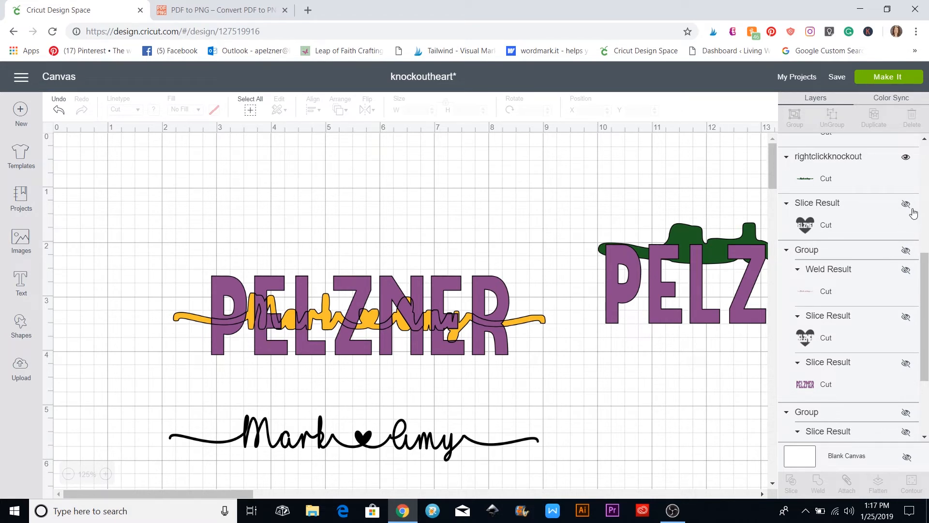
Make the knockout heart slice visible and move the PELZNER letters off it to the right
{"action": "scroll", "coordinate": [919, 294], "scroll_direction": "up", "scroll_amount": 5}
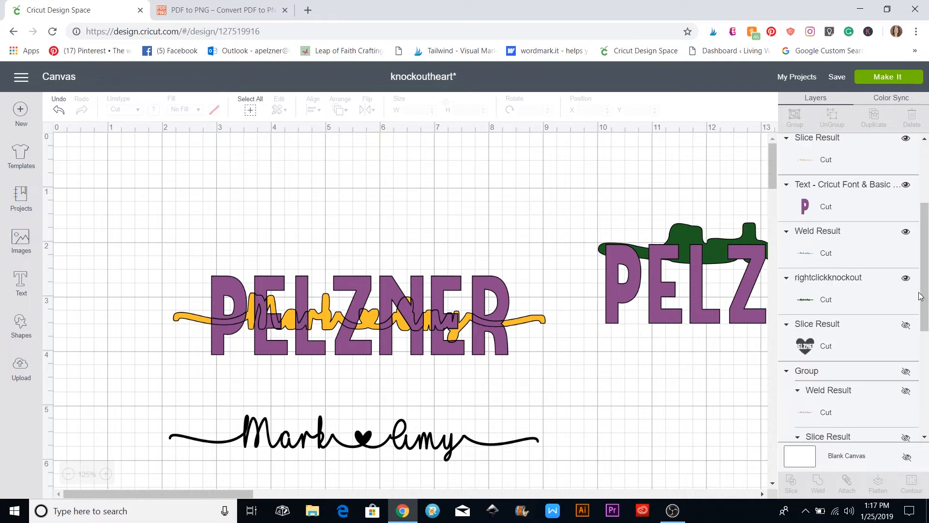
{"action": "scroll", "coordinate": [918, 294], "scroll_direction": "down", "scroll_amount": 3}
{"action": "left_click", "coordinate": [907, 344]}
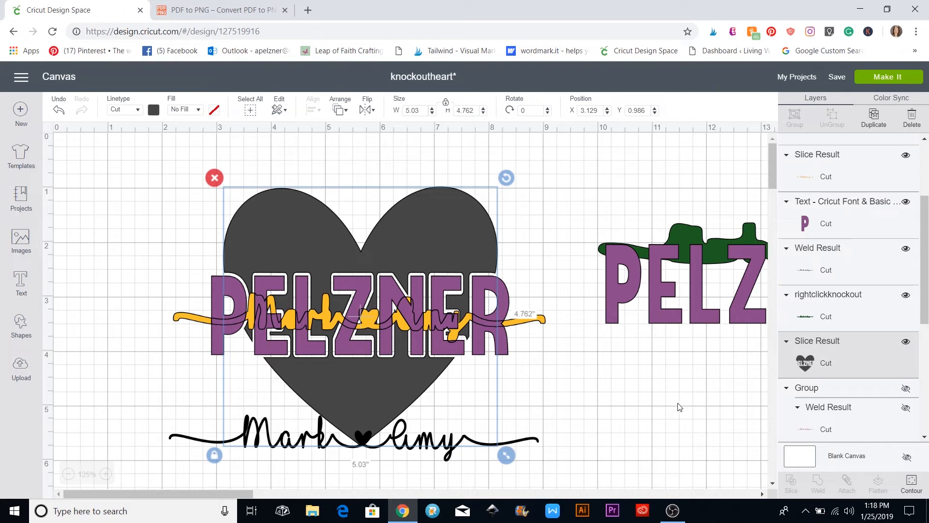
{"action": "left_click", "coordinate": [653, 407]}
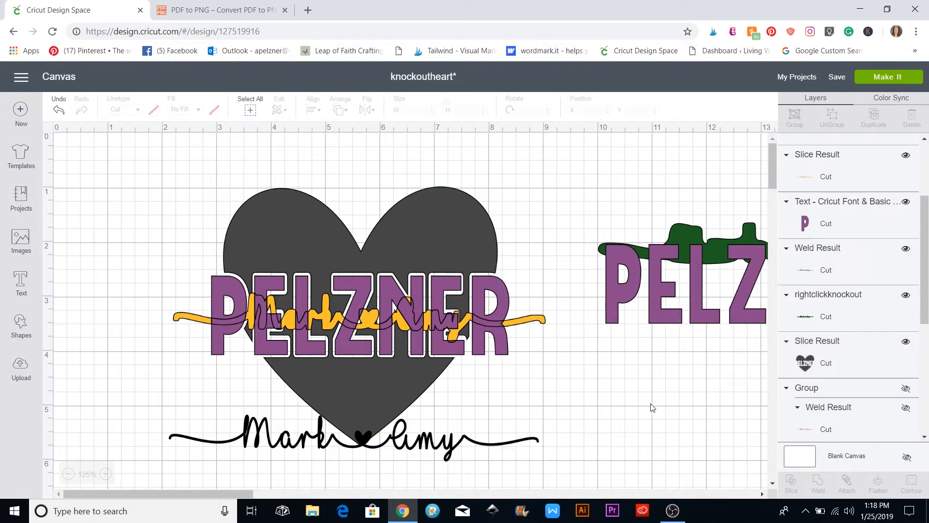
{"action": "left_click", "coordinate": [499, 291]}
{"action": "left_click_drag", "start_coordinate": [498, 291], "coordinate": [757, 360]}
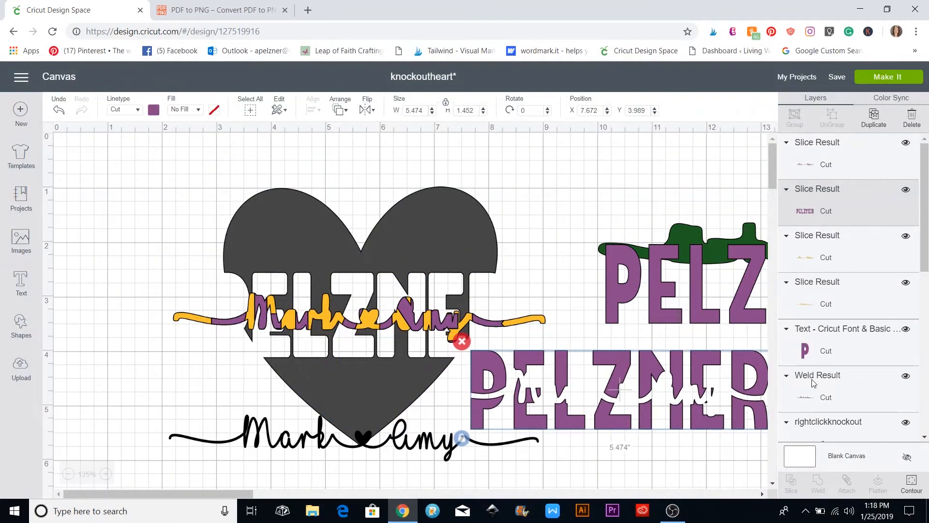
{"action": "left_click_drag", "start_coordinate": [581, 398], "coordinate": [726, 437]}
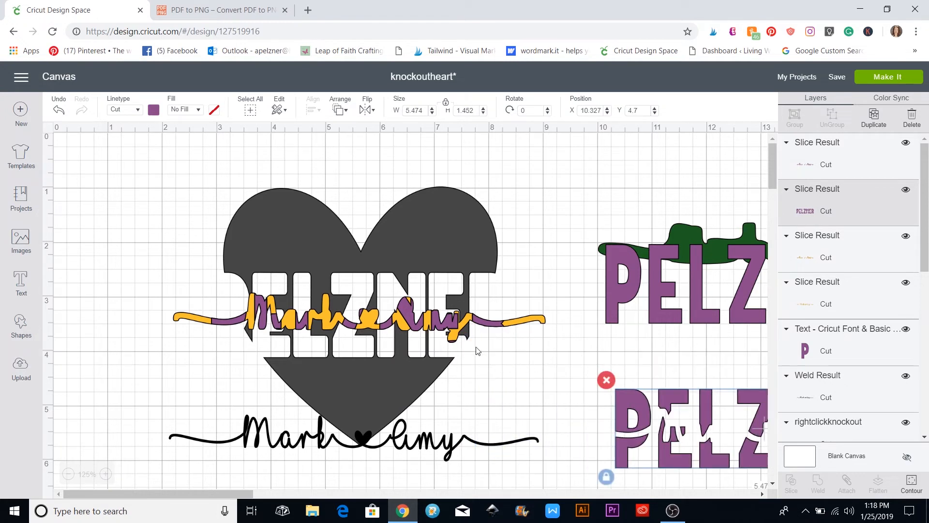
Weld the purple, orange and yellow swash name pieces into one shape
{"action": "left_click", "coordinate": [406, 322]}
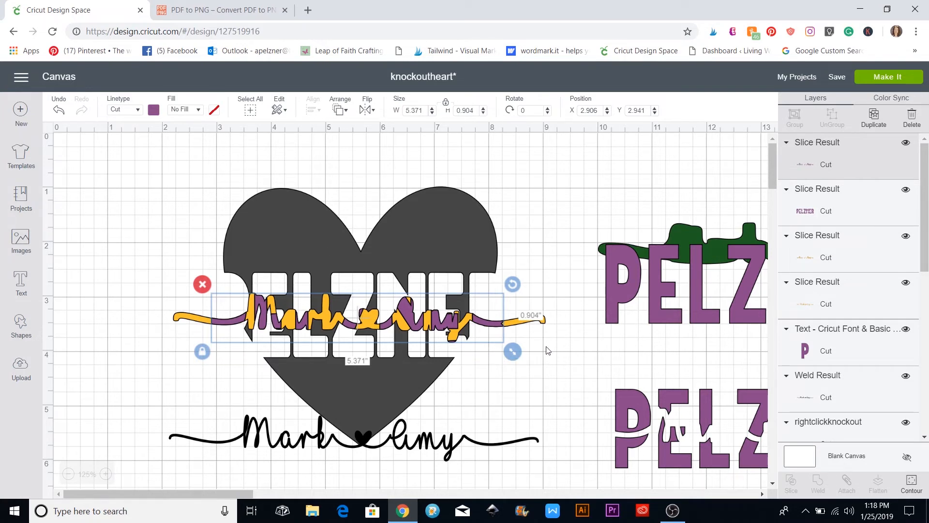
{"action": "left_click", "coordinate": [543, 320], "text": "shift"}
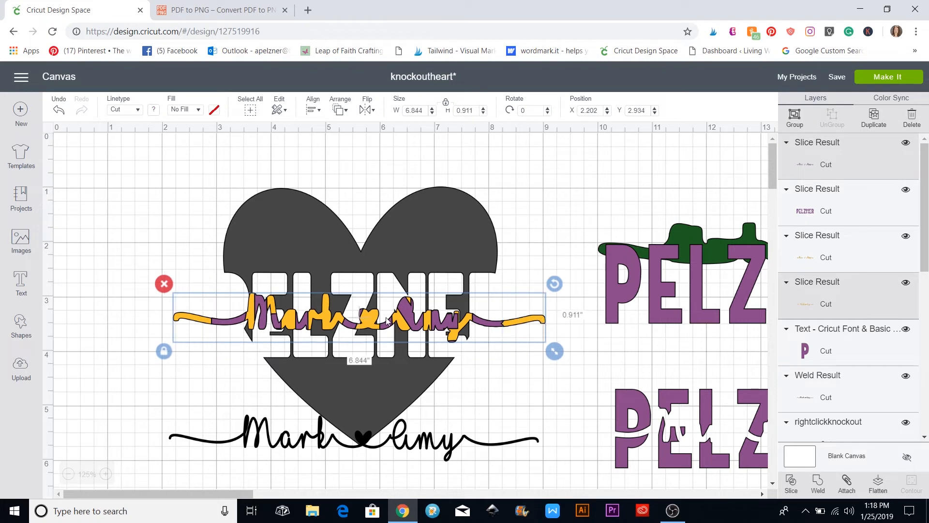
{"action": "left_click", "coordinate": [817, 481]}
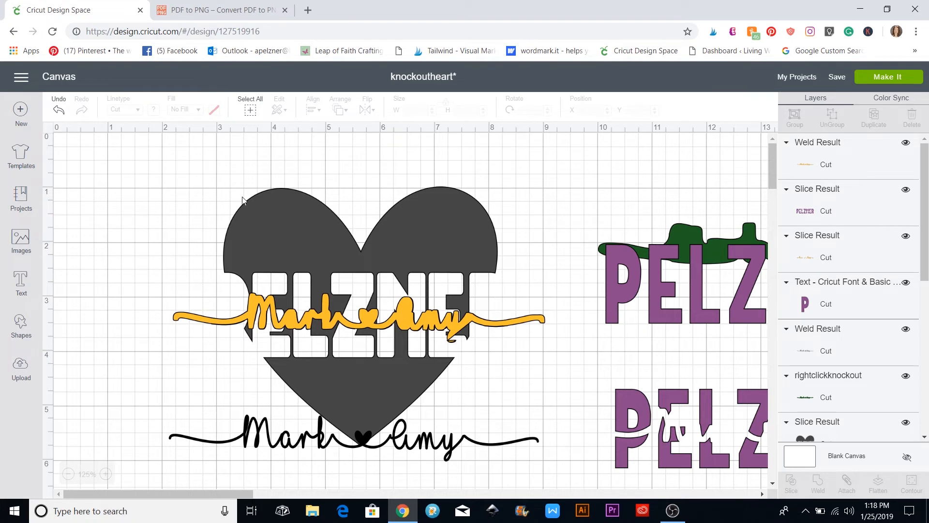
{"action": "left_click", "coordinate": [457, 249]}
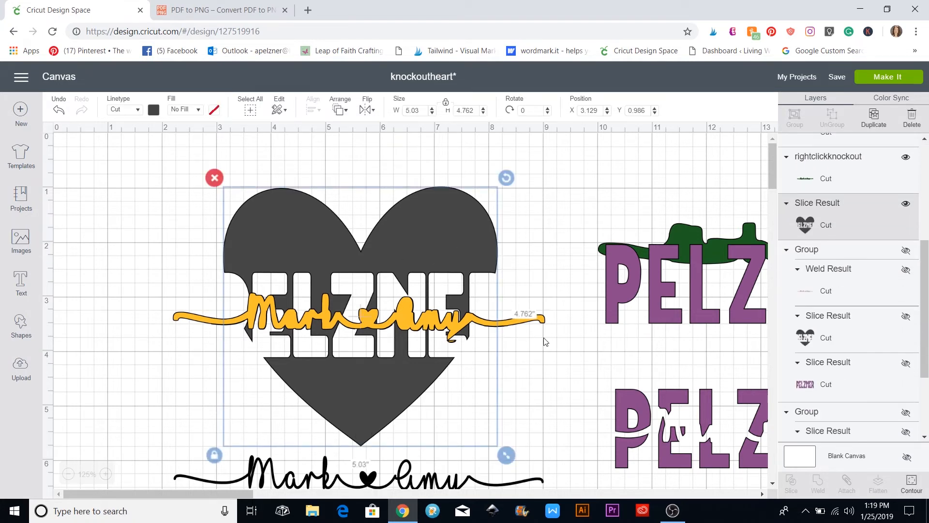
Slice the welded yellow name out of the heart and move the sliced heart aside
{"action": "left_click", "coordinate": [543, 319], "text": "shift"}
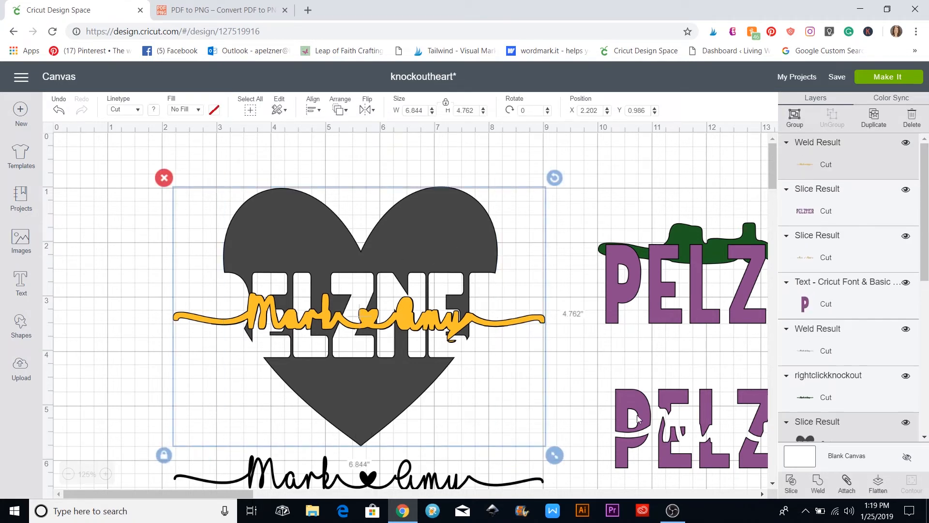
{"action": "left_click", "coordinate": [790, 482]}
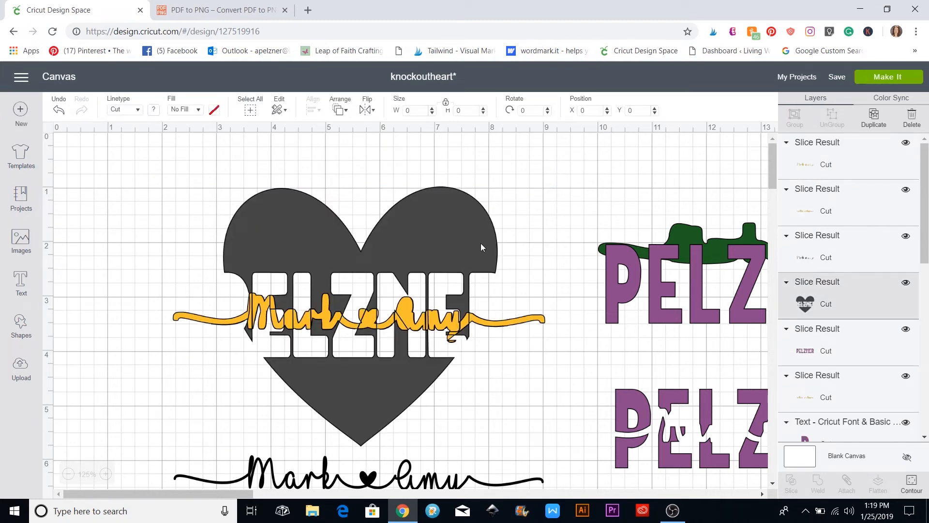
{"action": "left_click_drag", "start_coordinate": [480, 243], "coordinate": [792, 315]}
Delete the leftover yellow script pieces, then return the heart left with PELZNER over it
{"action": "left_click_drag", "start_coordinate": [194, 269], "coordinate": [486, 360]}
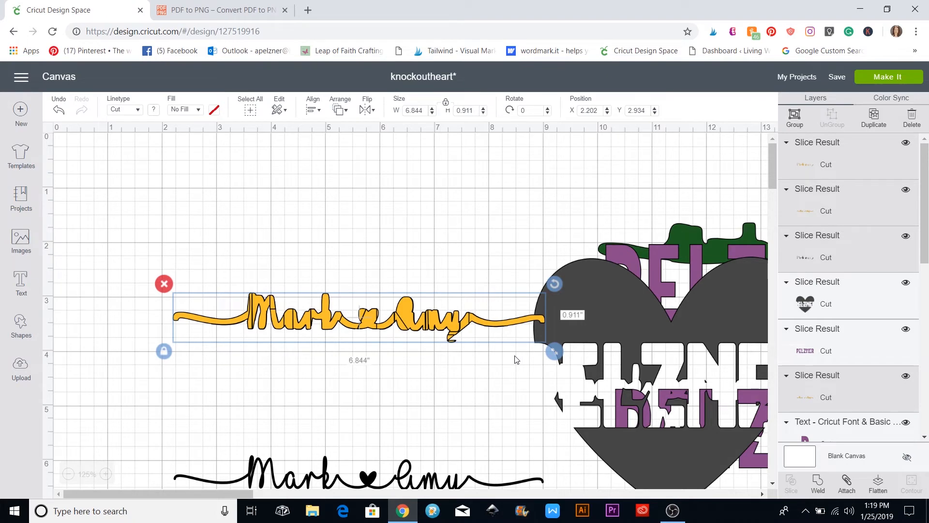
{"action": "key", "text": "Delete"}
{"action": "left_click_drag", "start_coordinate": [573, 311], "coordinate": [244, 220]}
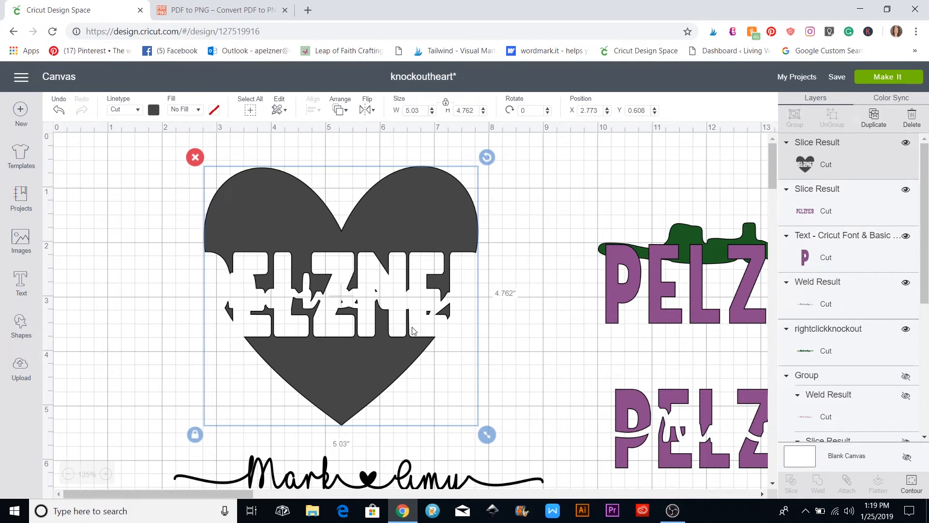
{"action": "left_click_drag", "start_coordinate": [621, 409], "coordinate": [149, 266]}
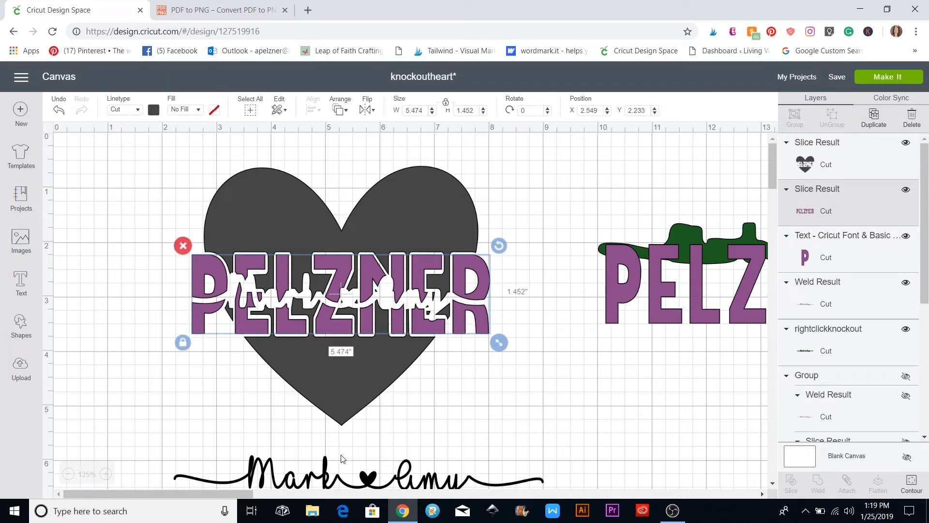
{"action": "left_click", "coordinate": [462, 484]}
{"action": "left_click", "coordinate": [450, 477]}
{"action": "left_click_drag", "start_coordinate": [448, 455], "coordinate": [431, 291]}
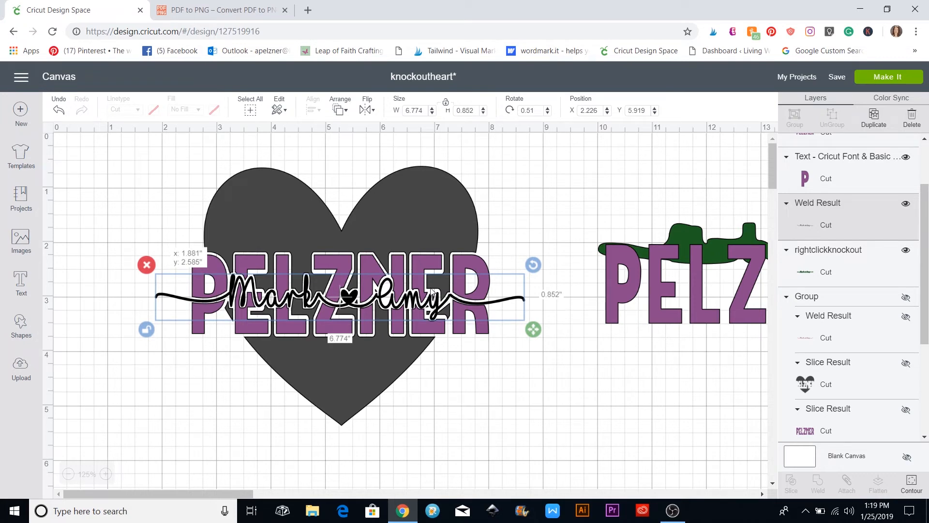
{"action": "left_click", "coordinate": [509, 439]}
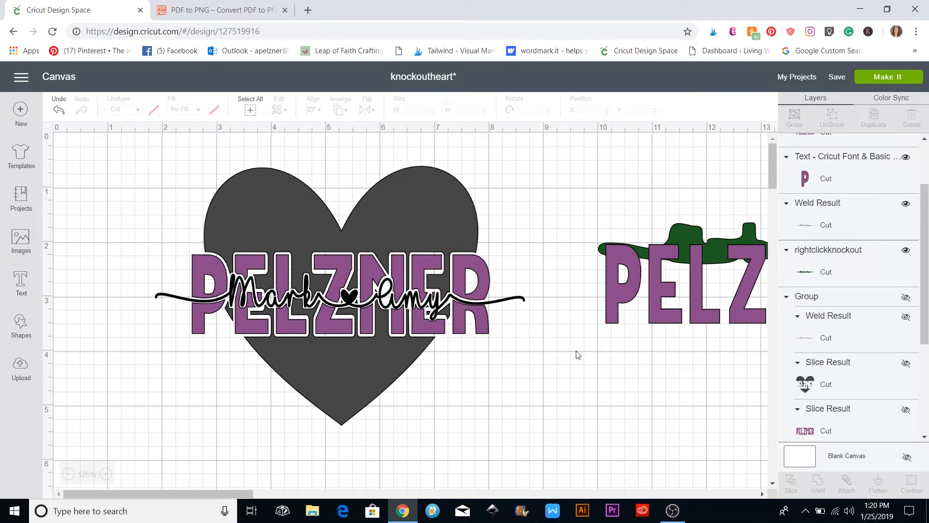
Select the heart design and nudge its name line slightly right
{"action": "left_click_drag", "start_coordinate": [168, 158], "coordinate": [496, 423]}
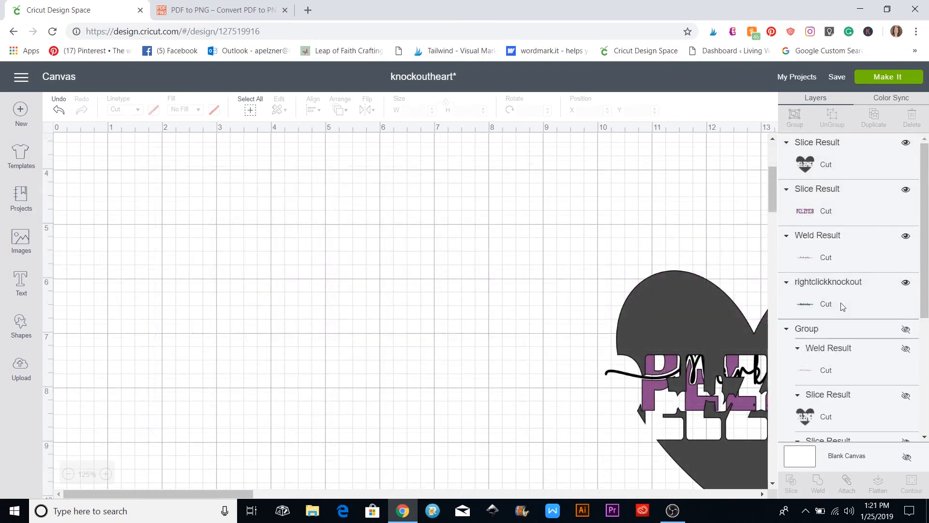
{"action": "scroll", "coordinate": [894, 269], "scroll_direction": "down", "scroll_amount": 4}
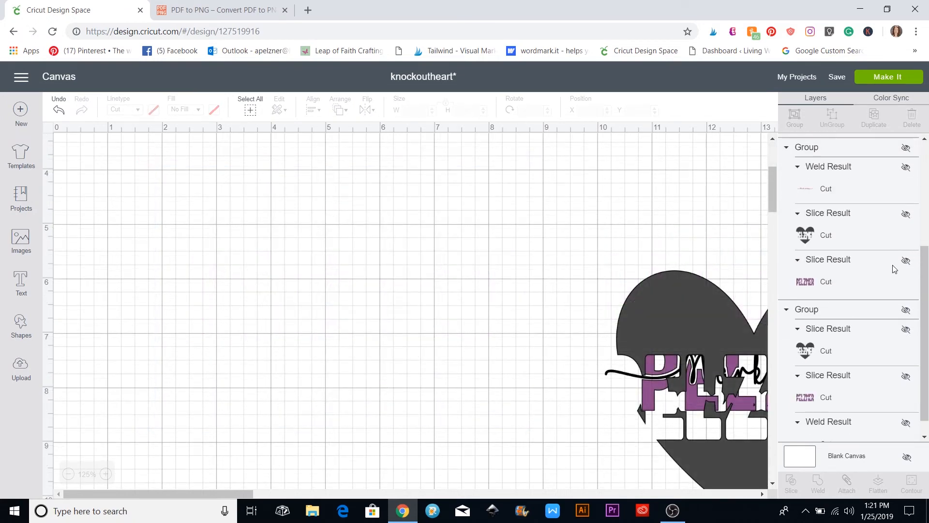
{"action": "left_click", "coordinate": [902, 217]}
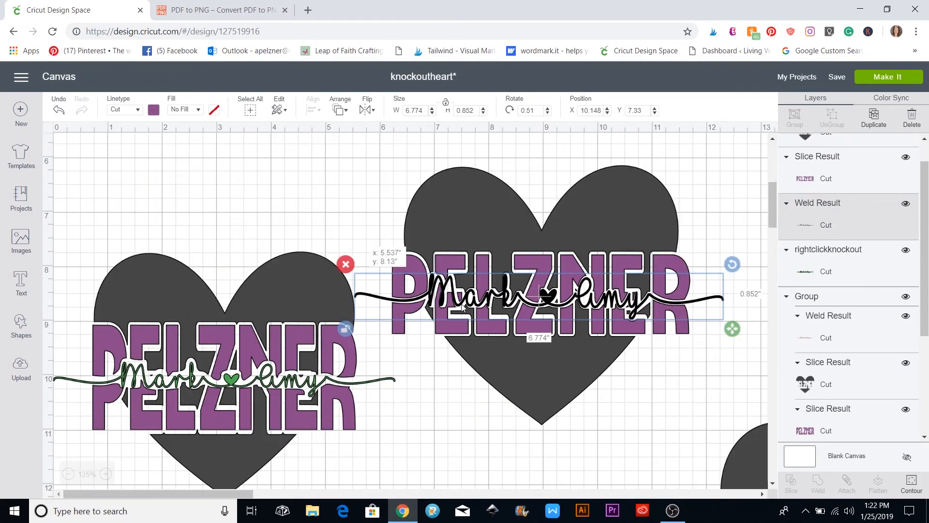
{"action": "left_click_drag", "start_coordinate": [462, 307], "coordinate": [464, 308]}
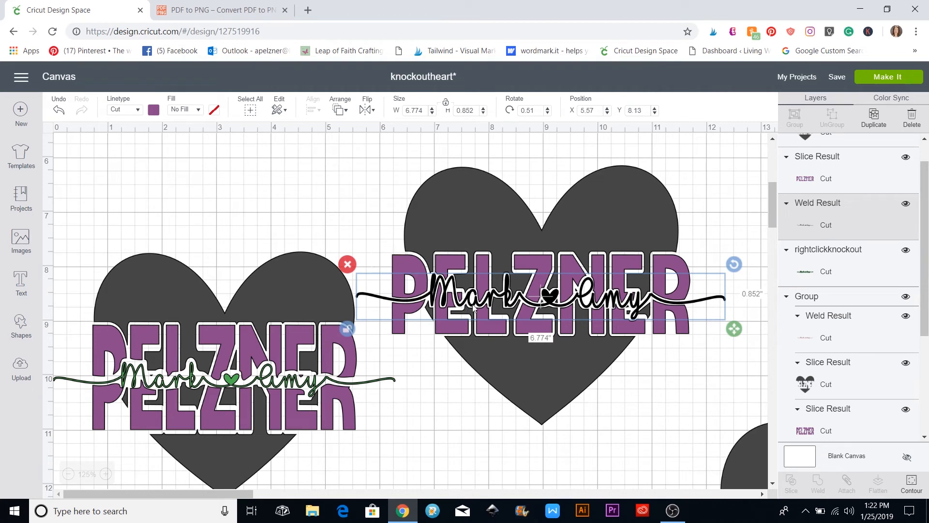
{"action": "left_click", "coordinate": [650, 434]}
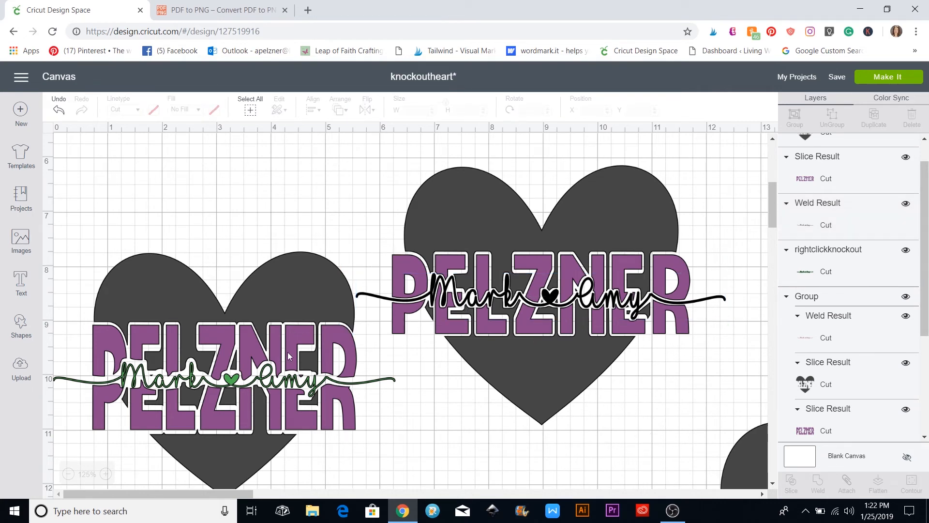
{"action": "scroll", "coordinate": [287, 352], "scroll_direction": "down", "scroll_amount": 1}
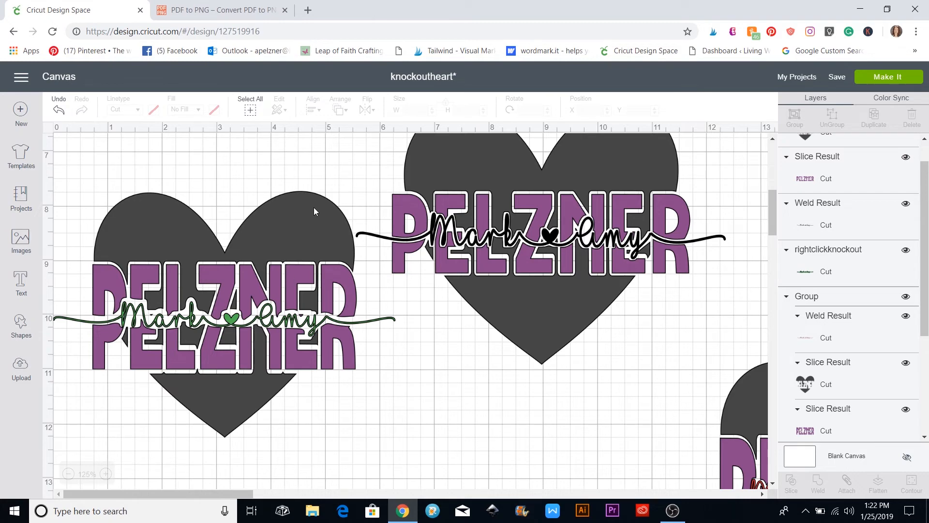
{"action": "scroll", "coordinate": [317, 203], "scroll_direction": "up", "scroll_amount": 6}
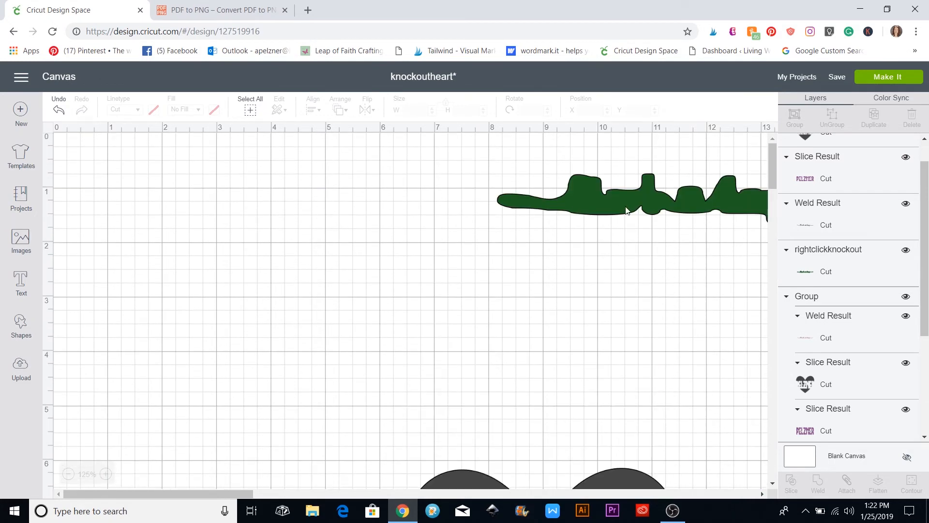
Bring the green knockout shape over to the left side of the canvas
{"action": "left_click_drag", "start_coordinate": [626, 210], "coordinate": [244, 333]}
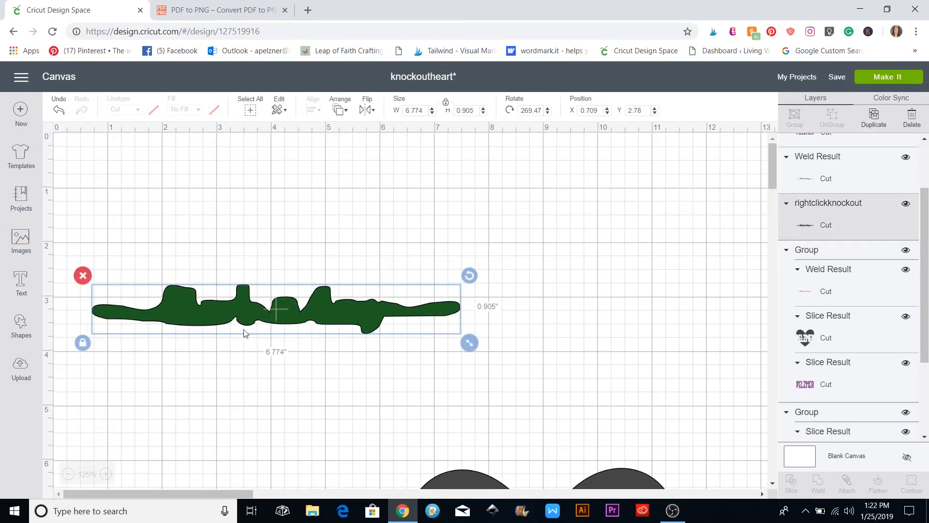
{"action": "scroll", "coordinate": [244, 333], "scroll_direction": "down", "scroll_amount": 2}
{"action": "left_click_drag", "start_coordinate": [298, 204], "coordinate": [366, 290]}
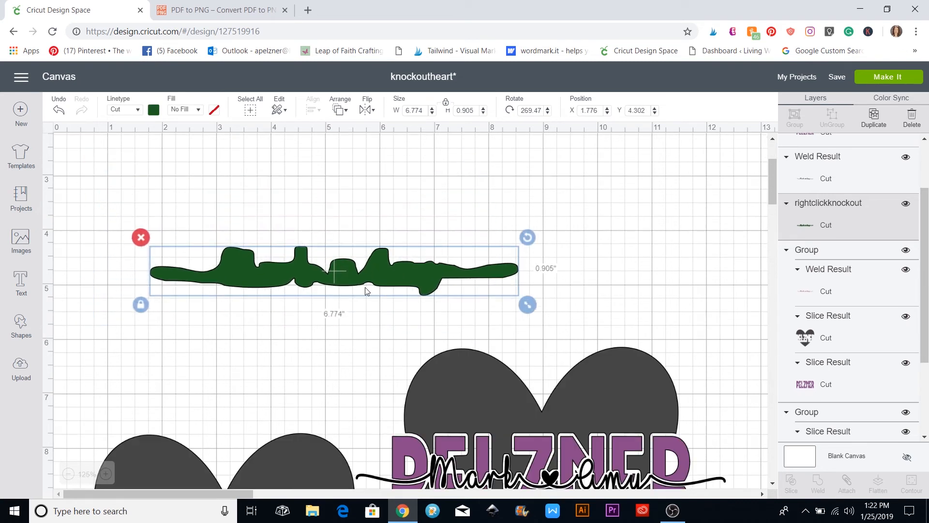
{"action": "scroll", "coordinate": [339, 333], "scroll_direction": "down", "scroll_amount": 2}
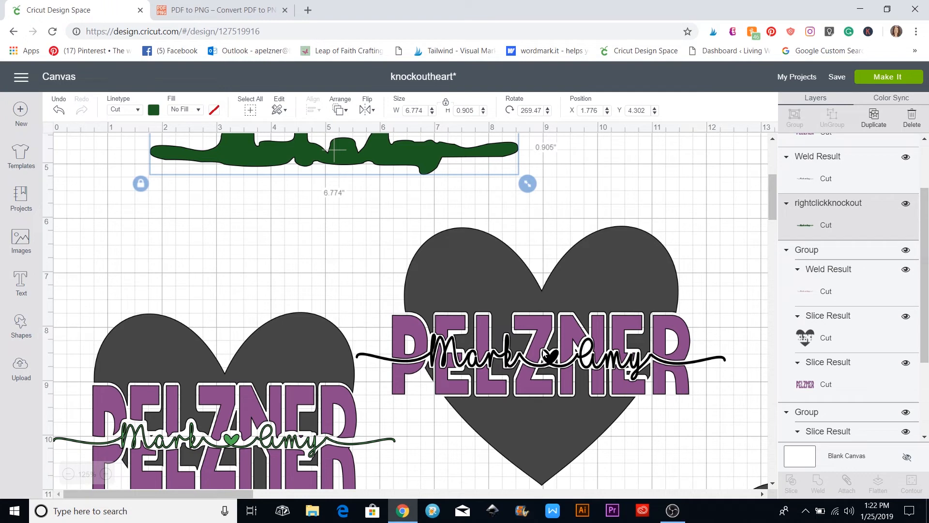
{"action": "scroll", "coordinate": [478, 393], "scroll_direction": "down", "scroll_amount": 1}
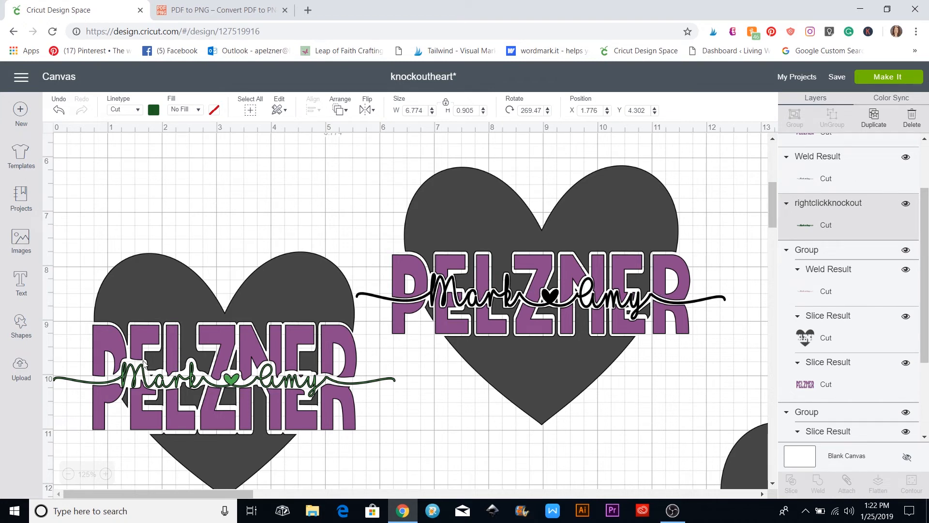
{"action": "left_click", "coordinate": [113, 372]}
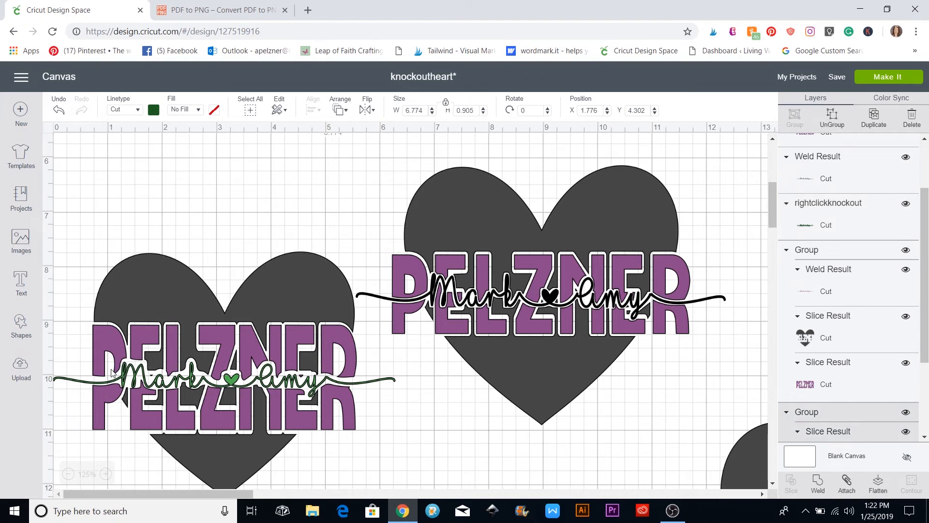
{"action": "left_click", "coordinate": [238, 212]}
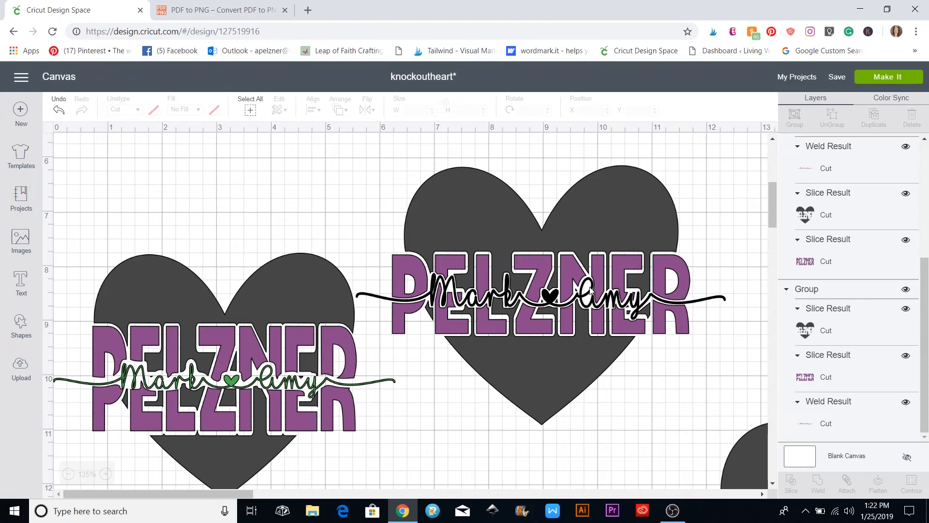
Move the right heart design down-right near the canvas edge and nudge the left heart down-left
{"action": "scroll", "coordinate": [314, 409], "scroll_direction": "down", "scroll_amount": 3}
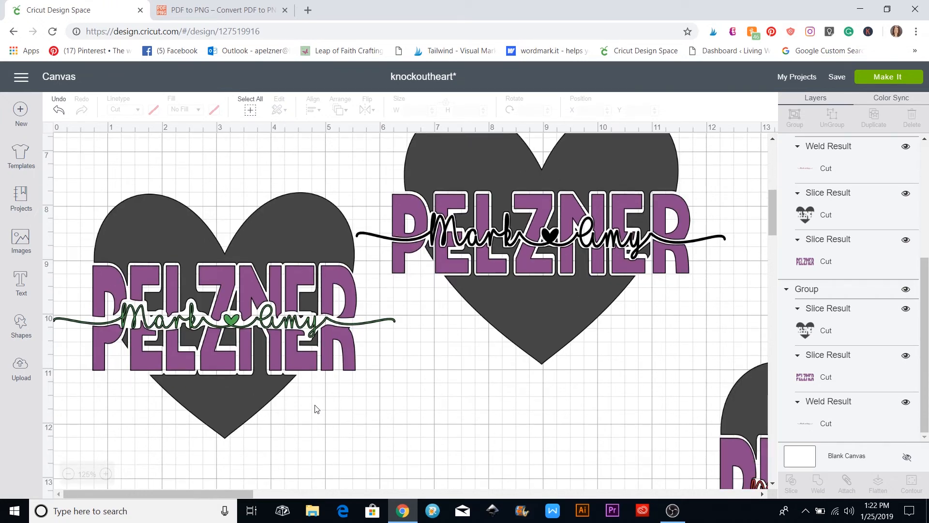
{"action": "scroll", "coordinate": [316, 409], "scroll_direction": "up", "scroll_amount": 5}
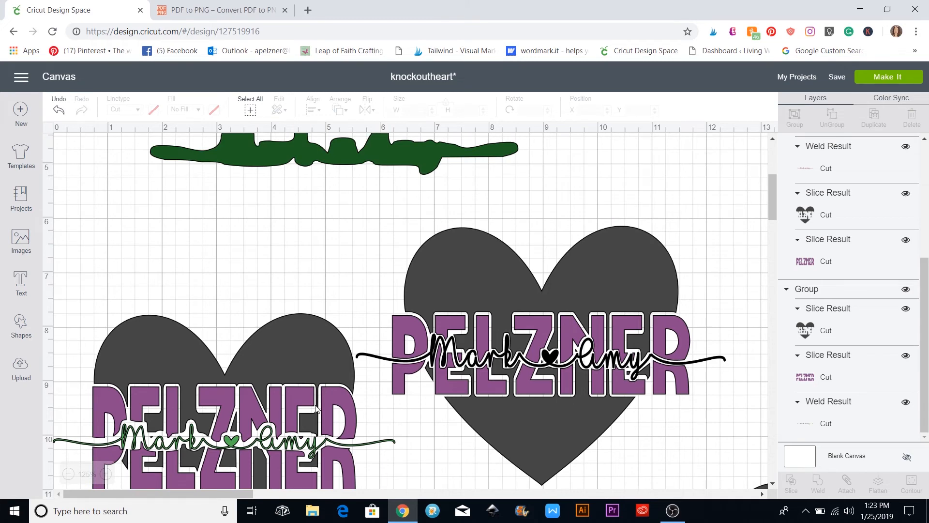
{"action": "scroll", "coordinate": [316, 409], "scroll_direction": "up", "scroll_amount": 4}
{"action": "scroll", "coordinate": [316, 409], "scroll_direction": "down", "scroll_amount": 4}
{"action": "left_click_drag", "start_coordinate": [416, 224], "coordinate": [704, 417]}
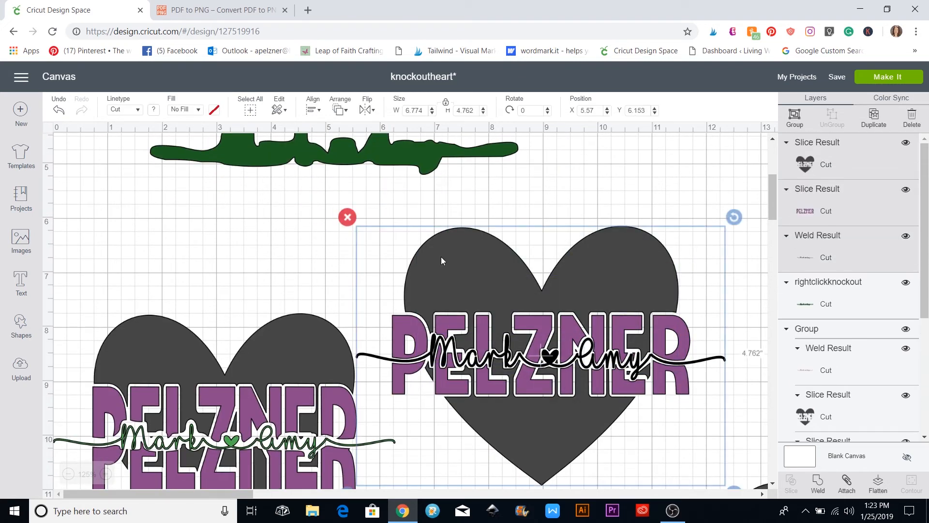
{"action": "left_click_drag", "start_coordinate": [441, 261], "coordinate": [744, 457]}
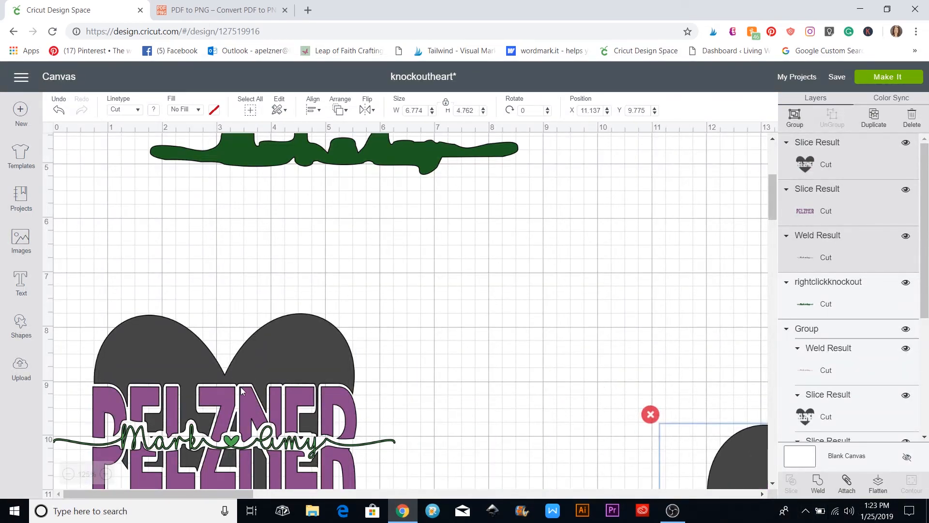
{"action": "left_click_drag", "start_coordinate": [315, 356], "coordinate": [303, 380]}
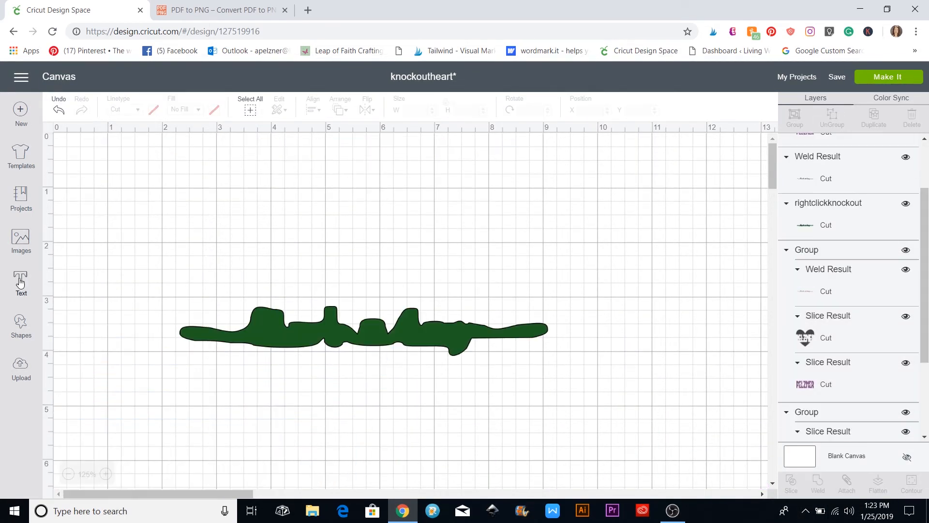
Add PELZNER text in the AR JULIAN font with 0.4 letter spacing
{"action": "left_click", "coordinate": [20, 283]}
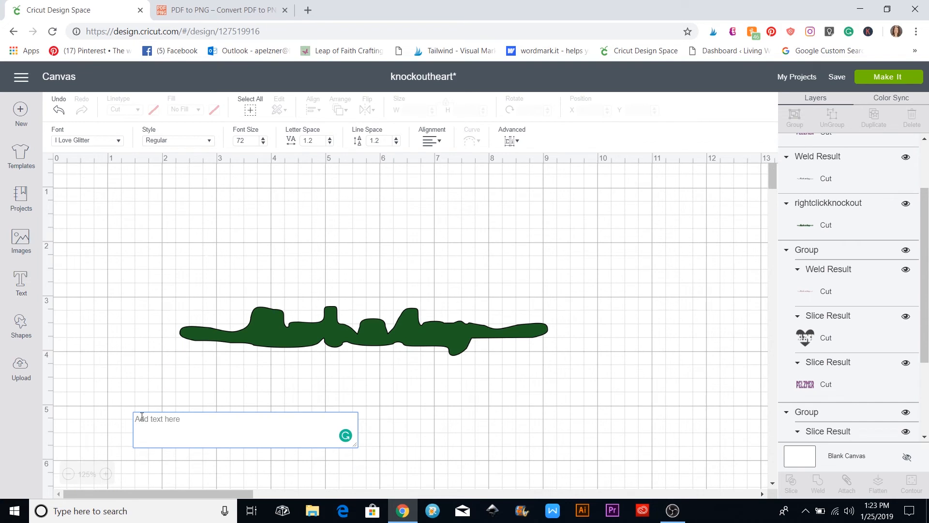
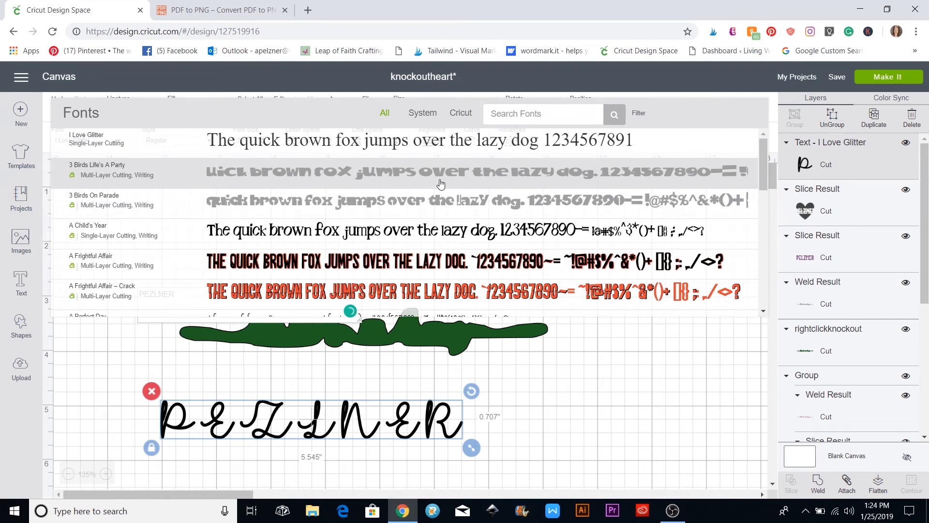
{"action": "scroll", "coordinate": [358, 170], "scroll_direction": "down", "scroll_amount": 3}
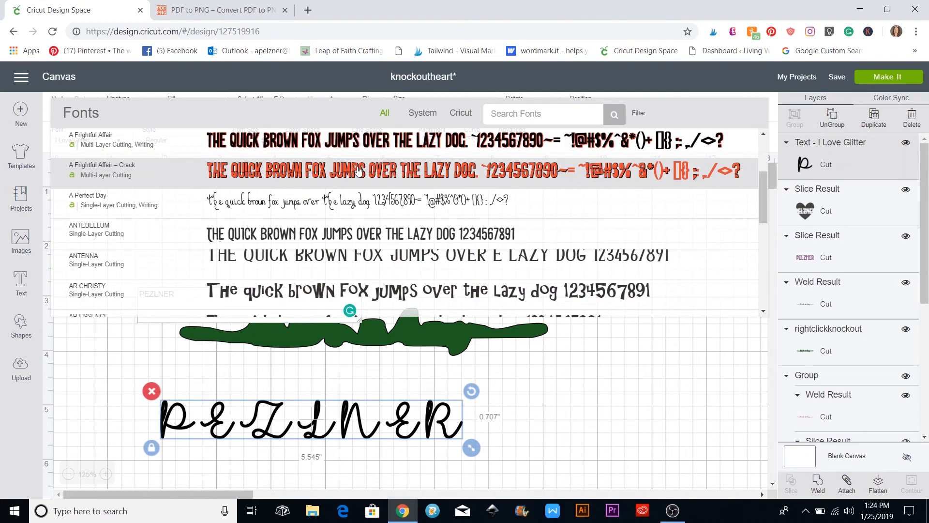
{"action": "scroll", "coordinate": [358, 170], "scroll_direction": "down", "scroll_amount": 5}
{"action": "left_click", "coordinate": [209, 291]}
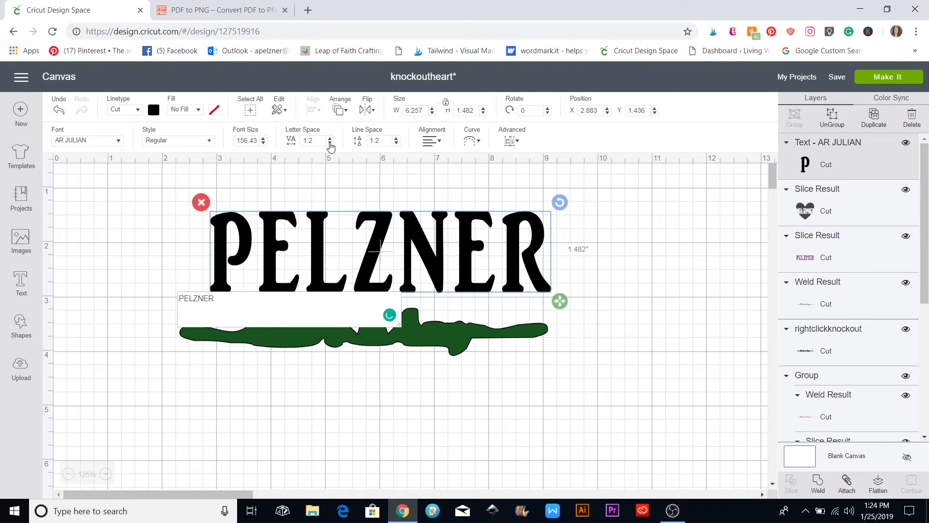
{"action": "left_click", "coordinate": [330, 143]}
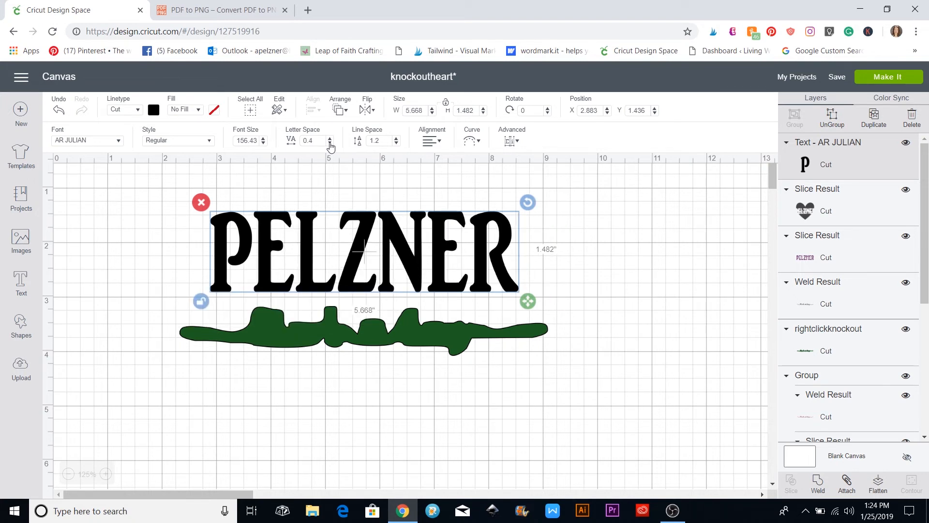
Lay the green knockout shape across PELZNER and send it to the front
{"action": "left_click_drag", "start_coordinate": [459, 349], "coordinate": [459, 272]}
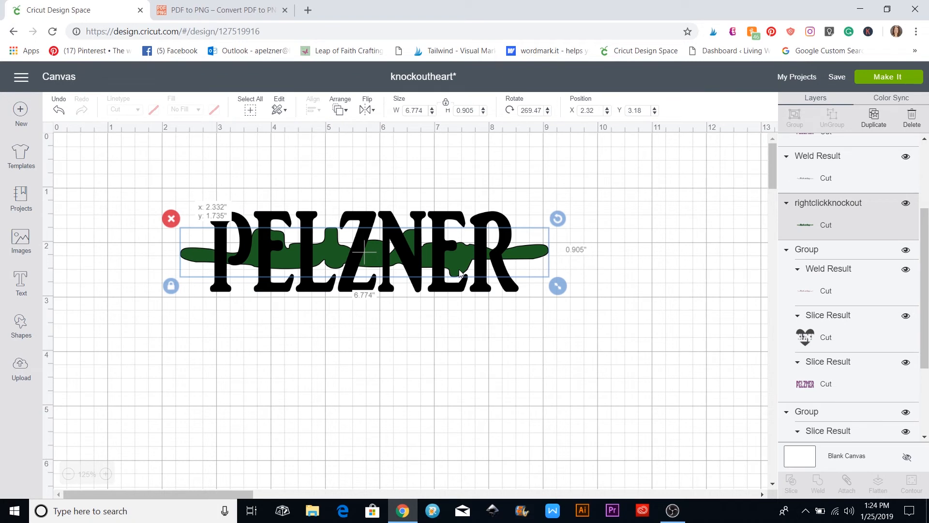
{"action": "left_click", "coordinate": [346, 111]}
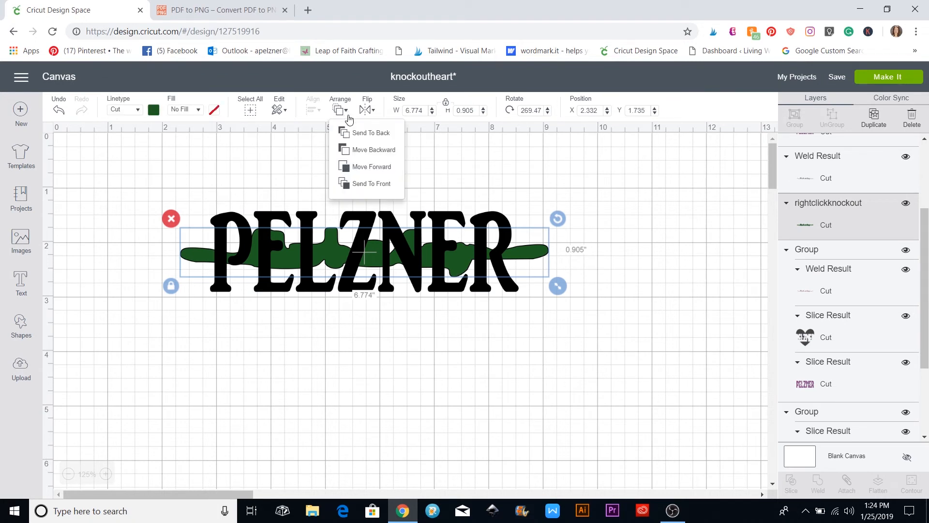
{"action": "left_click", "coordinate": [360, 186]}
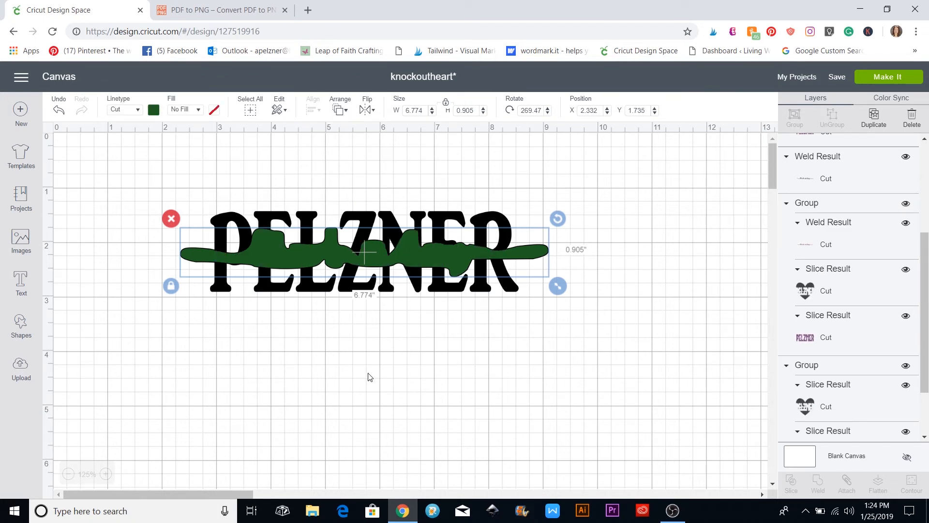
{"action": "left_click", "coordinate": [462, 396]}
{"action": "scroll", "coordinate": [573, 419], "scroll_direction": "down", "scroll_amount": 10}
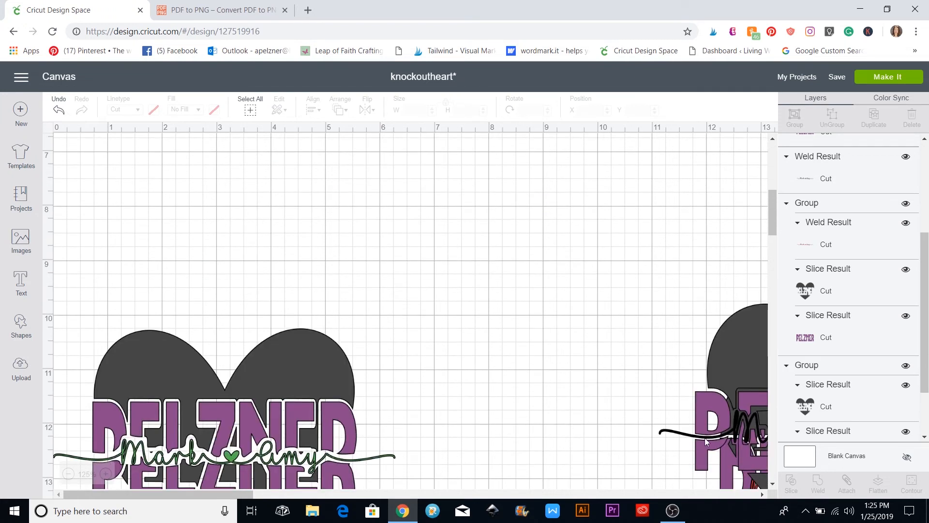
Move the heart design and the purple PELZNER slice out of the way to the left
{"action": "left_click_drag", "start_coordinate": [750, 423], "coordinate": [540, 473]}
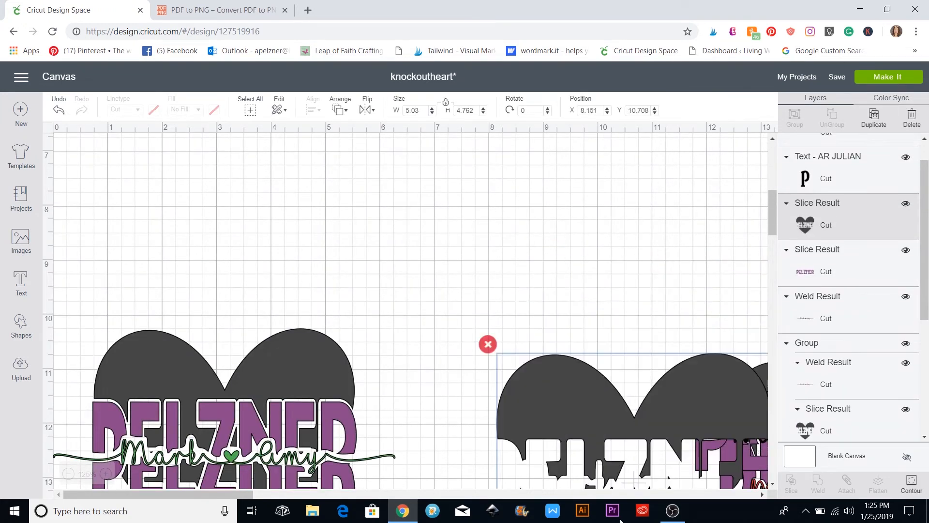
{"action": "left_click_drag", "start_coordinate": [712, 386], "coordinate": [457, 441]}
{"action": "left_click_drag", "start_coordinate": [750, 419], "coordinate": [237, 398]}
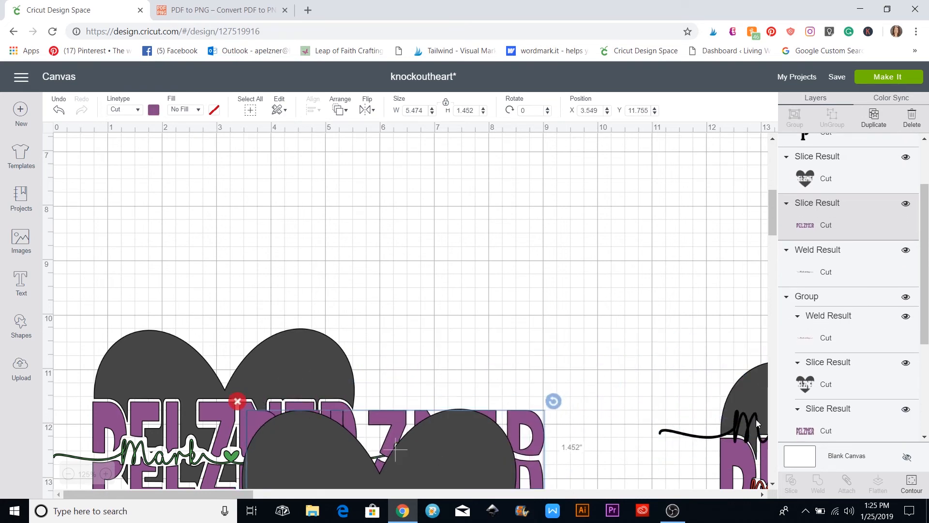
{"action": "left_click_drag", "start_coordinate": [696, 437], "coordinate": [310, 171]}
{"action": "scroll", "coordinate": [631, 300], "scroll_direction": "up", "scroll_amount": 4}
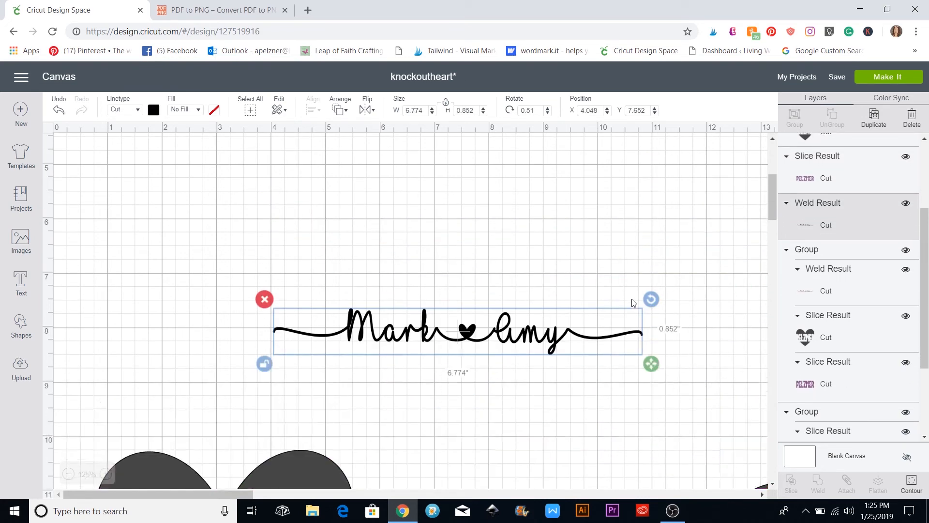
{"action": "left_click_drag", "start_coordinate": [526, 376], "coordinate": [457, 234]}
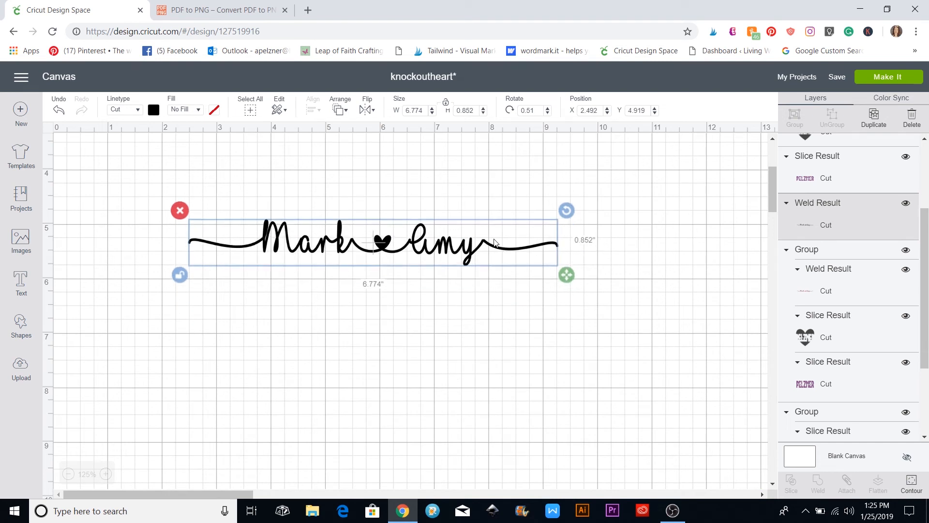
{"action": "scroll", "coordinate": [448, 431], "scroll_direction": "up", "scroll_amount": 4}
Place Mark ♥ Amy in front on the green shape, resized to 6.563 × 0.727 and slightly tilted
{"action": "left_click_drag", "start_coordinate": [434, 431], "coordinate": [427, 265]}
{"action": "left_click", "coordinate": [341, 110]}
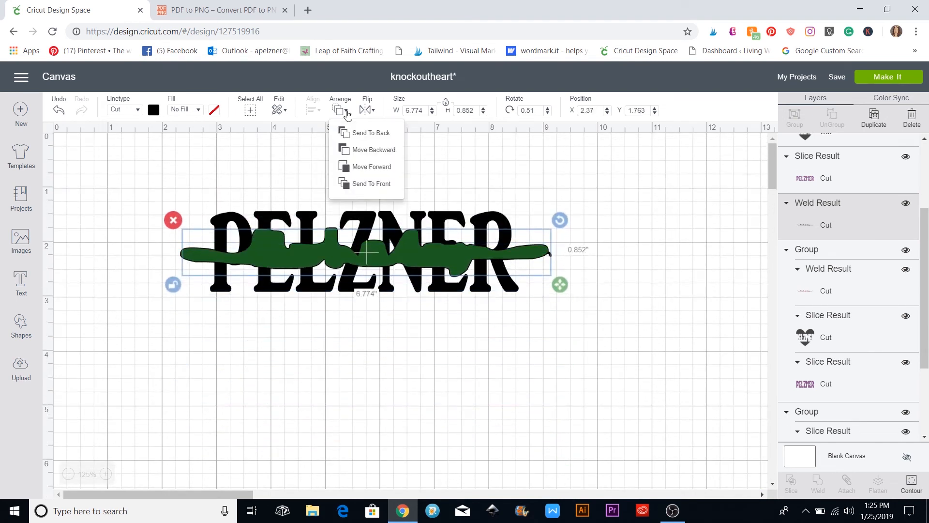
{"action": "left_click", "coordinate": [360, 183]}
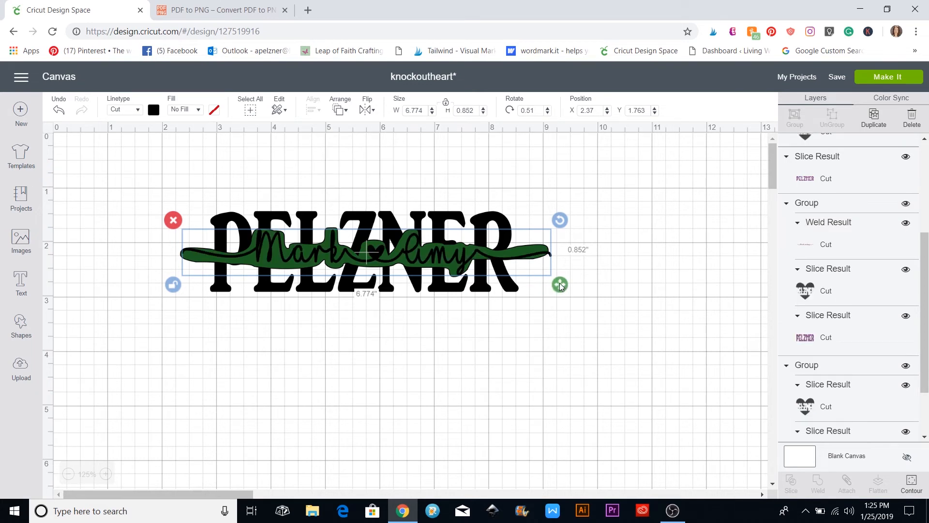
{"action": "left_click_drag", "start_coordinate": [559, 285], "coordinate": [541, 282]}
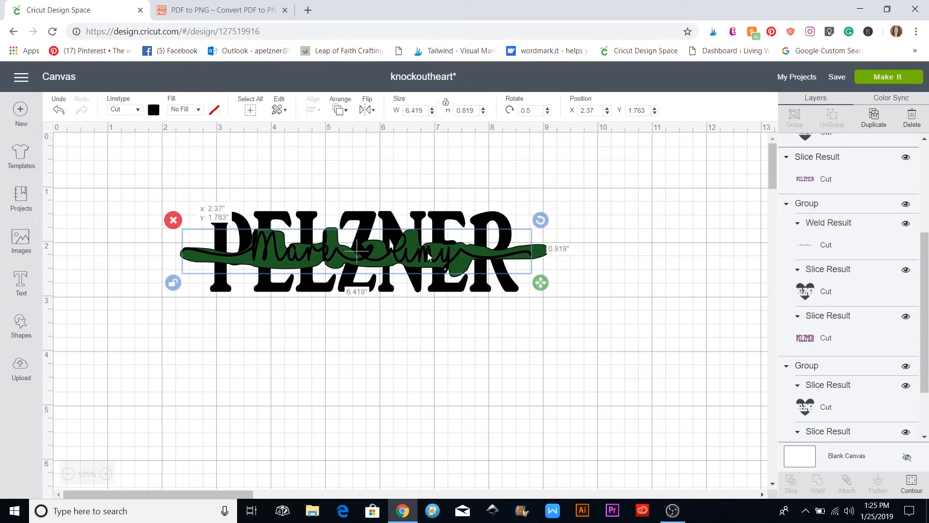
{"action": "left_click_drag", "start_coordinate": [427, 253], "coordinate": [432, 260]}
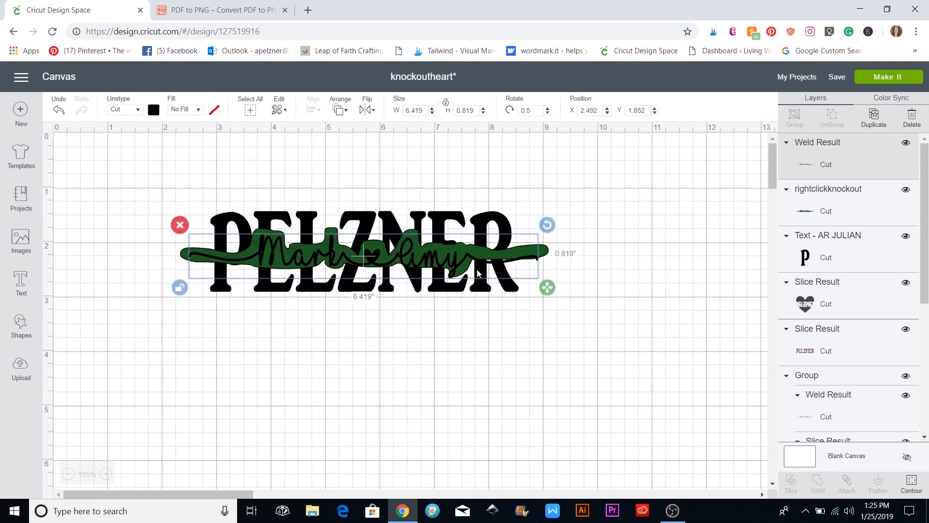
{"action": "left_click_drag", "start_coordinate": [547, 287], "coordinate": [551, 285]}
{"action": "left_click_drag", "start_coordinate": [442, 257], "coordinate": [439, 251]}
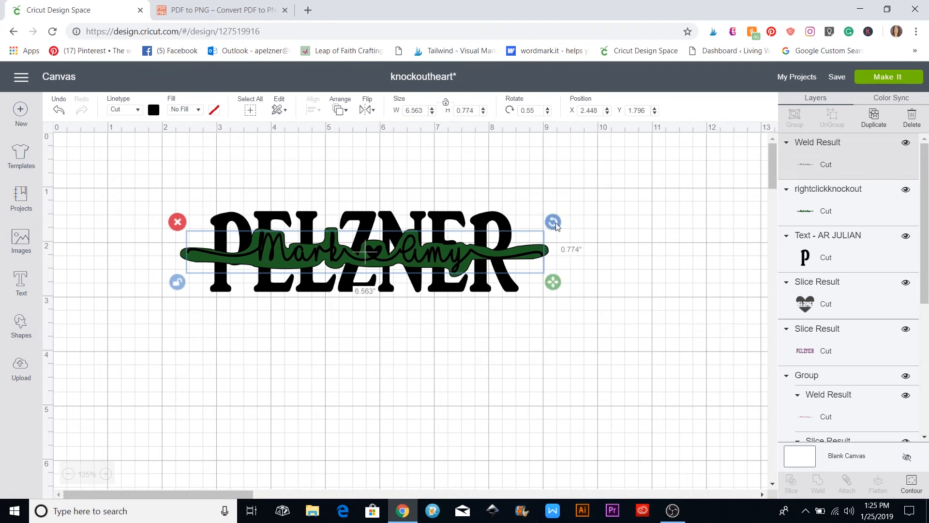
{"action": "left_click_drag", "start_coordinate": [556, 223], "coordinate": [608, 232]}
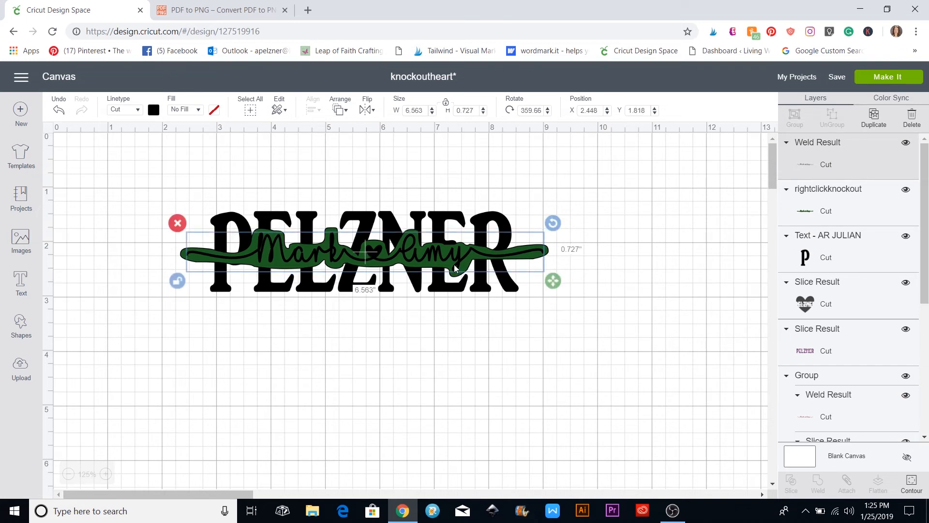
Move the Mark ♥ Amy script down off the green knockout shape
{"action": "left_click", "coordinate": [153, 110]}
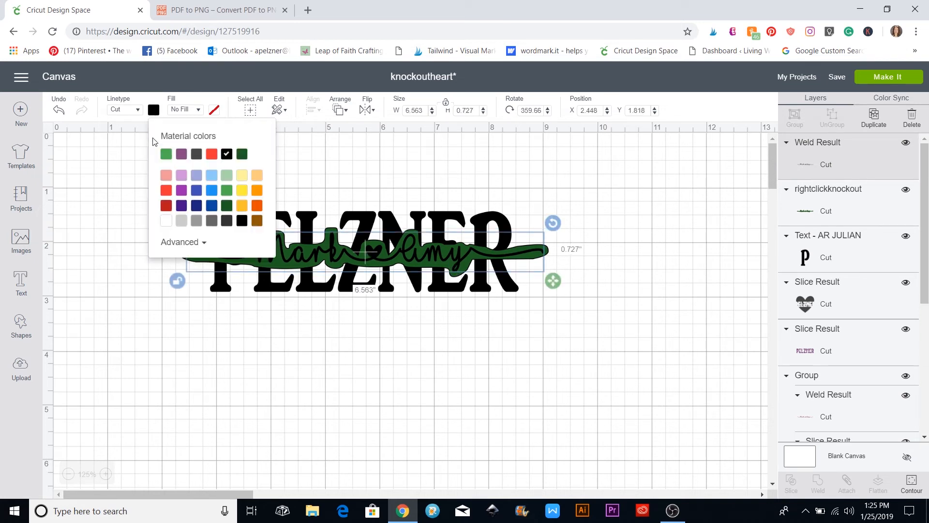
{"action": "left_click", "coordinate": [319, 330]}
{"action": "left_click_drag", "start_coordinate": [325, 256], "coordinate": [321, 363]}
{"action": "left_click", "coordinate": [343, 252]}
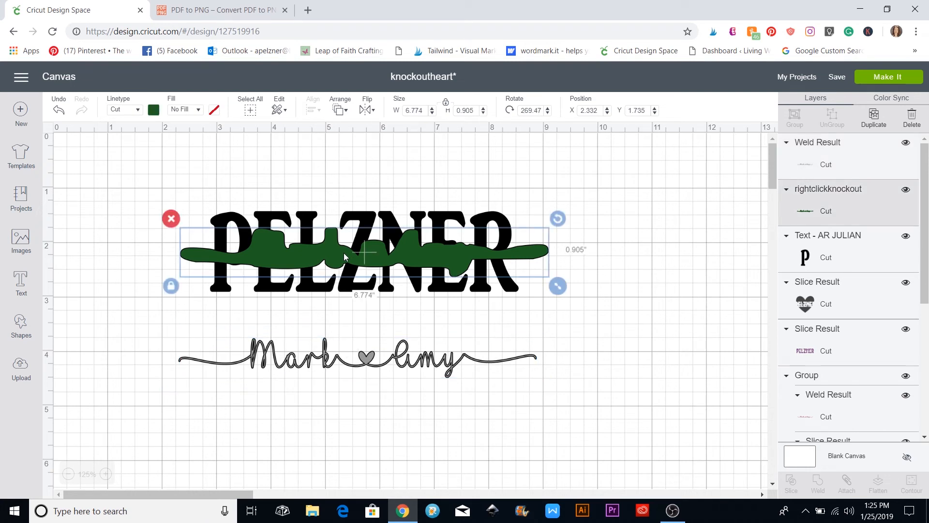
{"action": "left_click", "coordinate": [452, 214]}
Slice the green shape out of PELZNER, pull PELZNER clear and delete the leftover green
{"action": "left_click", "coordinate": [446, 223]}
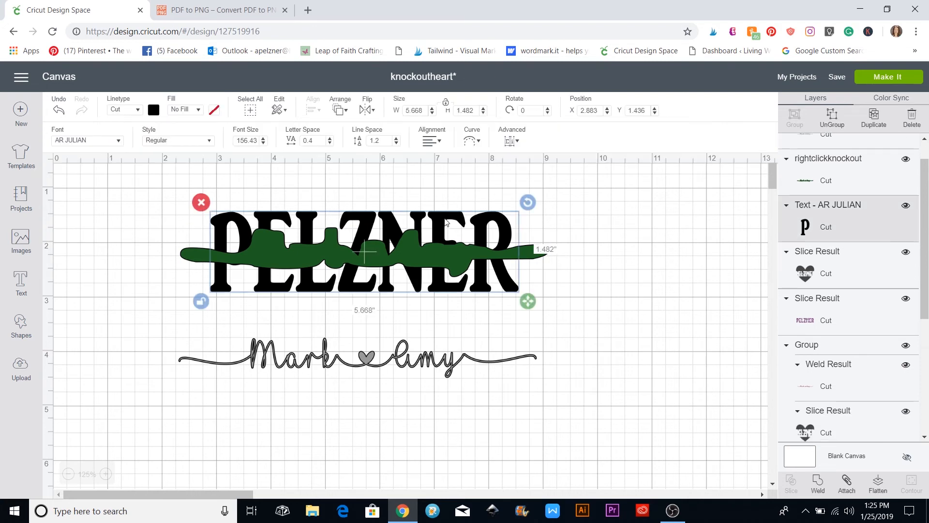
{"action": "left_click", "coordinate": [191, 255], "text": "shift"}
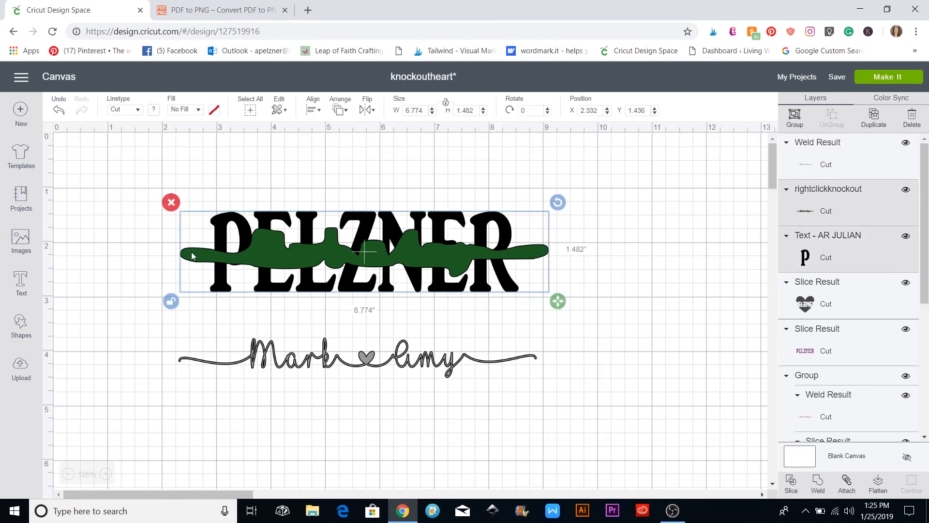
{"action": "left_click", "coordinate": [791, 481]}
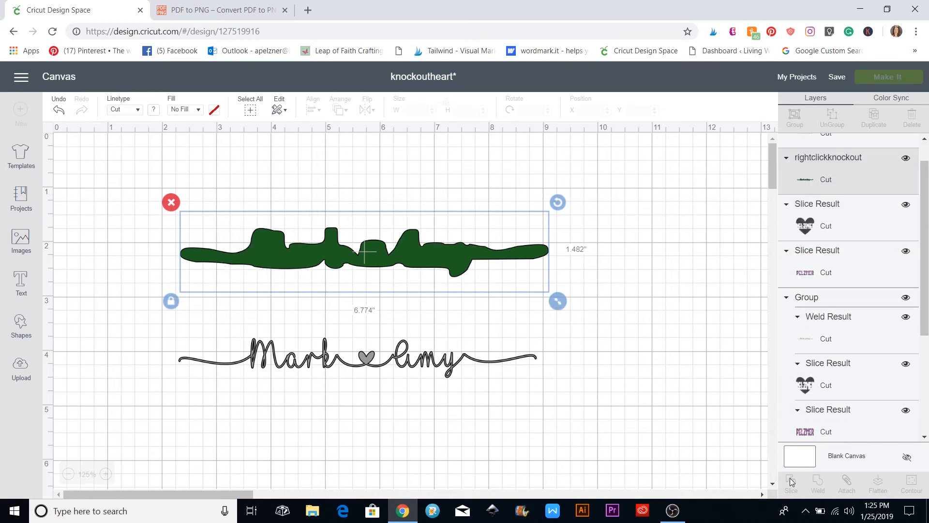
{"action": "key", "text": "ctrl+z"}
{"action": "left_click_drag", "start_coordinate": [482, 246], "coordinate": [468, 379]}
{"action": "left_click_drag", "start_coordinate": [158, 205], "coordinate": [563, 281]}
{"action": "key", "text": "Delete"}
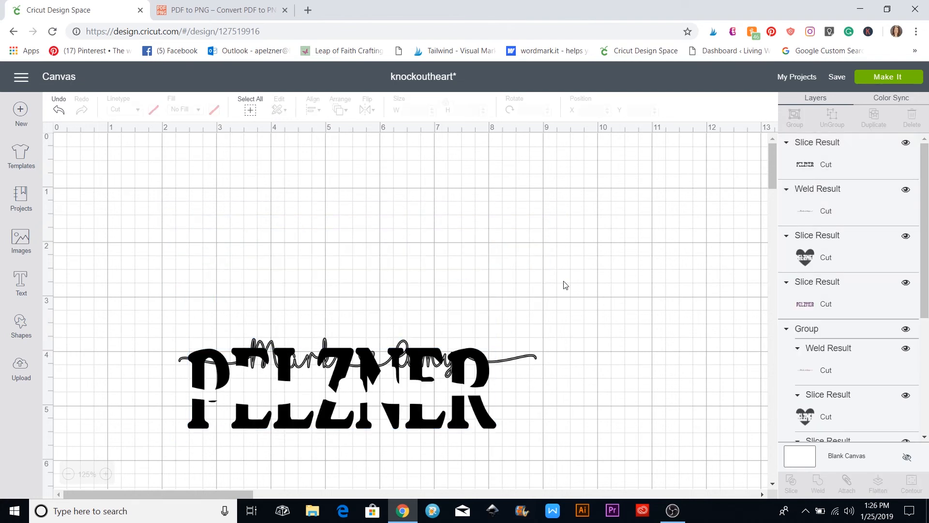
{"action": "left_click_drag", "start_coordinate": [456, 362], "coordinate": [464, 240]}
{"action": "left_click_drag", "start_coordinate": [450, 368], "coordinate": [435, 258]}
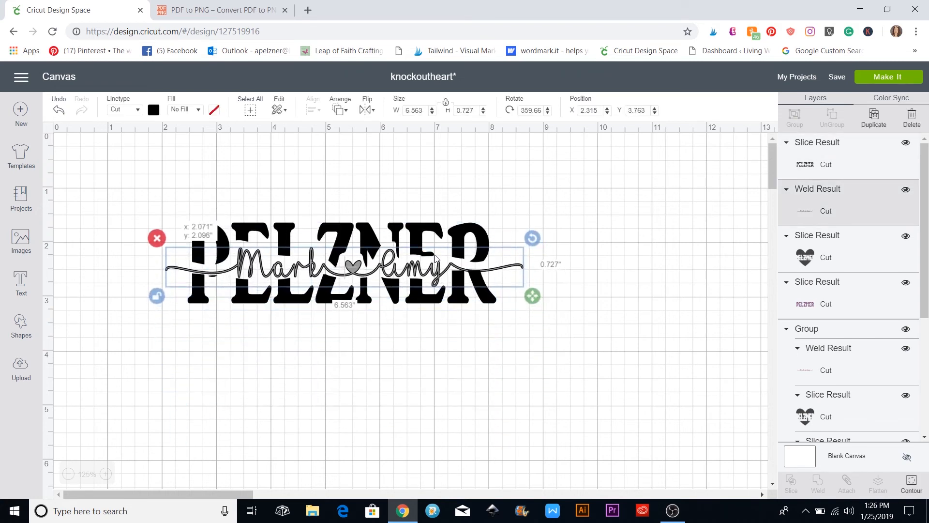
{"action": "left_click", "coordinate": [631, 325]}
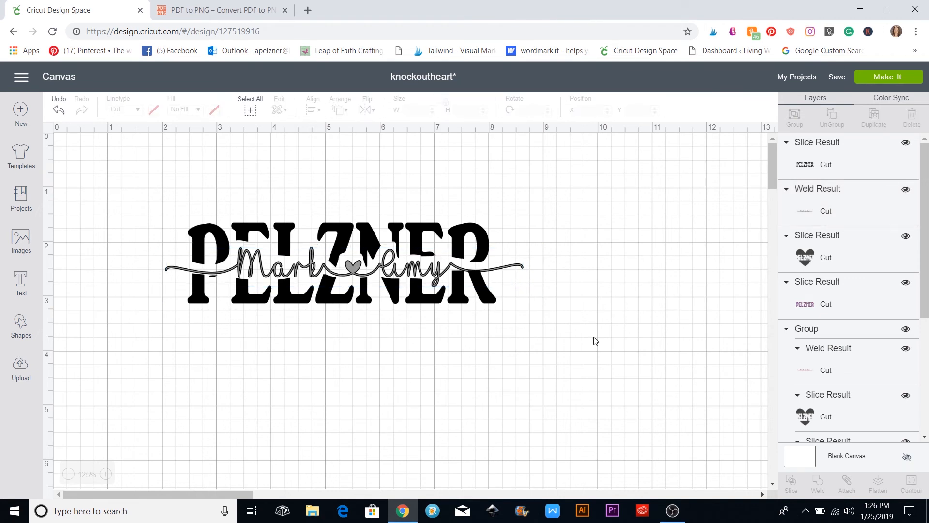
{"action": "left_click_drag", "start_coordinate": [274, 258], "coordinate": [274, 262]}
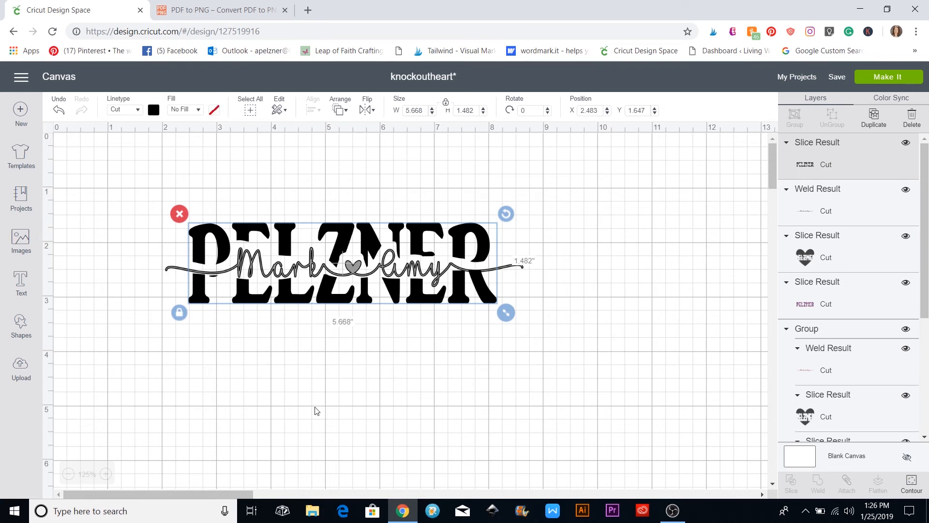
{"action": "scroll", "coordinate": [316, 409], "scroll_direction": "down", "scroll_amount": 8}
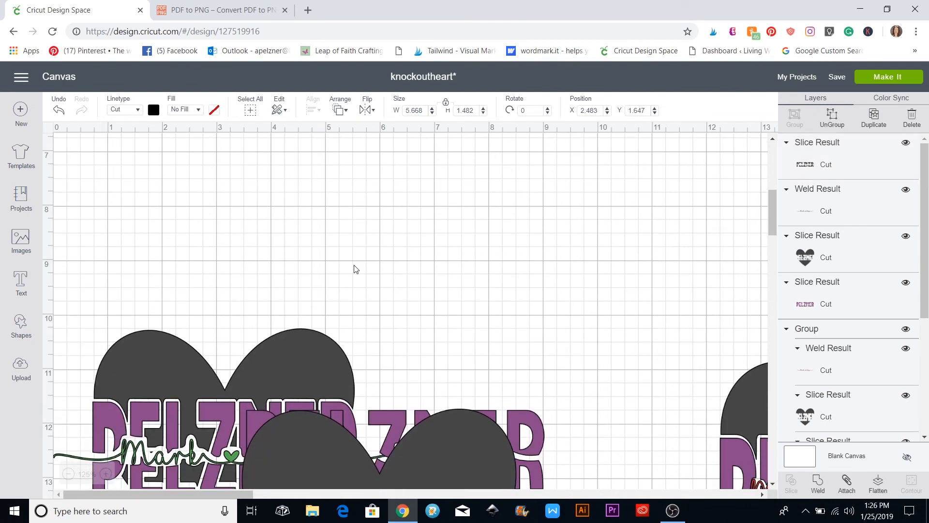
{"action": "left_click_drag", "start_coordinate": [327, 356], "coordinate": [408, 133]}
{"action": "scroll", "coordinate": [473, 296], "scroll_direction": "up", "scroll_amount": 5}
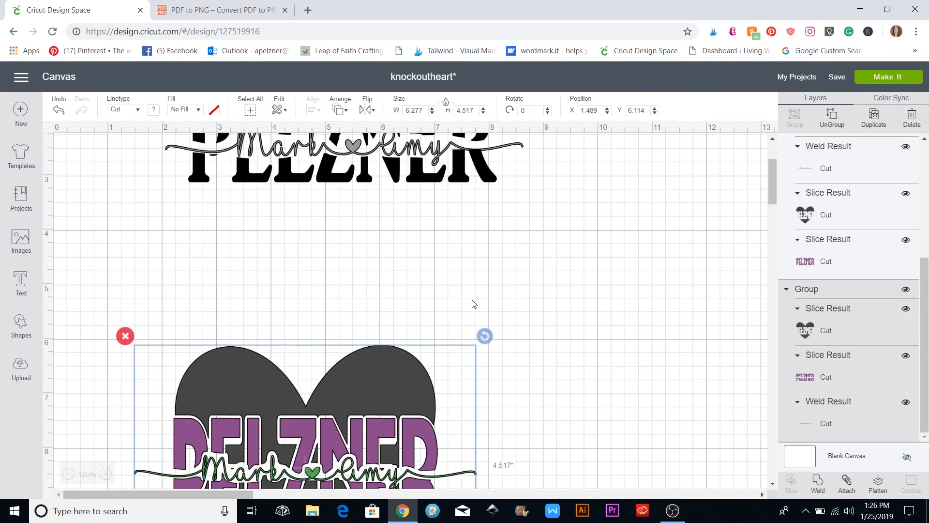
{"action": "left_click_drag", "start_coordinate": [400, 375], "coordinate": [722, 190]}
{"action": "scroll", "coordinate": [614, 225], "scroll_direction": "up", "scroll_amount": 3}
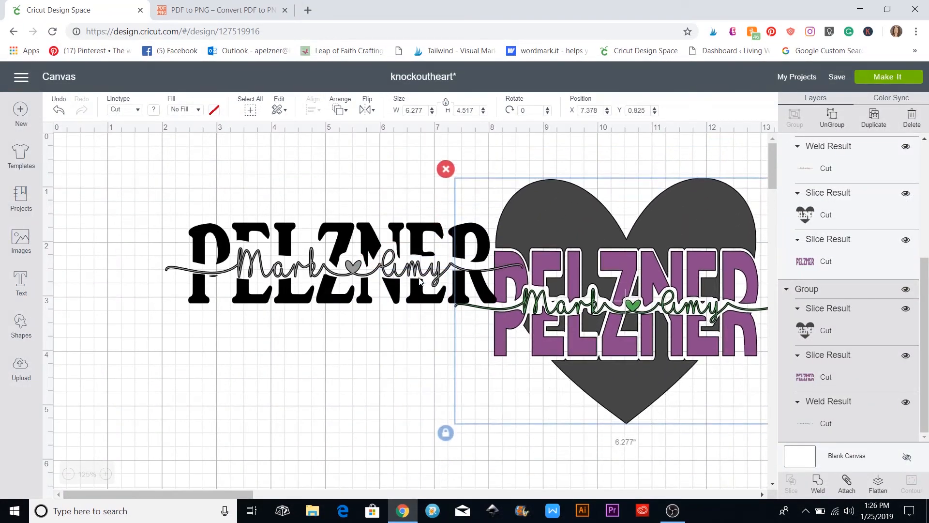
{"action": "scroll", "coordinate": [387, 333], "scroll_direction": "down", "scroll_amount": 10}
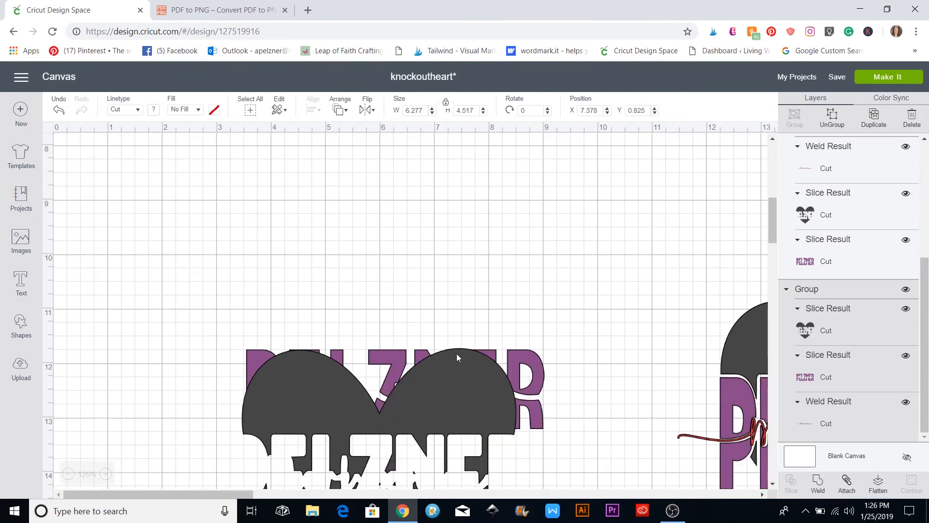
{"action": "scroll", "coordinate": [457, 353], "scroll_direction": "up", "scroll_amount": 7}
{"action": "scroll", "coordinate": [342, 189], "scroll_direction": "up", "scroll_amount": 3}
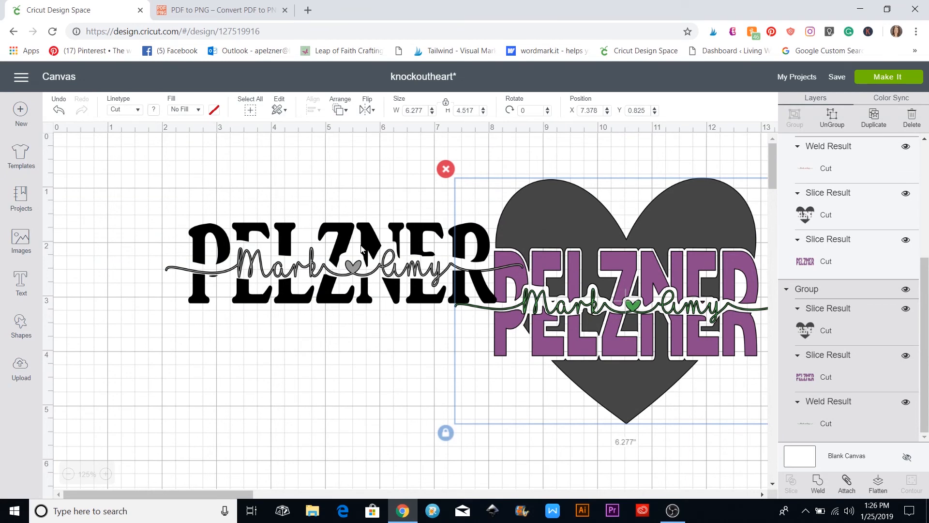
{"action": "left_click_drag", "start_coordinate": [346, 298], "coordinate": [262, 513]}
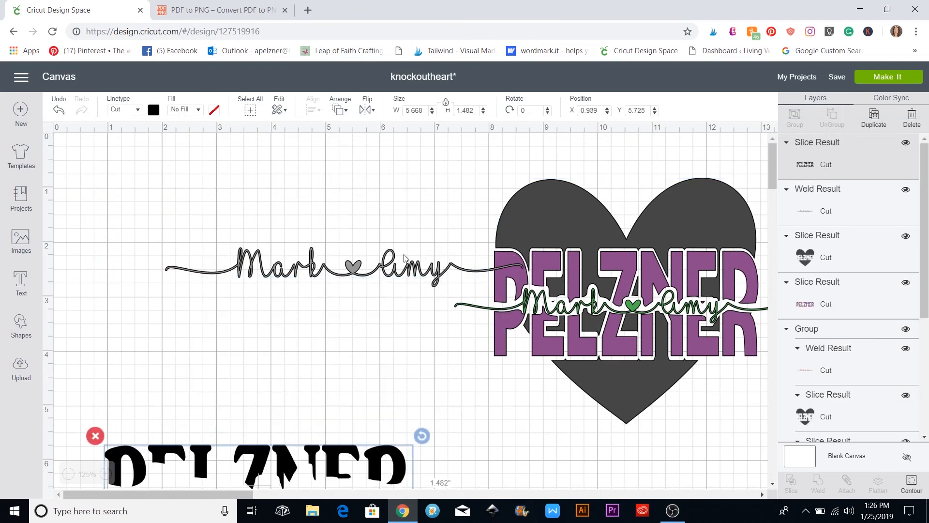
{"action": "left_click_drag", "start_coordinate": [404, 269], "coordinate": [352, 469]}
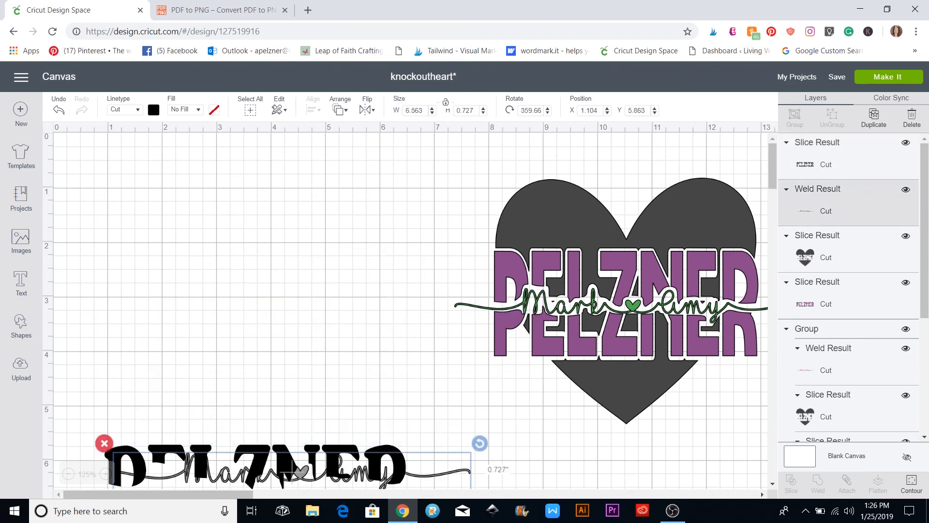
Add a '[' swash tail in the I Love Glitter font and move it onto open canvas
{"action": "left_click", "coordinate": [285, 317]}
{"action": "left_click", "coordinate": [19, 280]}
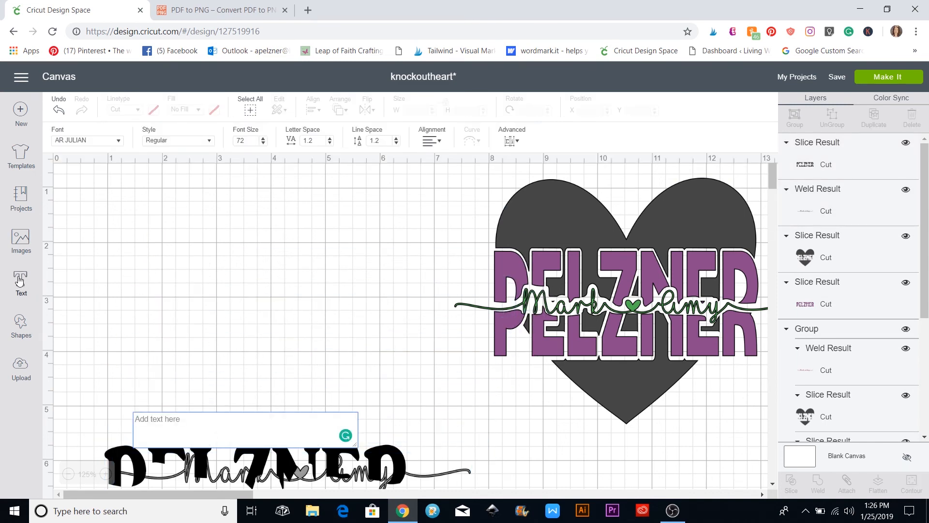
{"action": "type", "text": "IF"}
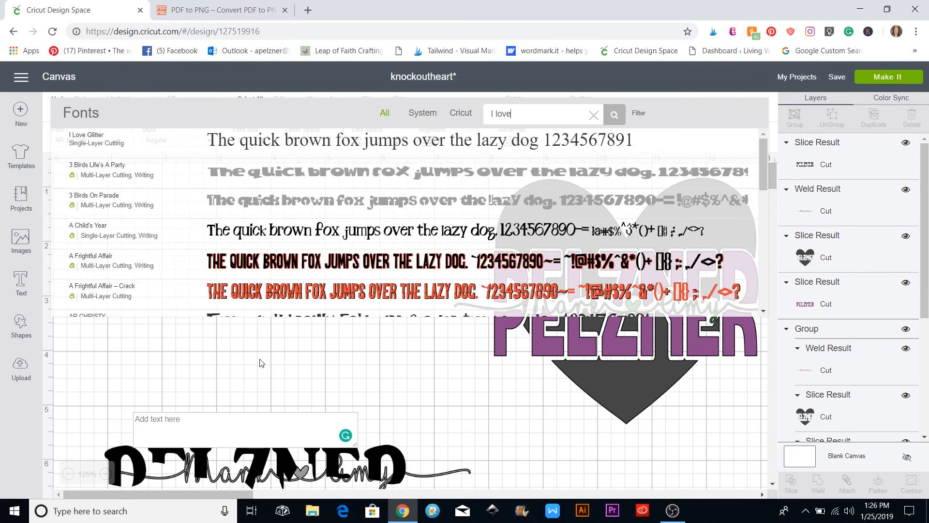
{"action": "left_click", "coordinate": [243, 174]}
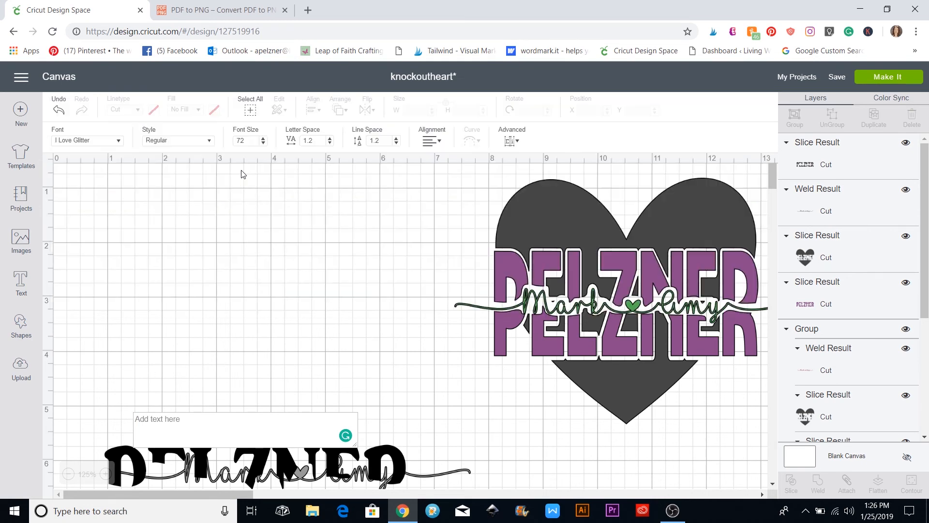
{"action": "left_click", "coordinate": [159, 418]}
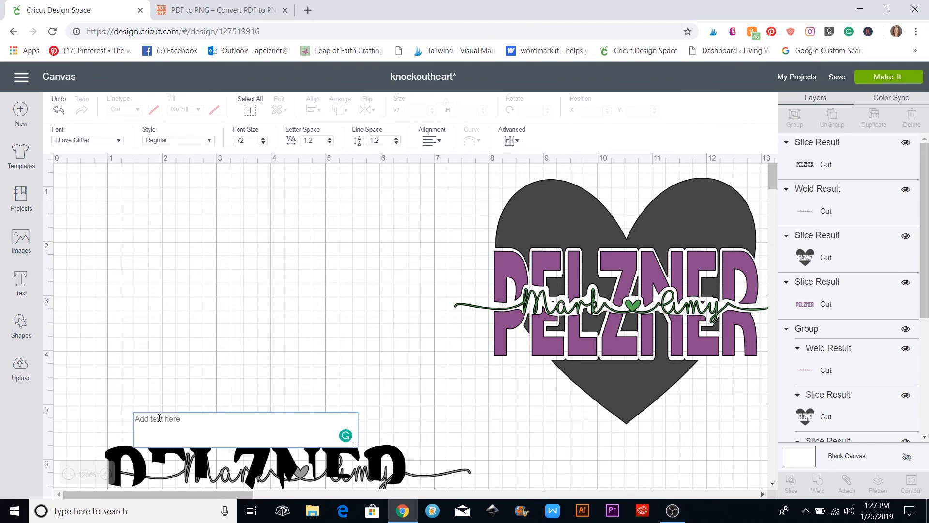
{"action": "type", "text": "["}
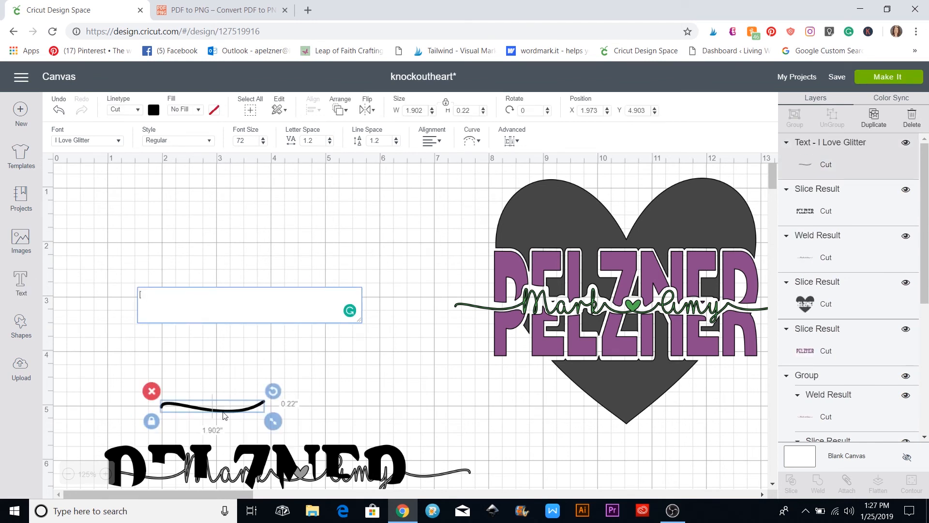
{"action": "left_click_drag", "start_coordinate": [224, 415], "coordinate": [179, 303]}
{"action": "left_click", "coordinate": [333, 364]}
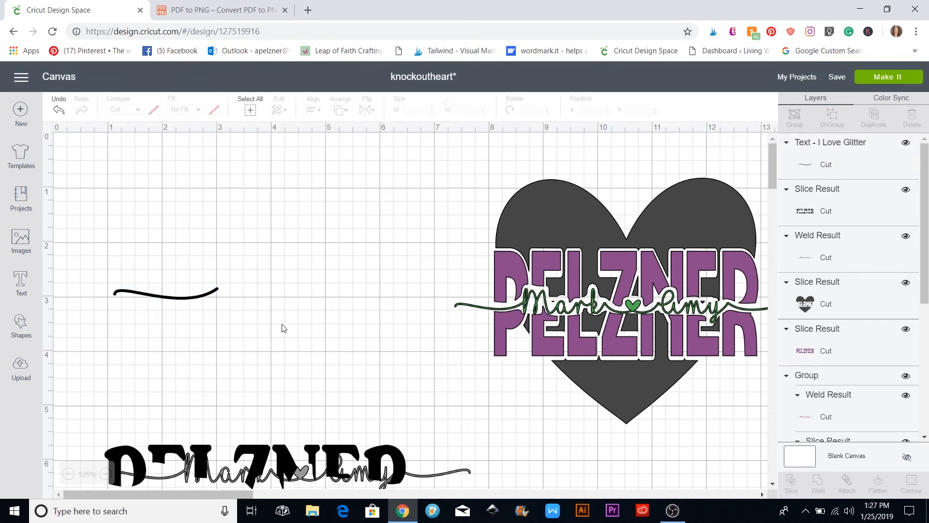
Add a ']' heart swash glyph and place it beside the tail
{"action": "left_click", "coordinate": [27, 283]}
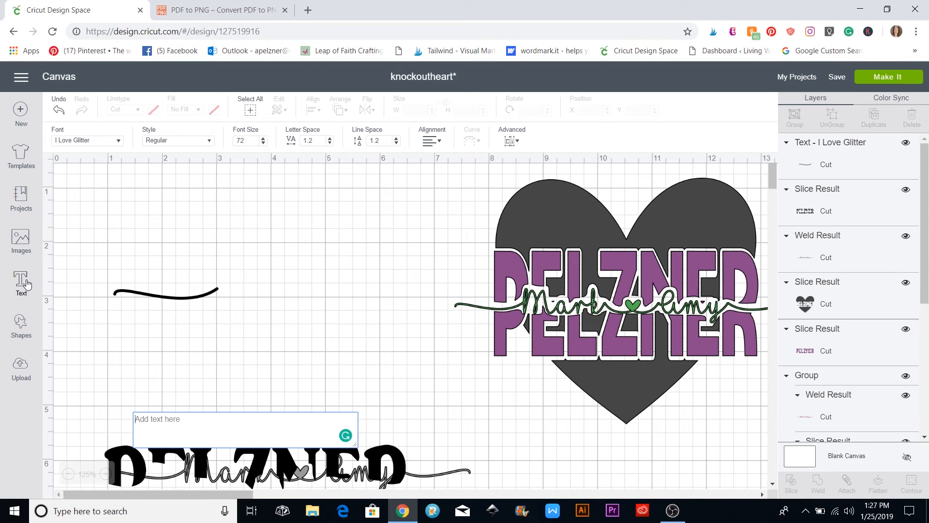
{"action": "type", "text": "]"}
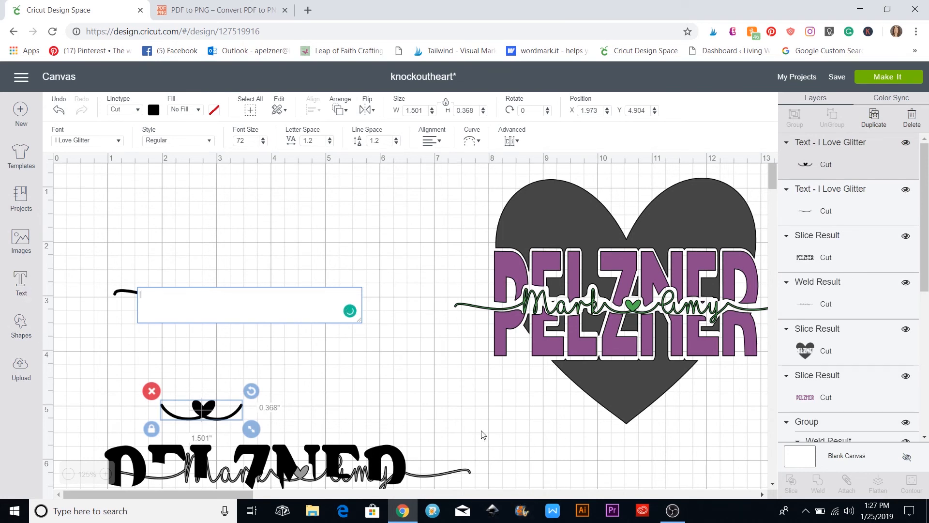
{"action": "left_click_drag", "start_coordinate": [218, 416], "coordinate": [264, 334]}
{"action": "left_click", "coordinate": [58, 353]}
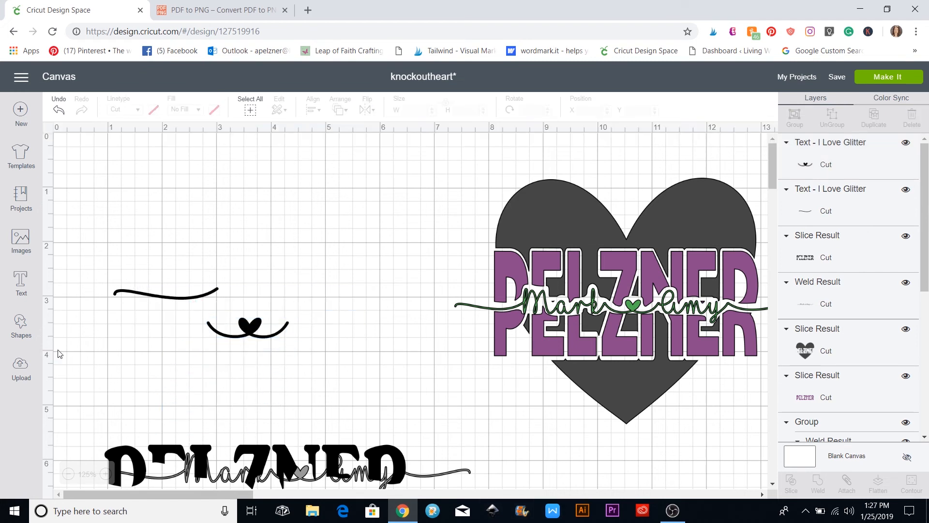
Add another ']' swash line to the right of the heart swash
{"action": "left_click", "coordinate": [21, 282]}
{"action": "type", "text": "]"}
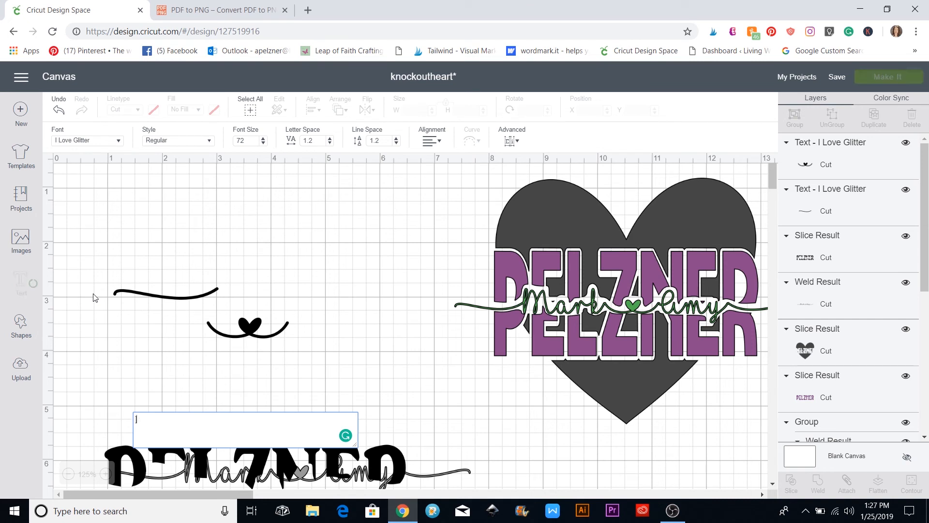
{"action": "left_click", "coordinate": [95, 298]}
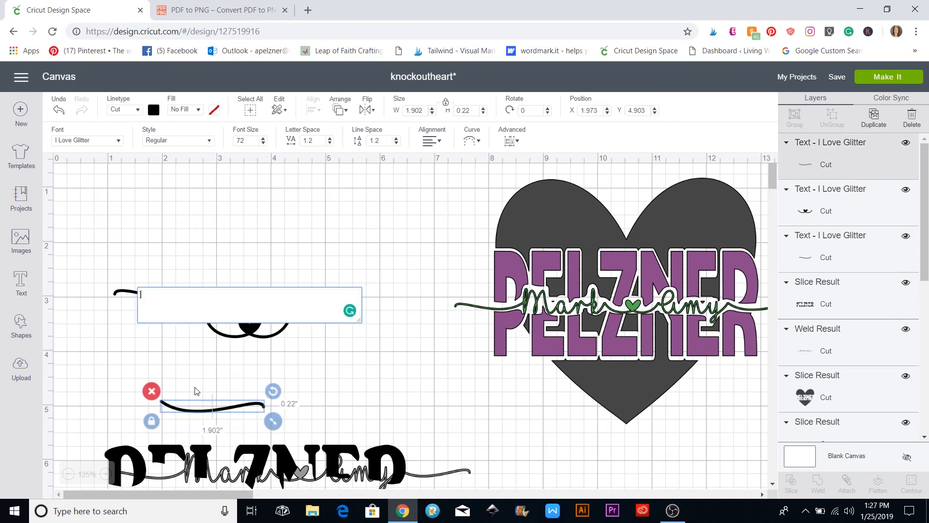
{"action": "left_click_drag", "start_coordinate": [213, 397], "coordinate": [364, 369]}
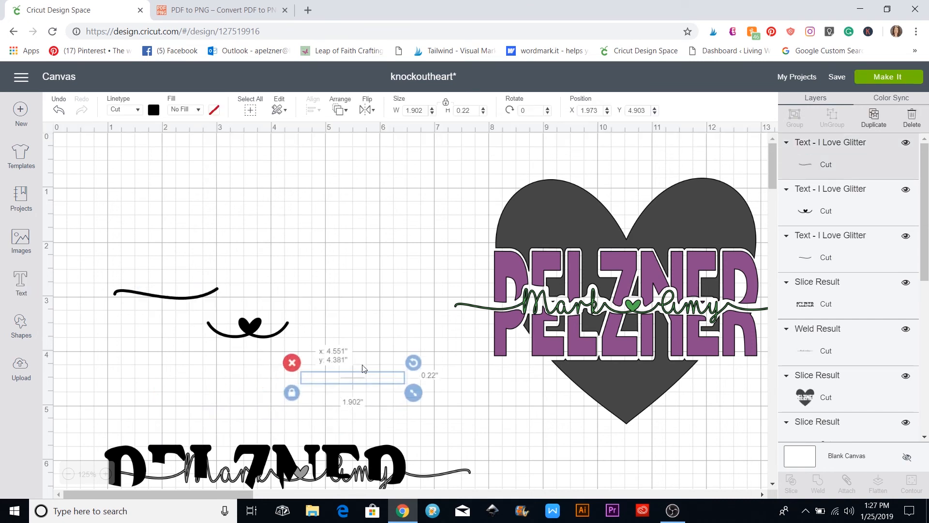
{"action": "left_click", "coordinate": [260, 401]}
{"action": "left_click", "coordinate": [21, 284]}
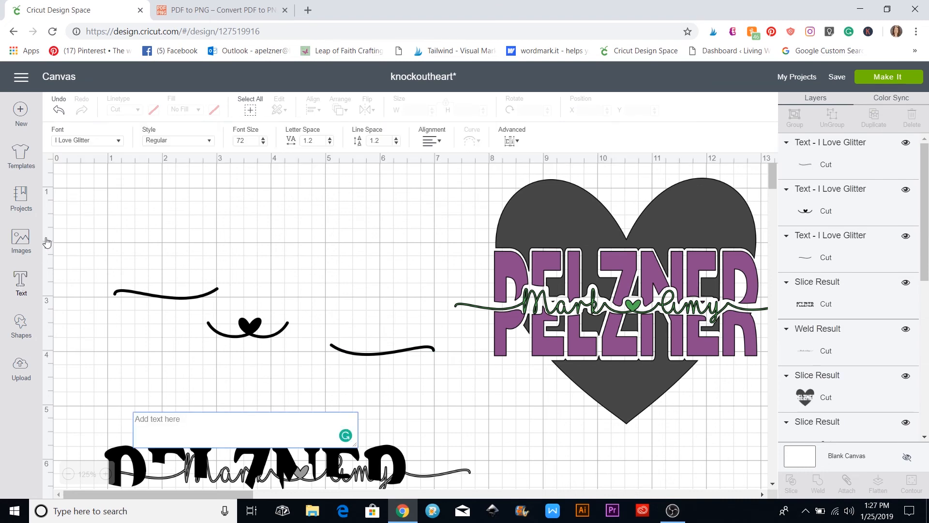
{"action": "left_click", "coordinate": [118, 144]}
Type Mark in Amastery Script and move it above the swash flourishes
{"action": "left_click", "coordinate": [543, 113]}
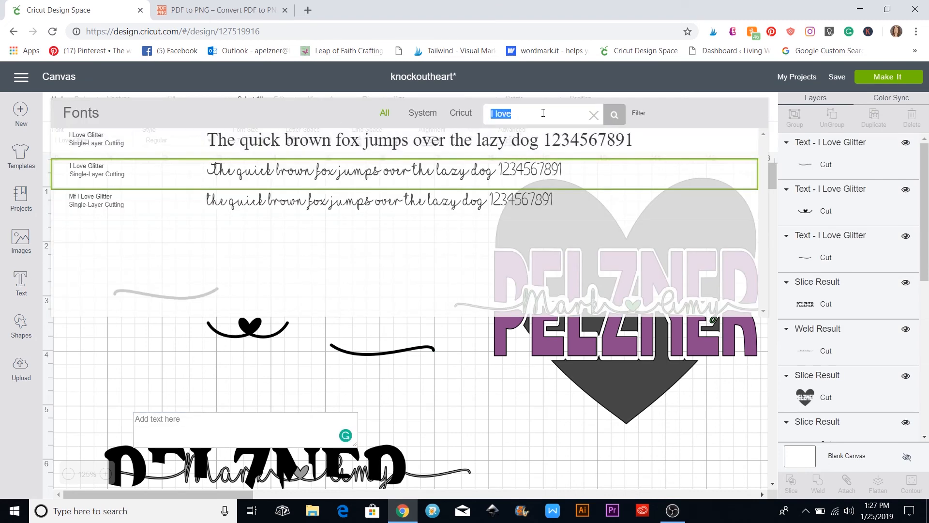
{"action": "type", "text": "ama"}
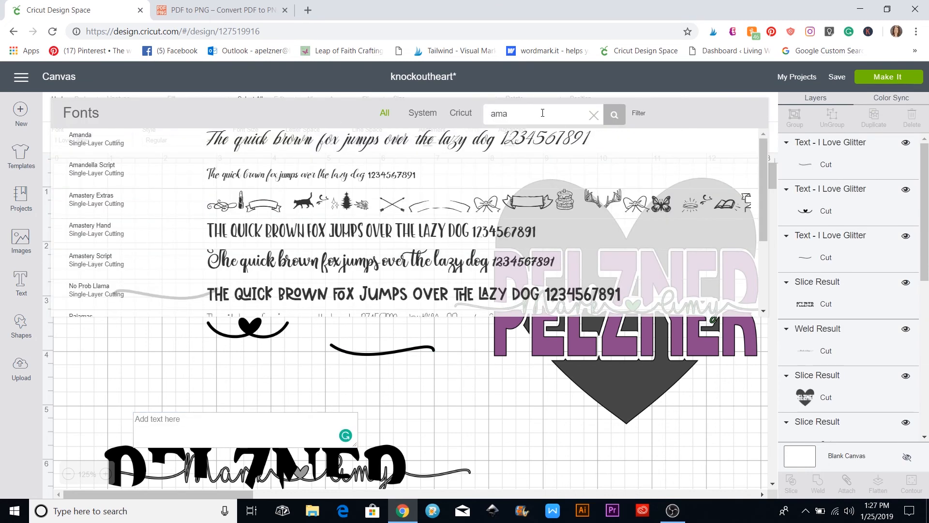
{"action": "left_click", "coordinate": [339, 266]}
{"action": "left_click", "coordinate": [167, 426]}
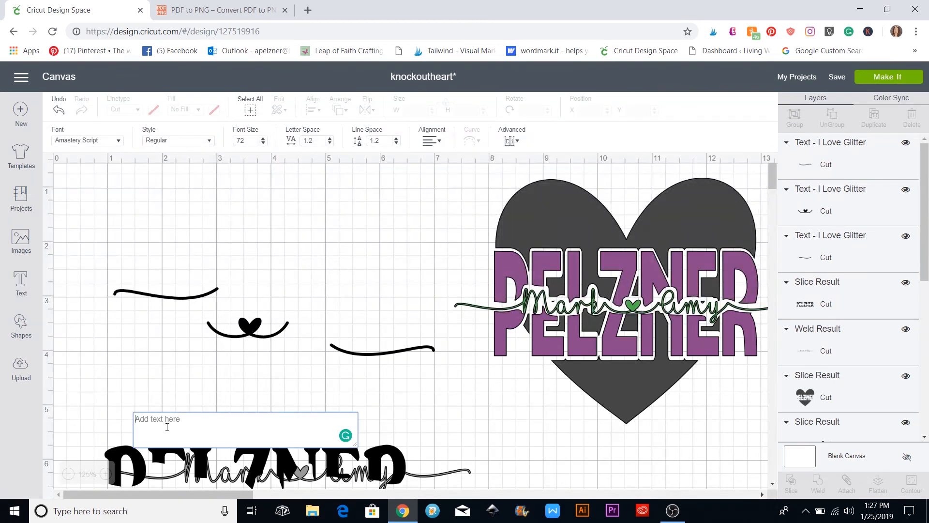
{"action": "type", "text": "Mark"}
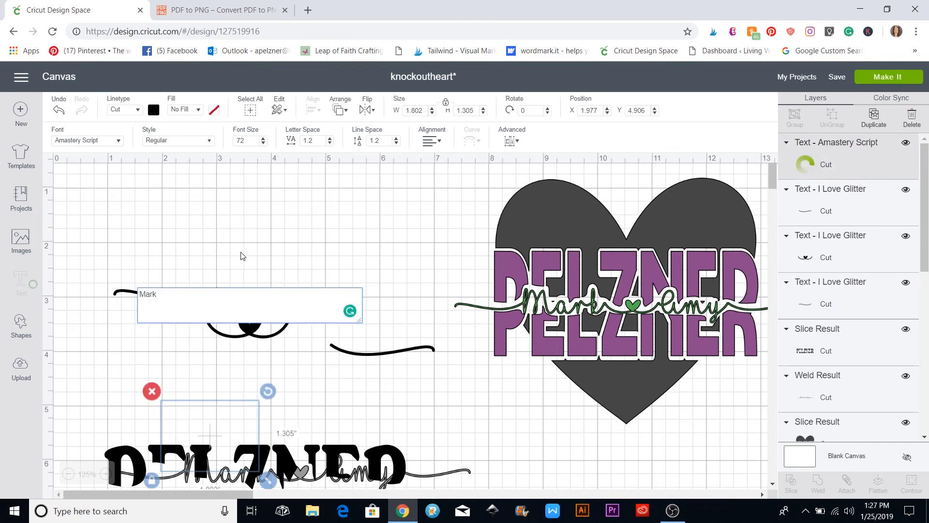
{"action": "left_click_drag", "start_coordinate": [232, 424], "coordinate": [226, 288]}
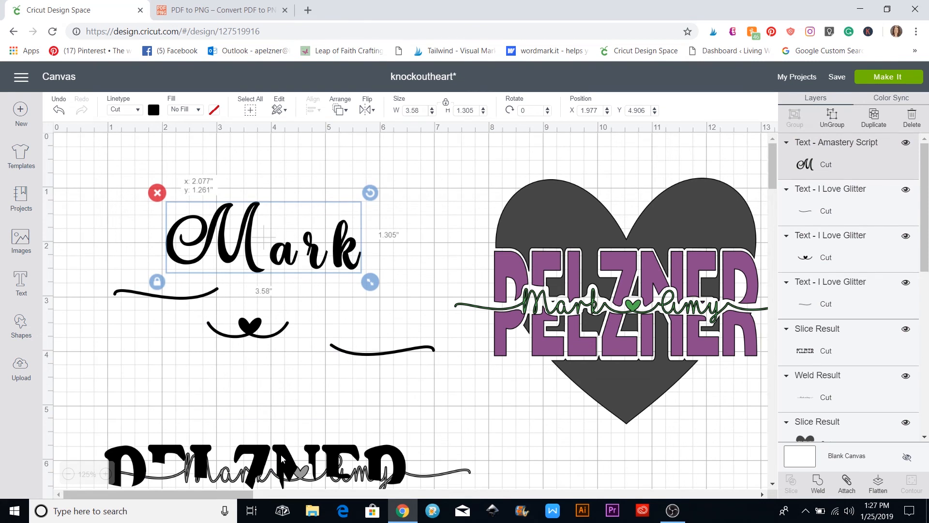
{"action": "left_click", "coordinate": [98, 427]}
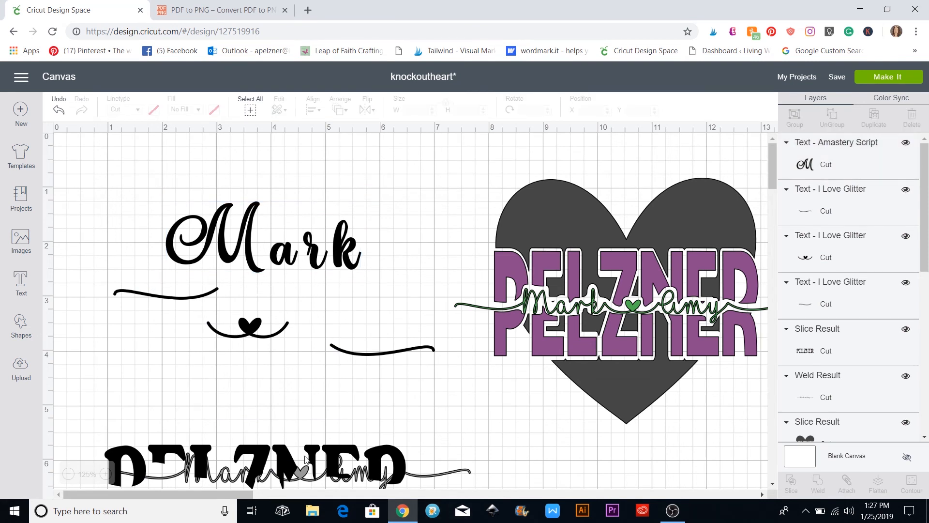
Nudge the black PELZNER piece down-left and push the heart design further right
{"action": "left_click", "coordinate": [281, 457]}
{"action": "left_click_drag", "start_coordinate": [281, 457], "coordinate": [269, 486]}
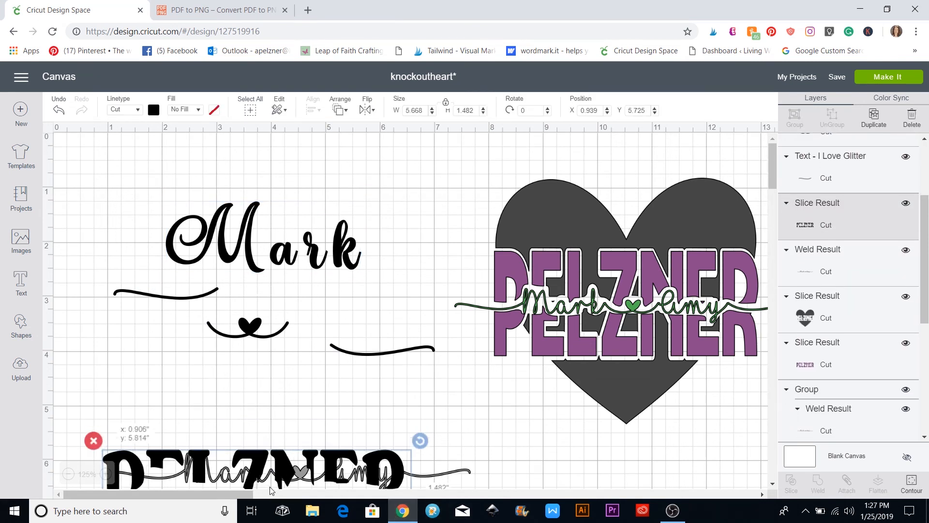
{"action": "left_click", "coordinate": [224, 459]}
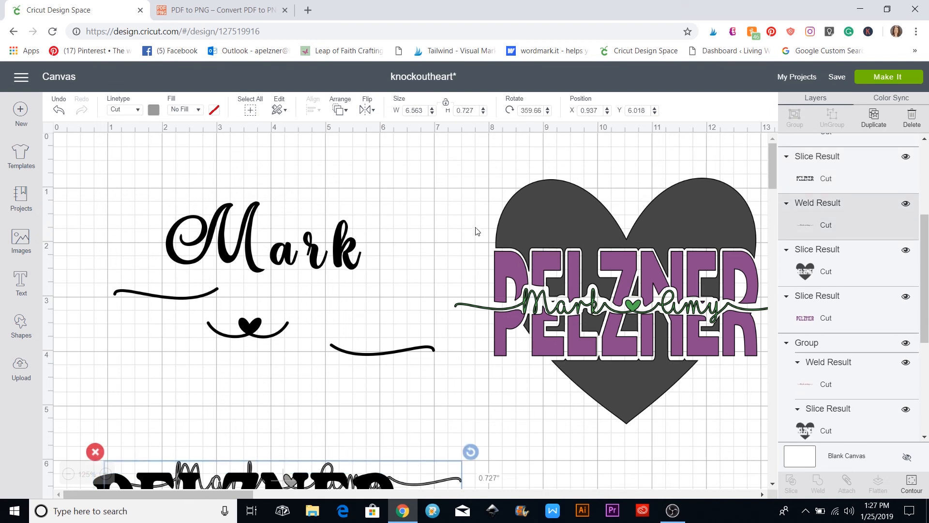
{"action": "left_click_drag", "start_coordinate": [525, 224], "coordinate": [704, 236]}
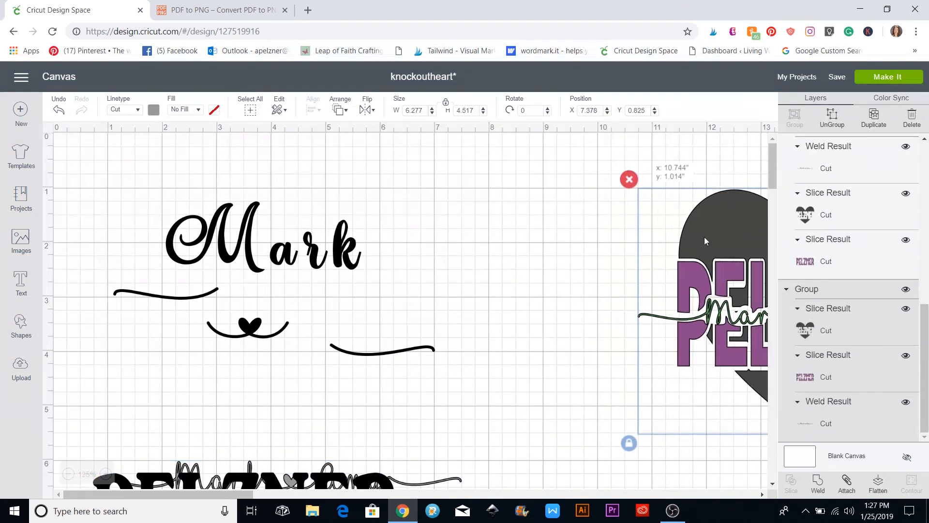
{"action": "left_click", "coordinate": [525, 234]}
Add the text 'Amy' and drag it just below the swashes
{"action": "left_click", "coordinate": [21, 283]}
{"action": "type", "text": "A"}
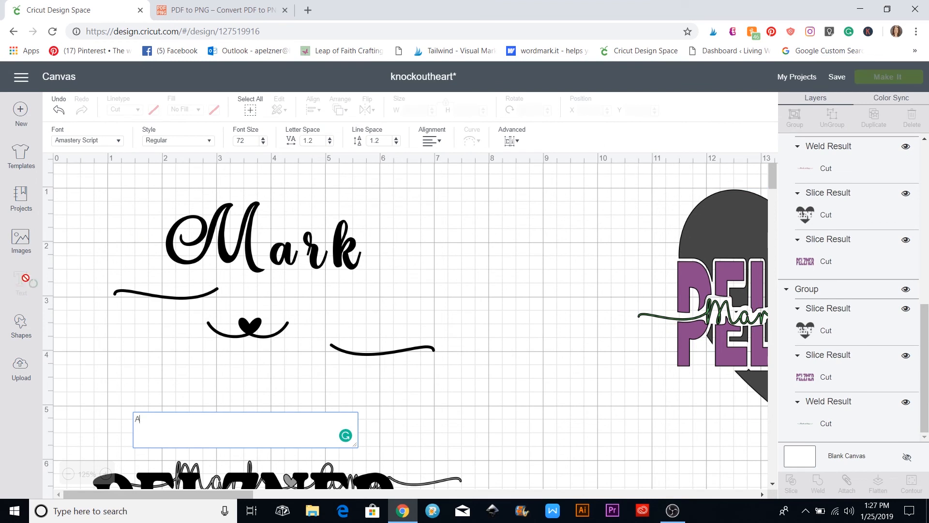
{"action": "type", "text": "my"}
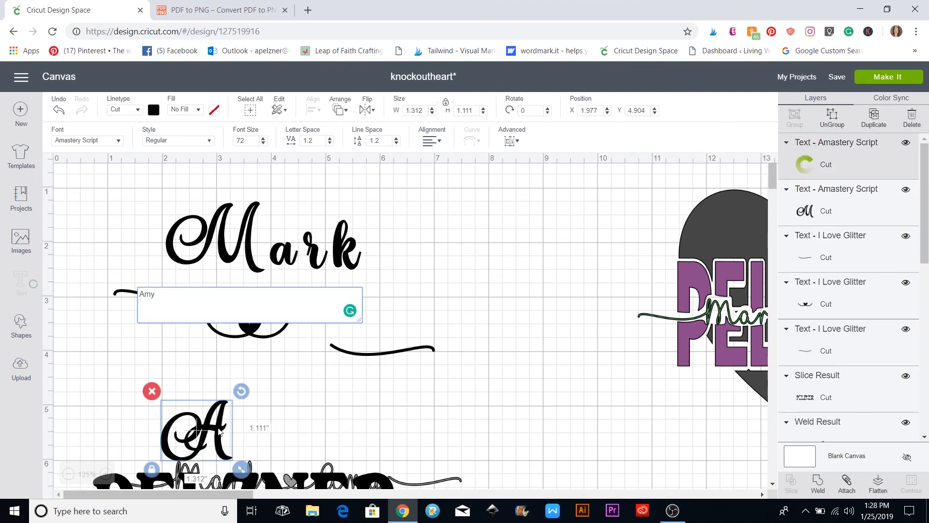
{"action": "left_click_drag", "start_coordinate": [220, 431], "coordinate": [235, 388]}
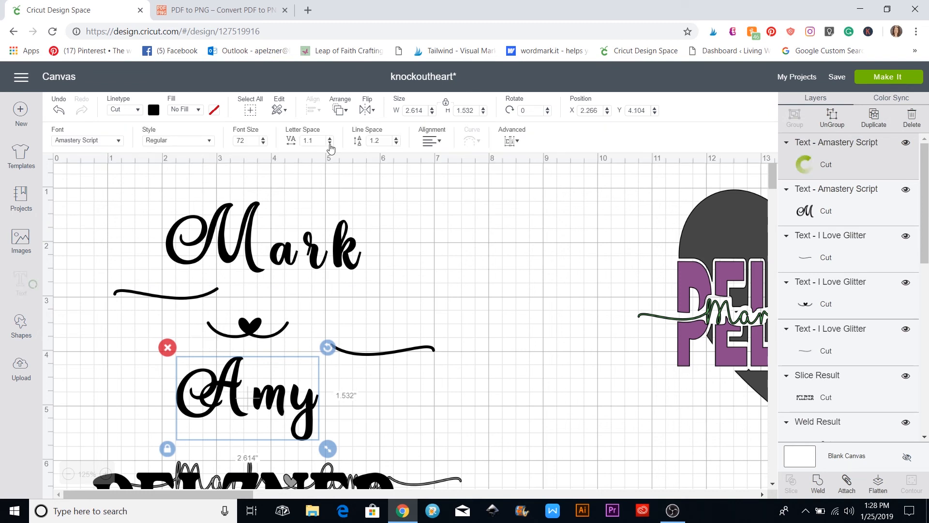
Tighten Amy's letter spacing to 0.6 and ungroup it into separate letters
{"action": "left_click", "coordinate": [330, 143]}
{"action": "left_click", "coordinate": [329, 143]}
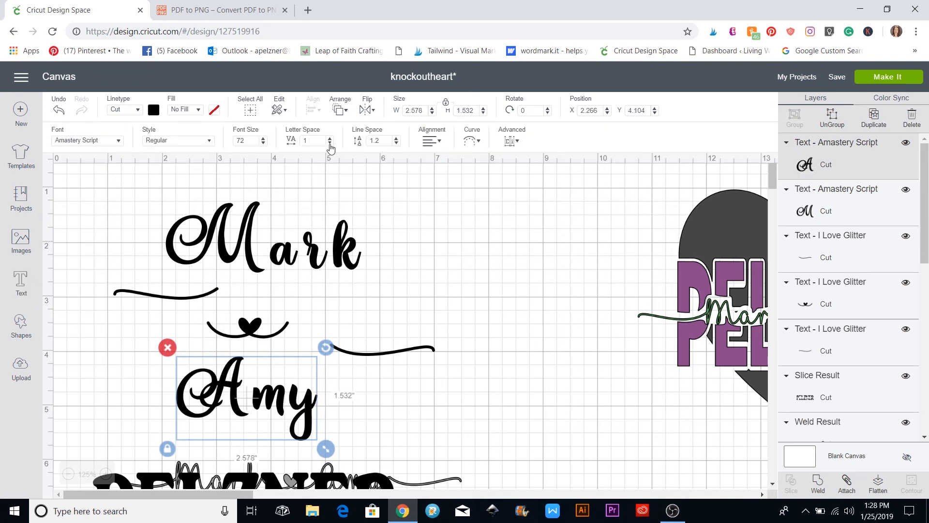
{"action": "left_click", "coordinate": [330, 143]}
{"action": "left_click", "coordinate": [330, 143]}
{"action": "left_click", "coordinate": [330, 143]}
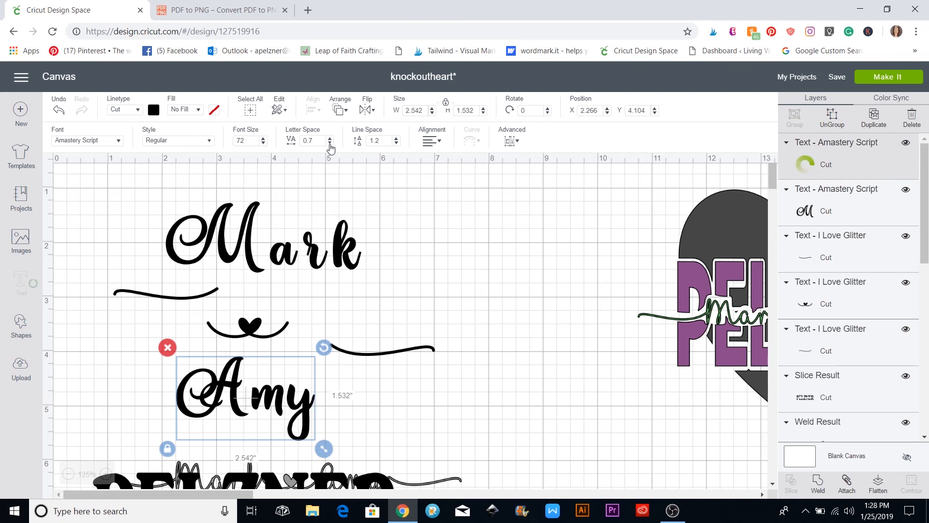
{"action": "left_click", "coordinate": [330, 143]}
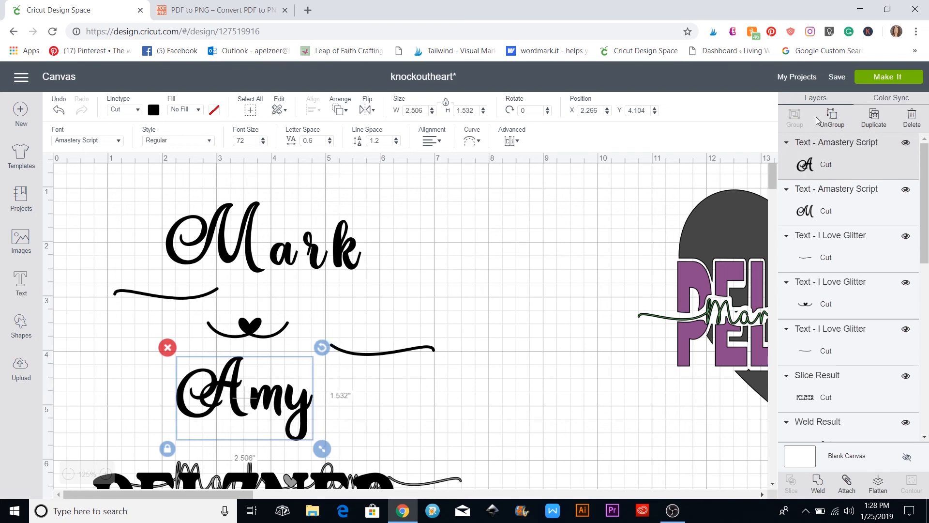
{"action": "left_click", "coordinate": [831, 119]}
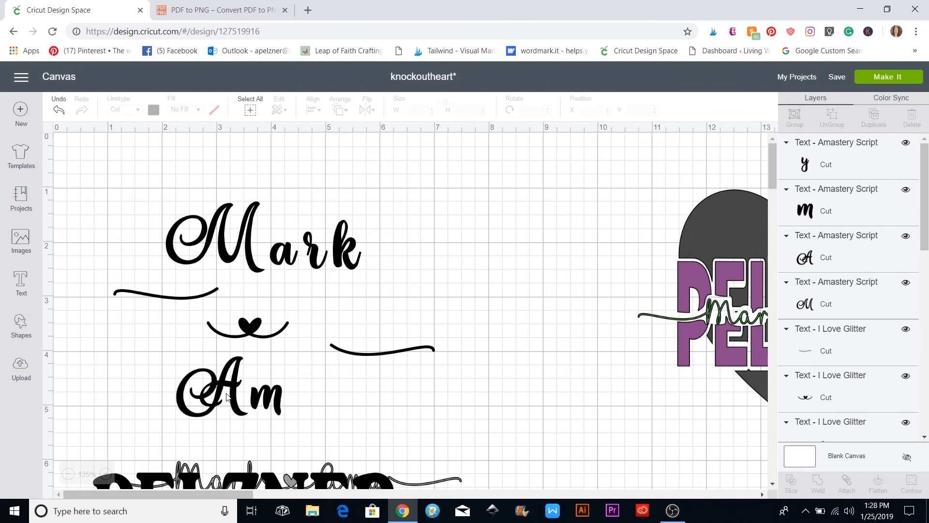
Butt the tail swash against Amy's y and the heart swash against the A
{"action": "left_click_drag", "start_coordinate": [227, 397], "coordinate": [241, 397]}
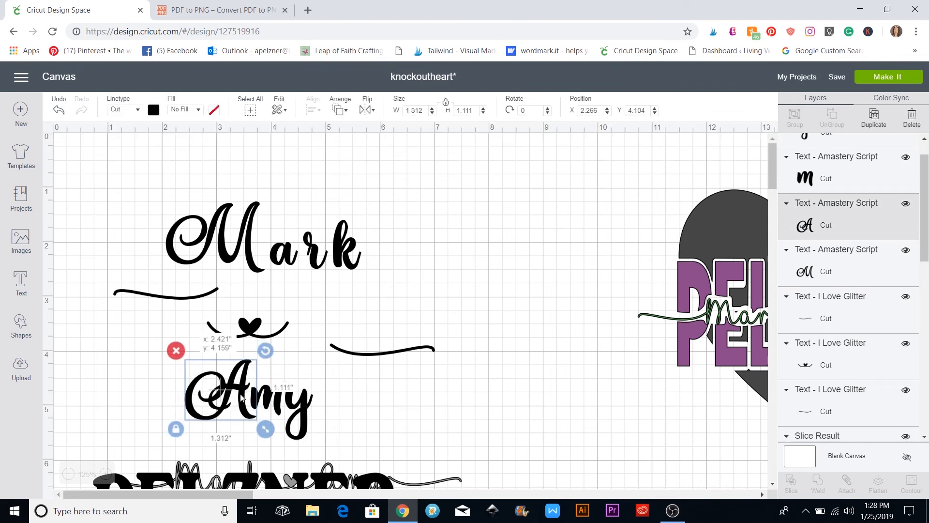
{"action": "left_click", "coordinate": [388, 359]}
{"action": "left_click_drag", "start_coordinate": [390, 356], "coordinate": [371, 412]}
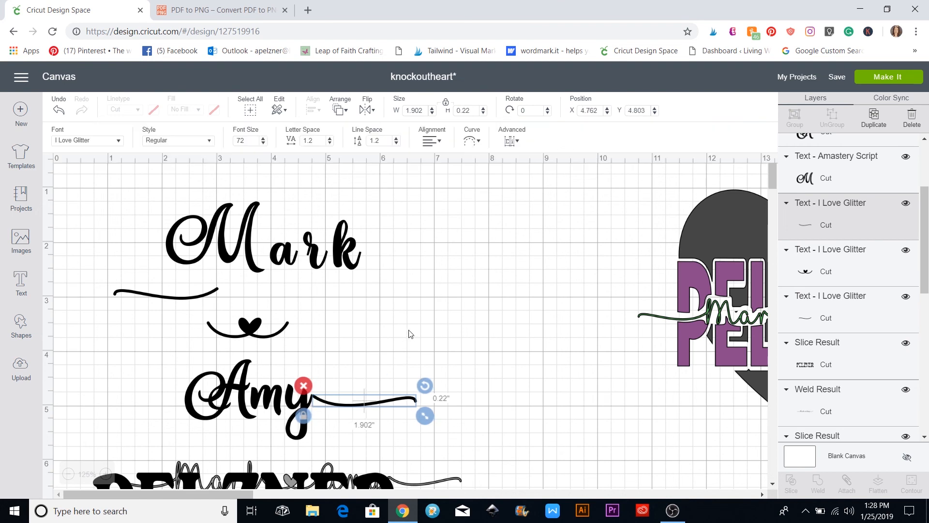
{"action": "left_click", "coordinate": [229, 331]}
{"action": "left_click_drag", "start_coordinate": [230, 331], "coordinate": [151, 401]}
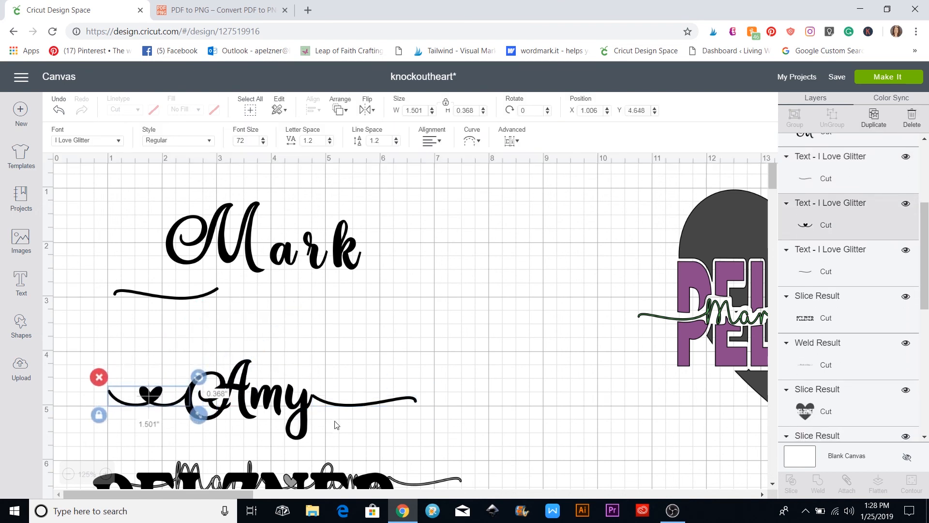
{"action": "left_click", "coordinate": [348, 408]}
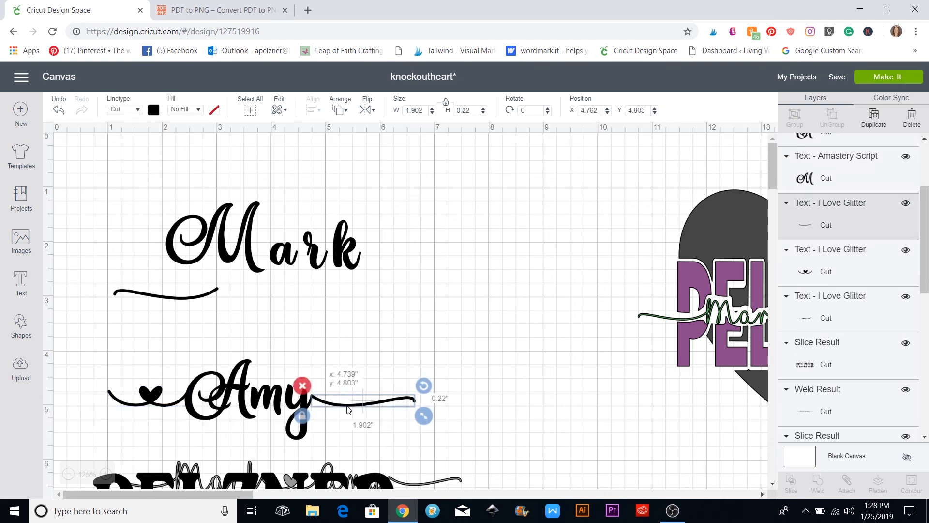
{"action": "left_click", "coordinate": [483, 463]}
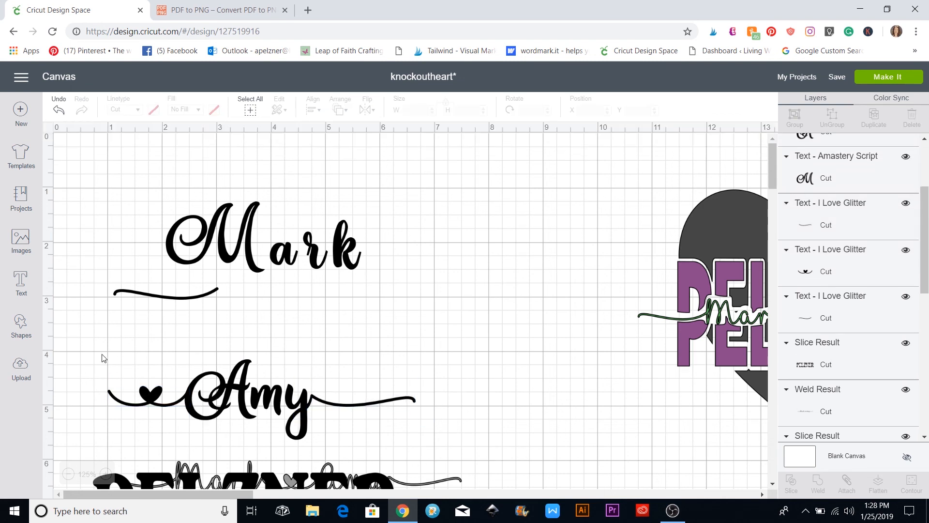
Weld Amy with both swashes and move the welded line above Mark
{"action": "left_click_drag", "start_coordinate": [101, 355], "coordinate": [422, 439]}
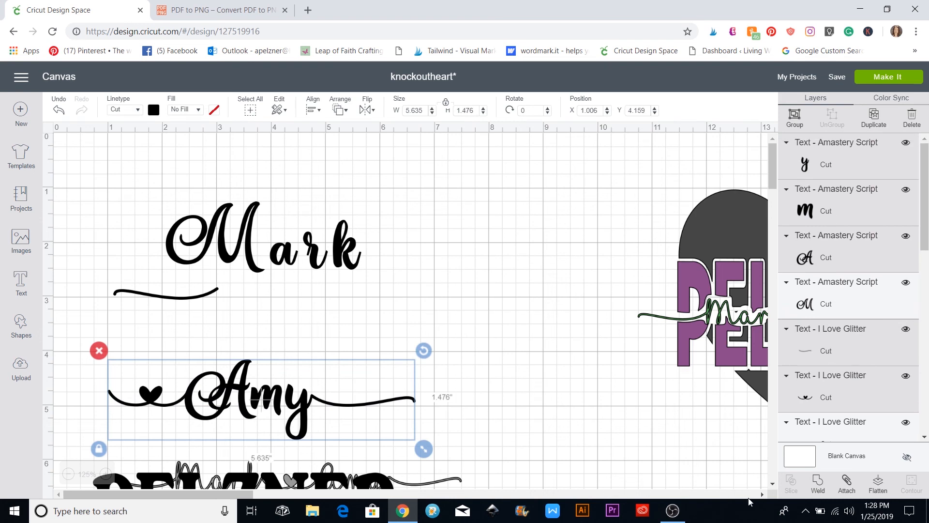
{"action": "left_click", "coordinate": [816, 484]}
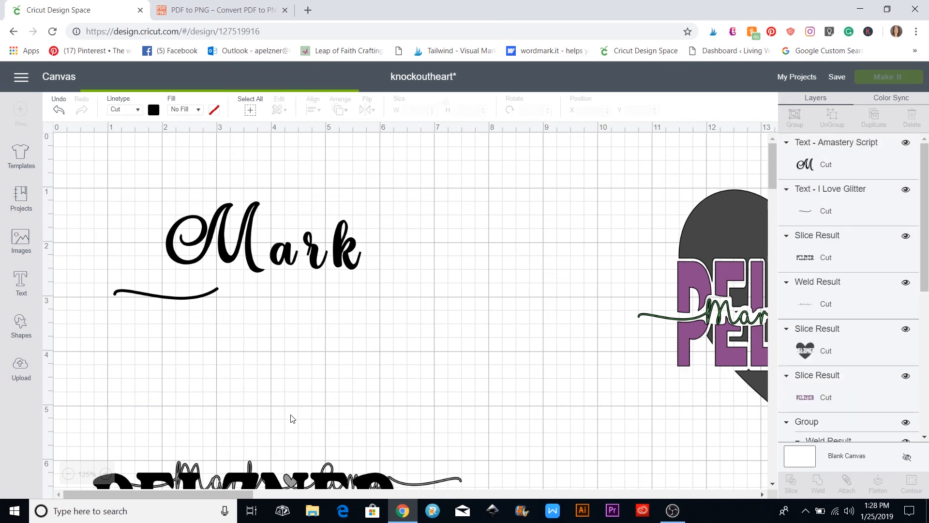
{"action": "left_click_drag", "start_coordinate": [256, 409], "coordinate": [505, 183]}
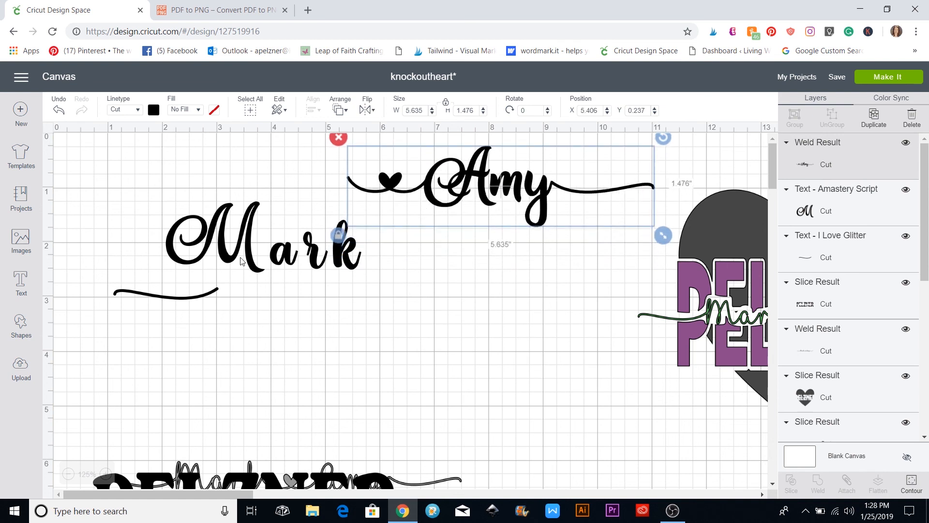
Reduce Mark's letter spacing and pull the k in against the r
{"action": "left_click", "coordinate": [241, 261]}
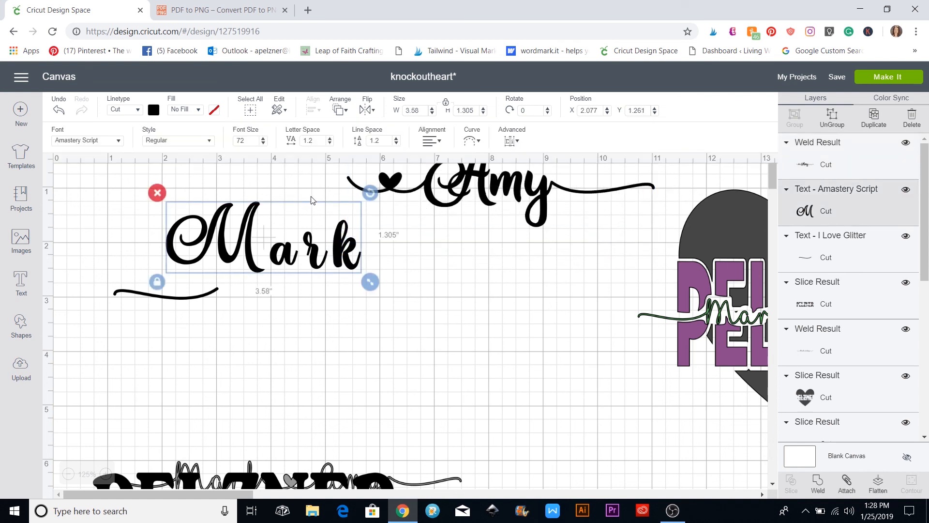
{"action": "left_click", "coordinate": [330, 143]}
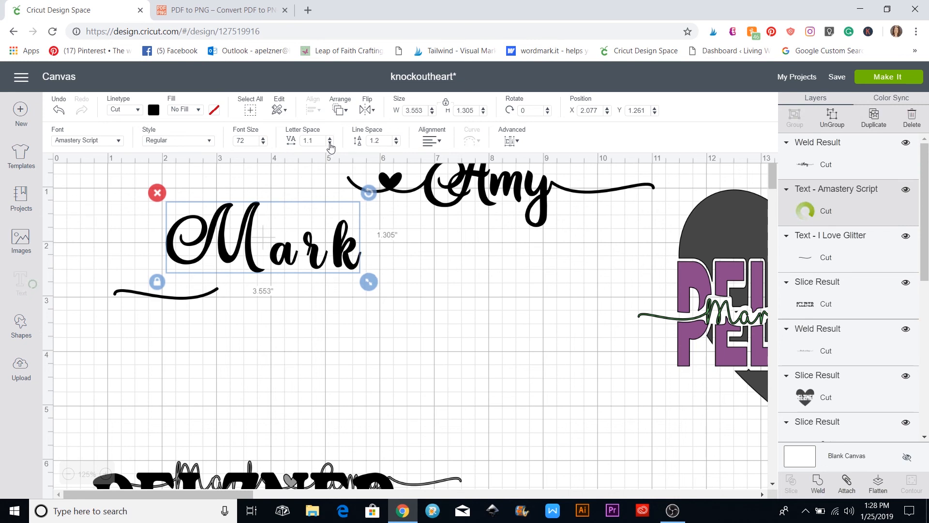
{"action": "left_click", "coordinate": [329, 143]}
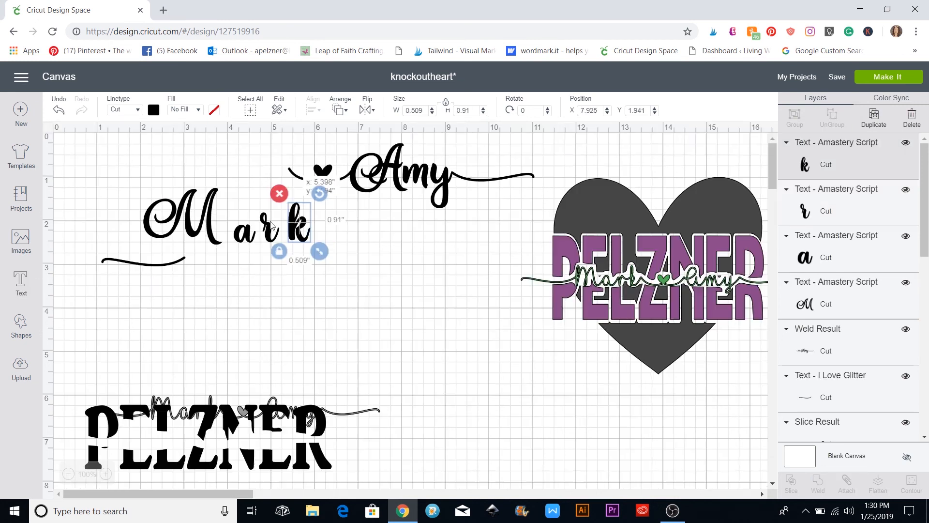
{"action": "left_click", "coordinate": [301, 291]}
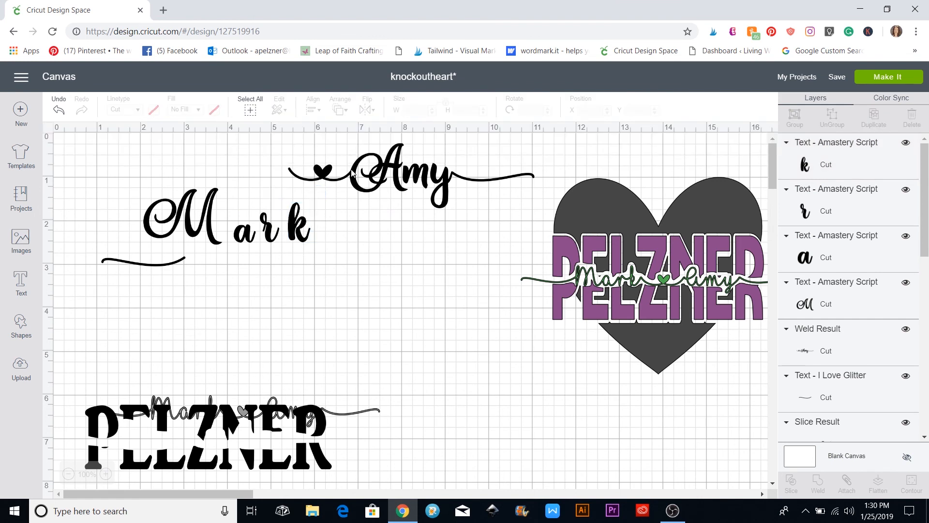
{"action": "left_click_drag", "start_coordinate": [299, 227], "coordinate": [252, 236]}
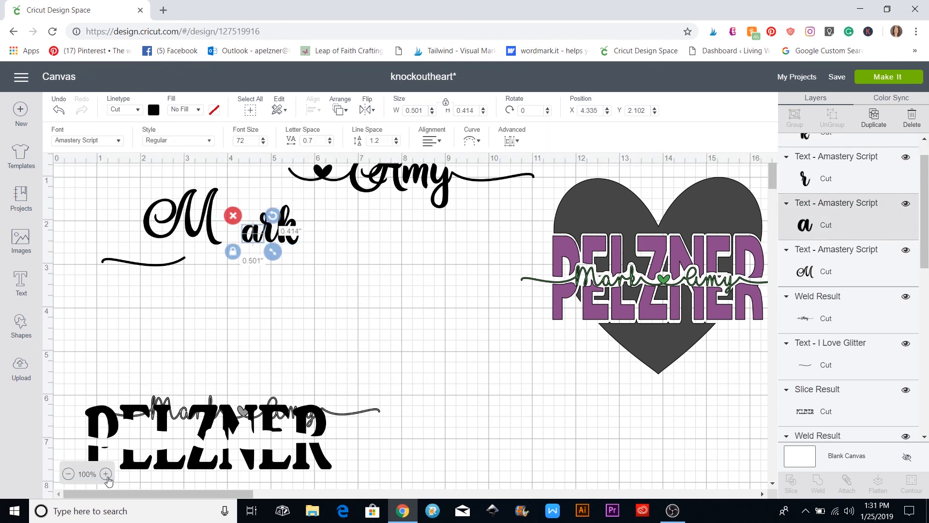
Zoom in on Mark and slide the a and M together with the other letters
{"action": "left_click", "coordinate": [105, 474]}
{"action": "left_click", "coordinate": [106, 474]}
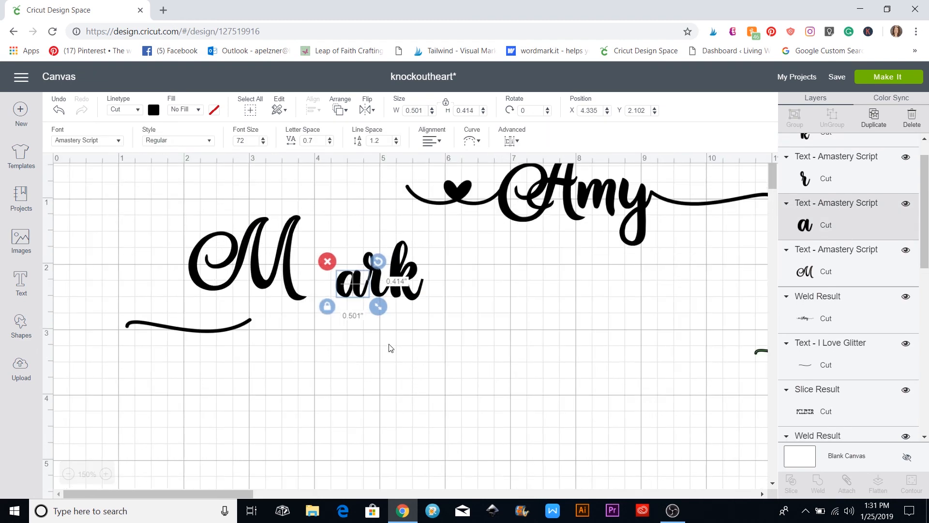
{"action": "left_click", "coordinate": [337, 300]}
{"action": "left_click_drag", "start_coordinate": [349, 292], "coordinate": [349, 290]}
{"action": "left_click", "coordinate": [382, 365]}
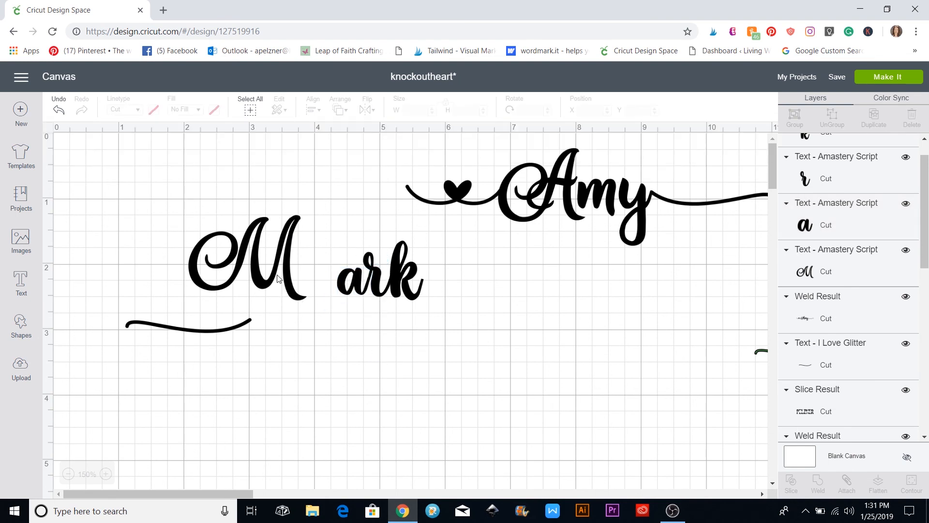
{"action": "left_click_drag", "start_coordinate": [279, 276], "coordinate": [325, 284]}
{"action": "left_click", "coordinate": [466, 395]}
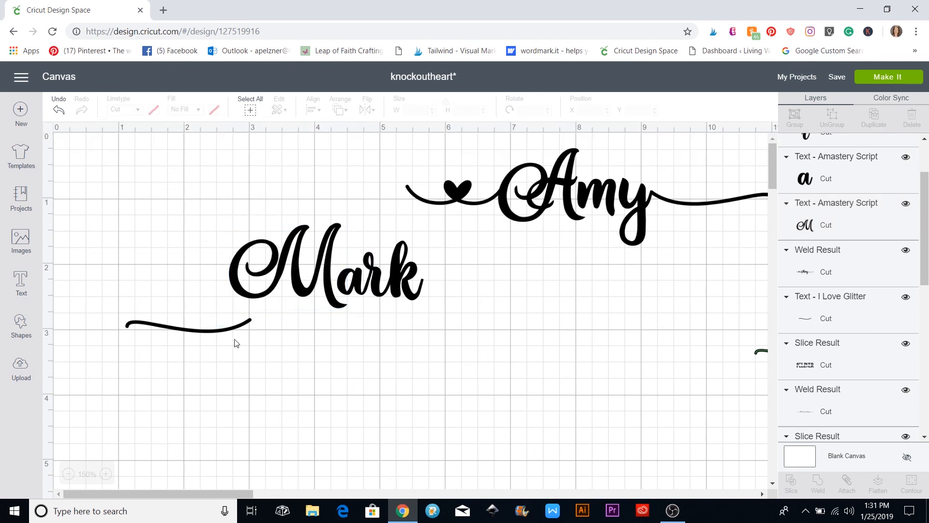
Attach the swash tail to the left of Mark and check all pieces connect
{"action": "left_click_drag", "start_coordinate": [225, 321], "coordinate": [209, 273]}
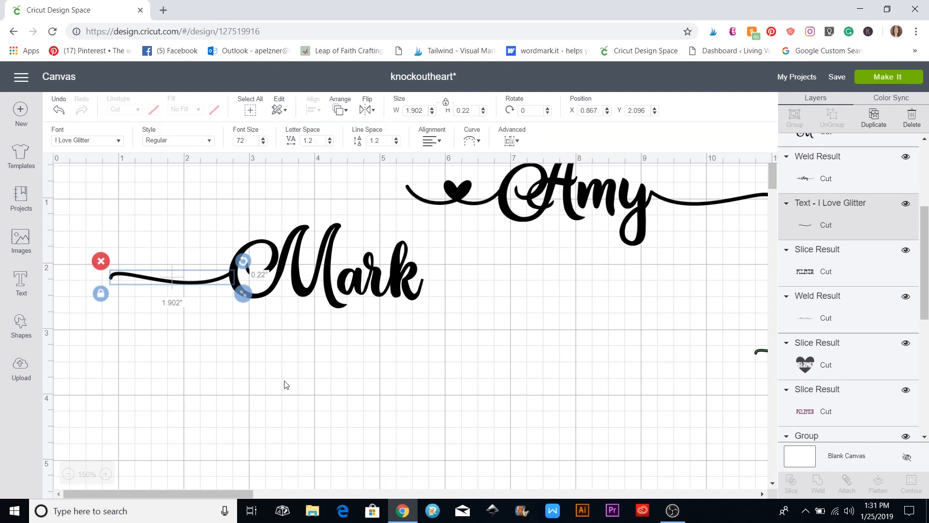
{"action": "left_click", "coordinate": [184, 310]}
{"action": "left_click_drag", "start_coordinate": [164, 215], "coordinate": [391, 311]}
{"action": "left_click", "coordinate": [448, 337]}
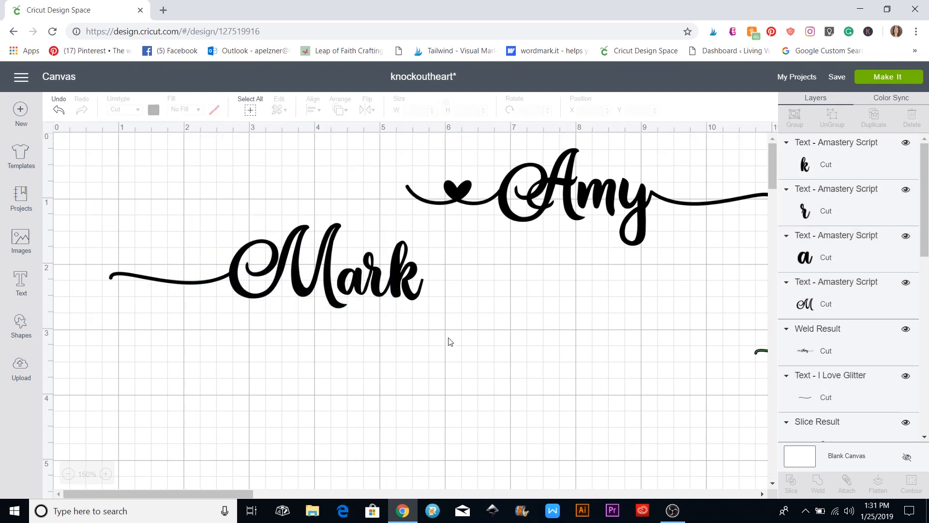
Move Amy aside, then weld the Mark letters and swash tail into one shape
{"action": "left_click_drag", "start_coordinate": [448, 337], "coordinate": [424, 327]}
{"action": "left_click", "coordinate": [230, 358]}
{"action": "left_click", "coordinate": [423, 358]}
{"action": "left_click_drag", "start_coordinate": [555, 198], "coordinate": [708, 294]}
{"action": "left_click_drag", "start_coordinate": [159, 202], "coordinate": [403, 315]}
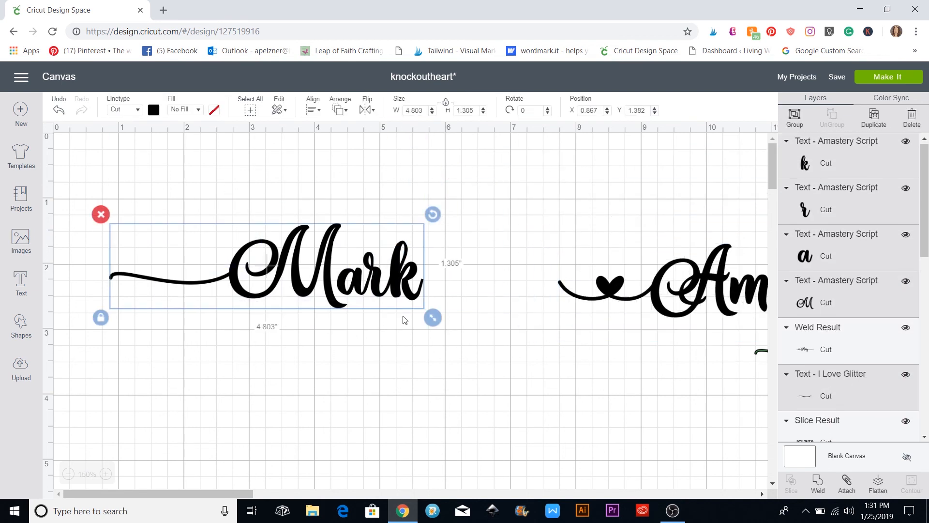
{"action": "left_click", "coordinate": [818, 484]}
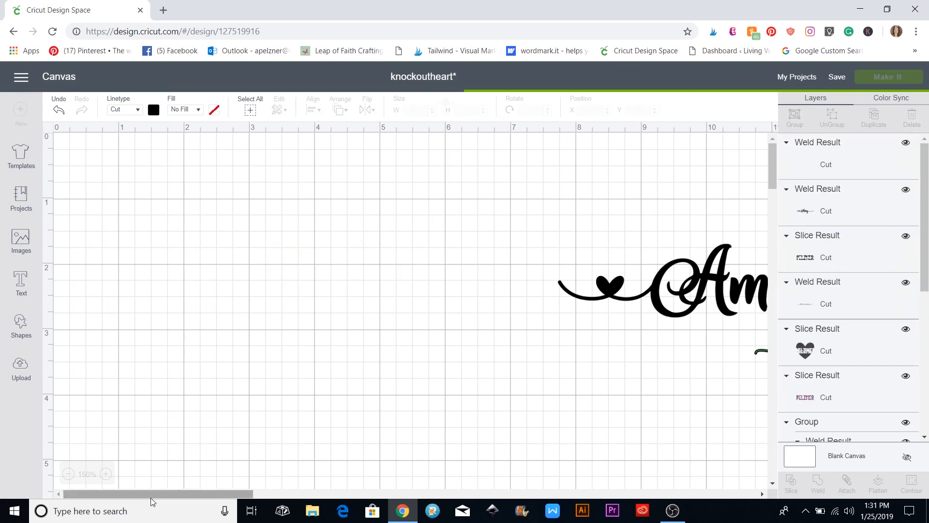
At 100% zoom, place the Amy line right after Mark and select both
{"action": "left_click", "coordinate": [68, 474]}
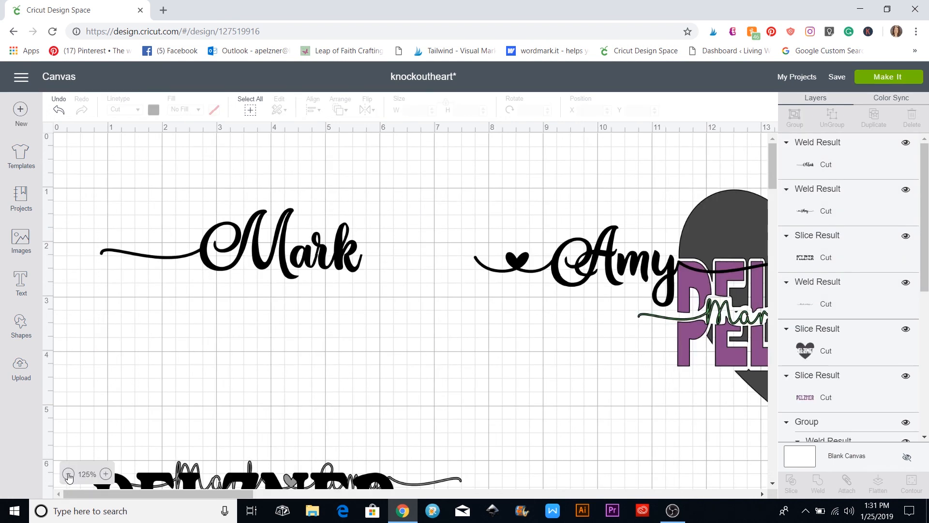
{"action": "left_click", "coordinate": [68, 474]}
{"action": "left_click_drag", "start_coordinate": [514, 236], "coordinate": [422, 232]}
{"action": "left_click", "coordinate": [422, 310]}
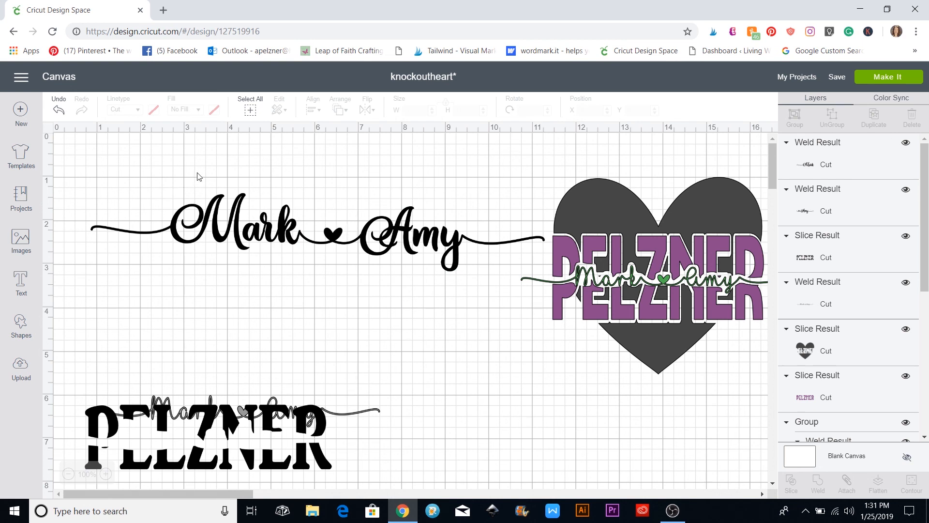
{"action": "left_click_drag", "start_coordinate": [151, 174], "coordinate": [410, 260]}
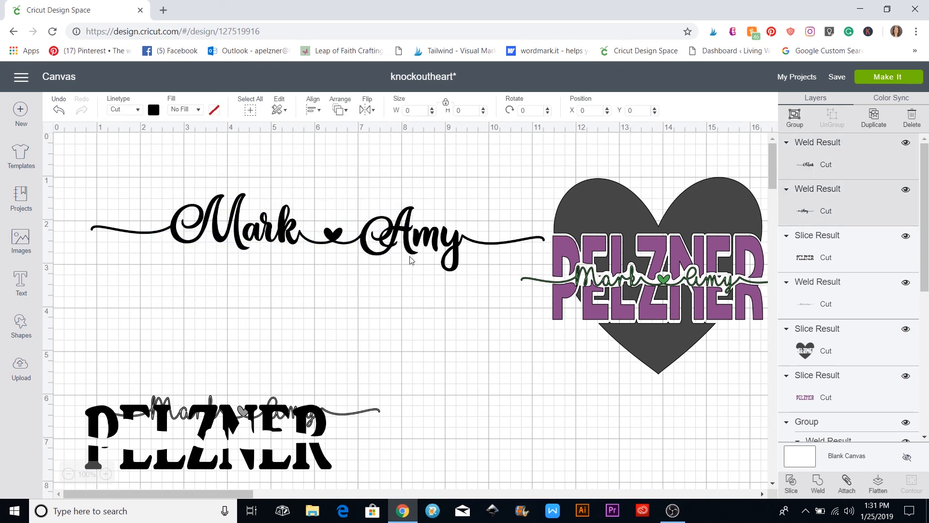
Weld Mark and Amy into one name line and tilt it slightly counter-clockwise
{"action": "left_click", "coordinate": [818, 483]}
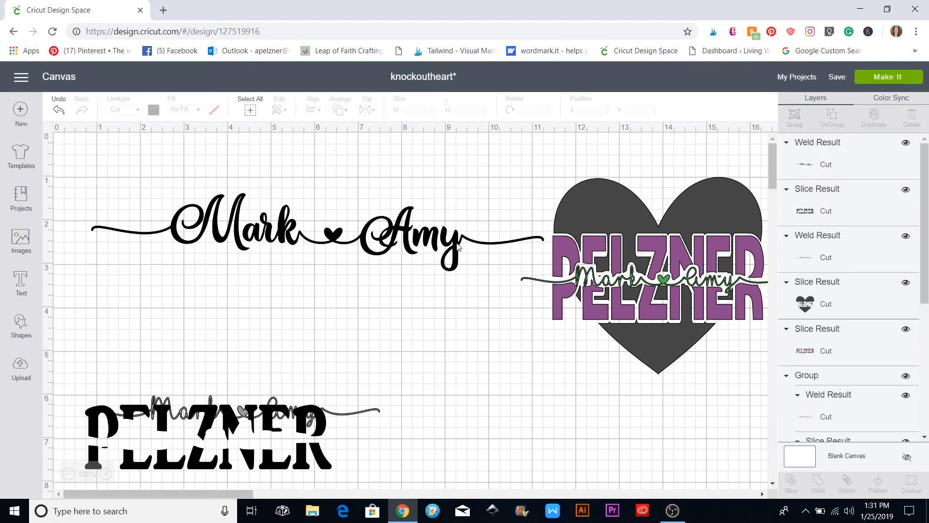
{"action": "left_click", "coordinate": [458, 247]}
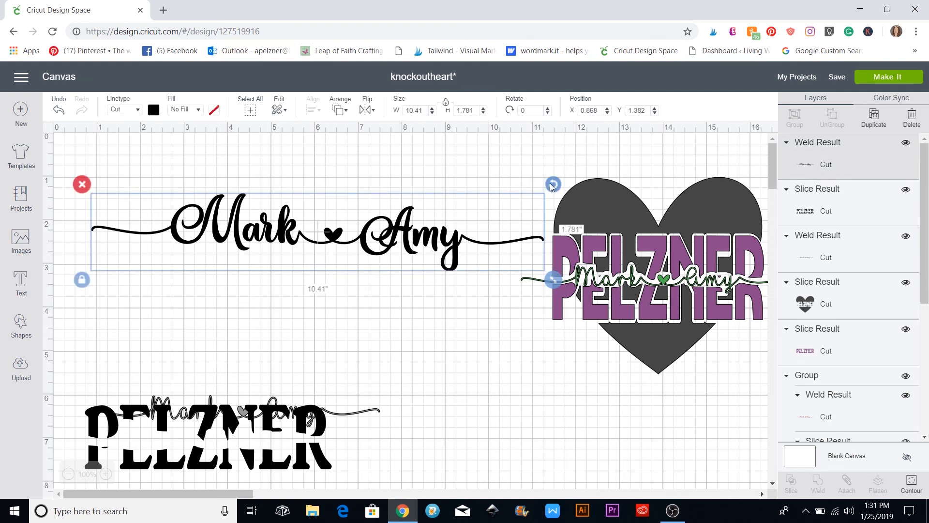
{"action": "left_click_drag", "start_coordinate": [552, 186], "coordinate": [549, 180]}
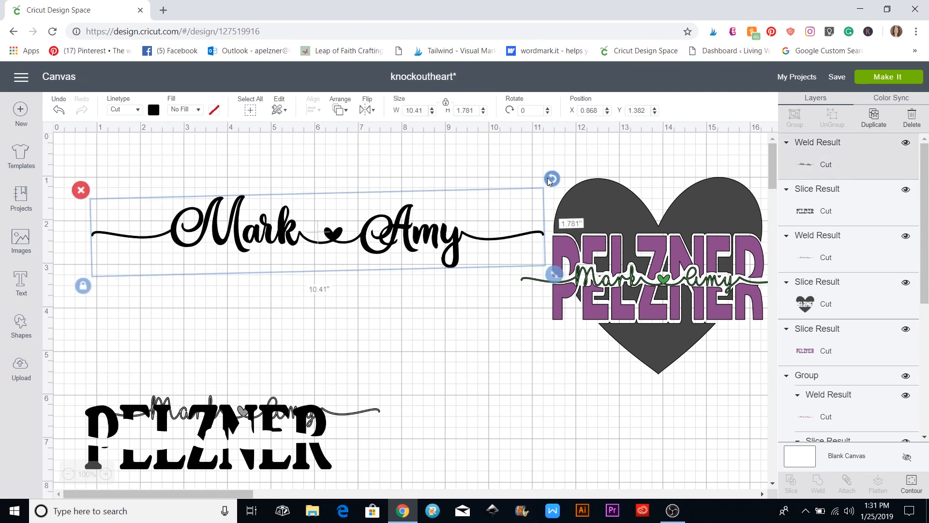
{"action": "left_click", "coordinate": [464, 184]}
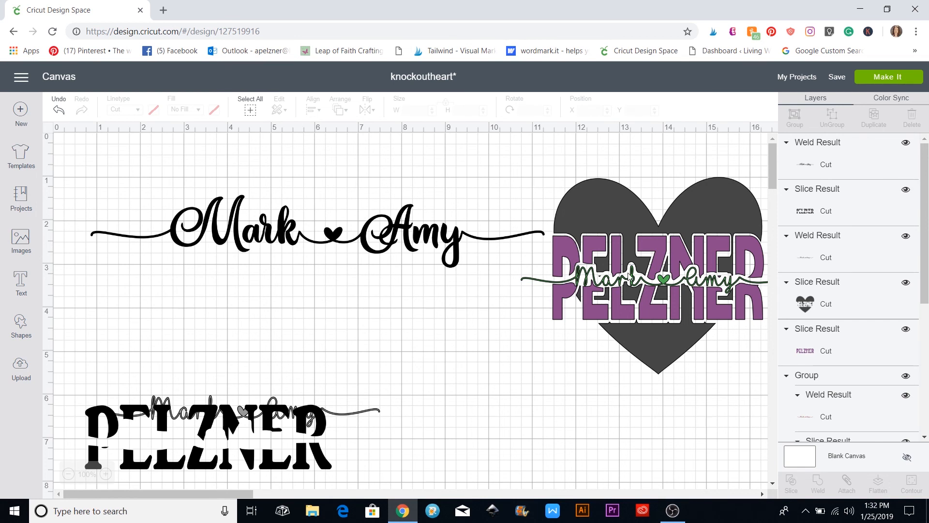
Change the Mark ♥ Amy name line's fill to Print
{"action": "left_click", "coordinate": [411, 228]}
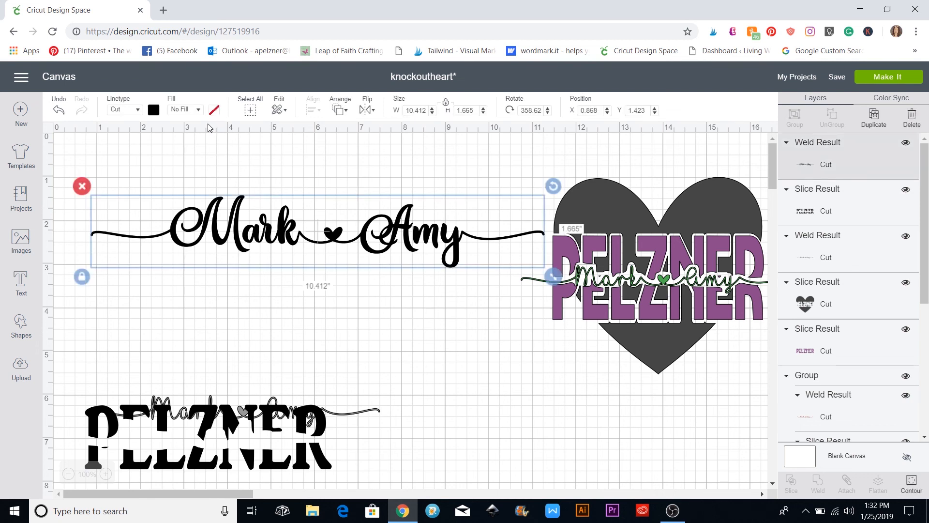
{"action": "left_click", "coordinate": [198, 110]}
{"action": "left_click", "coordinate": [198, 110]}
{"action": "left_click", "coordinate": [193, 141]}
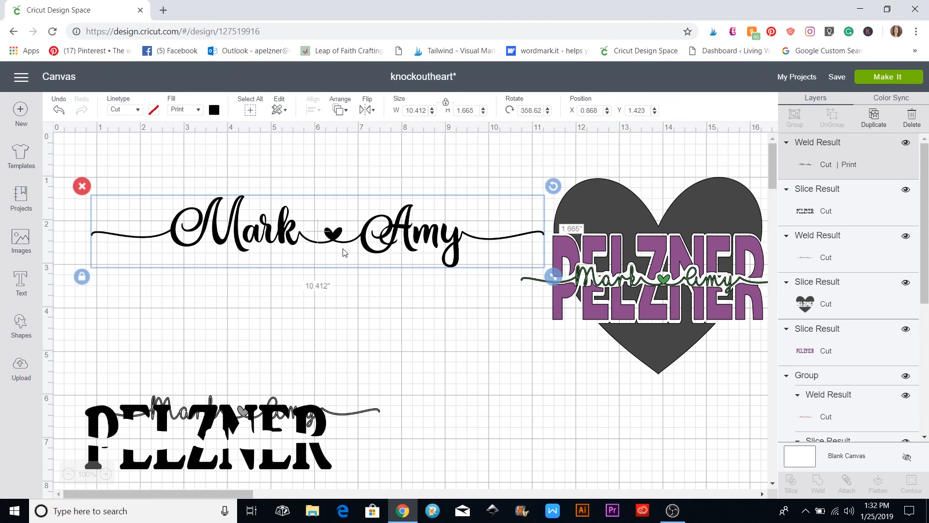
{"action": "left_click", "coordinate": [373, 287]}
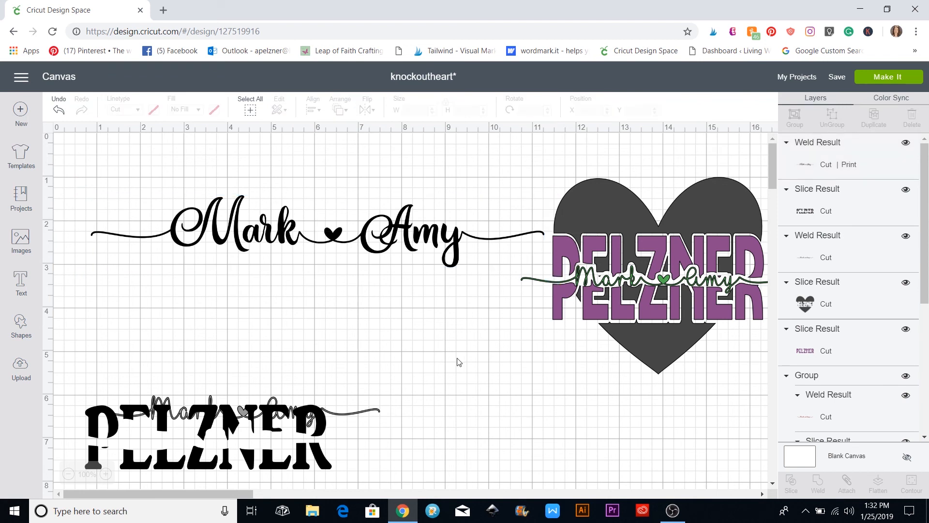
Move the heart PELZNER design left and down, the black PELZNER design up and right
{"action": "left_click", "coordinate": [573, 268]}
{"action": "left_click_drag", "start_coordinate": [572, 267], "coordinate": [464, 315]}
{"action": "scroll", "coordinate": [377, 313], "scroll_direction": "down", "scroll_amount": 3}
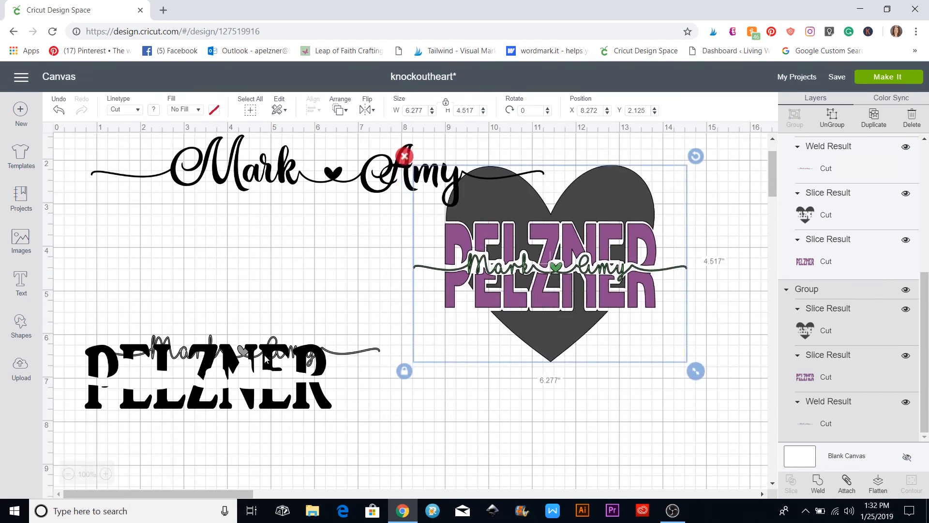
{"action": "left_click", "coordinate": [242, 362]}
{"action": "left_click_drag", "start_coordinate": [242, 362], "coordinate": [271, 326]}
{"action": "left_click", "coordinate": [398, 385]}
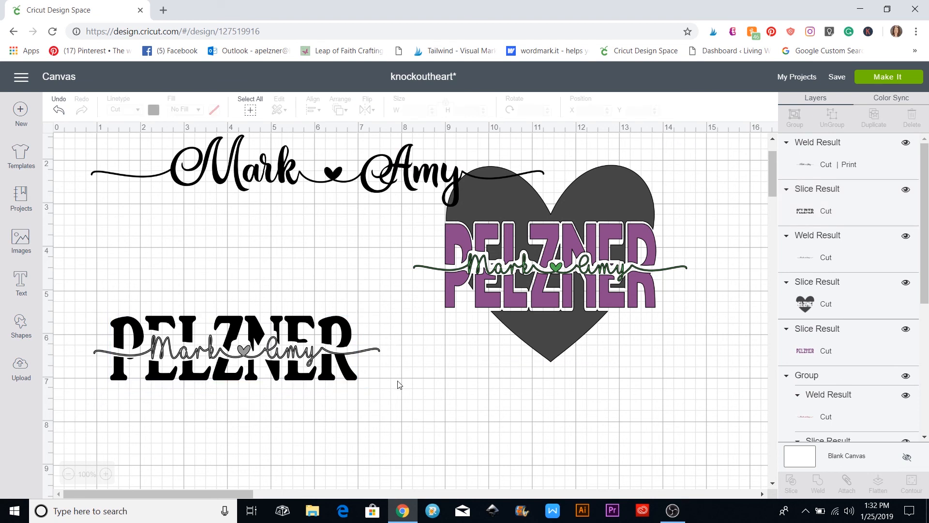